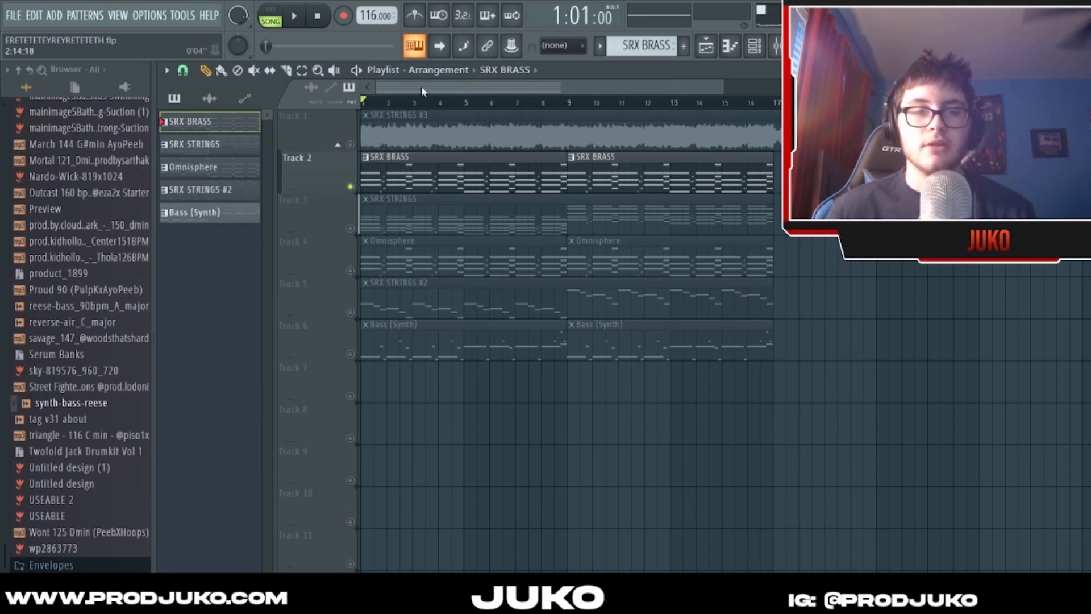
# - Open the SRX BRASS pattern's notes in the piano roll
pyautogui.scroll(-4, 421, 93)
pyautogui.scroll(1, 429, 93)
pyautogui.click(738, 111)
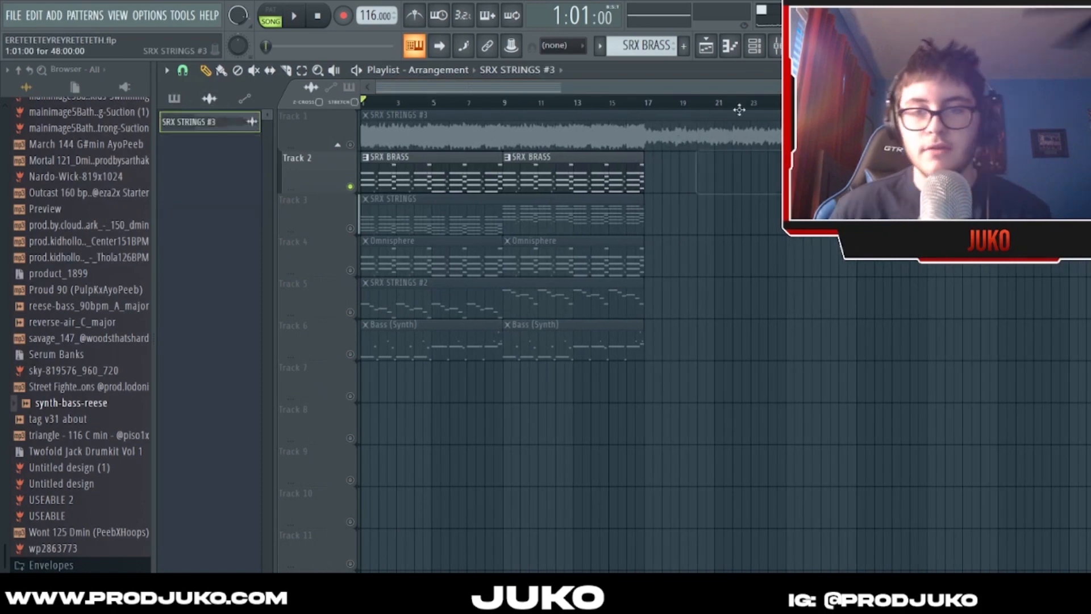
pyautogui.click(756, 50)
pyautogui.click(613, 49)
pyautogui.click(755, 47)
pyautogui.scroll(3, 587, 96)
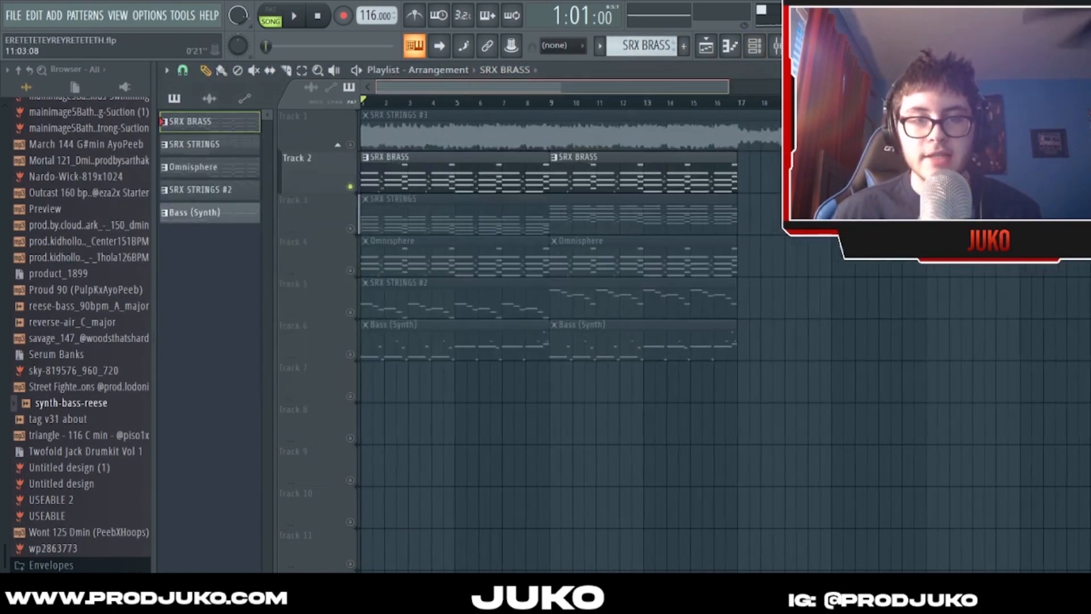
pyautogui.click(756, 48)
pyautogui.click(604, 272)
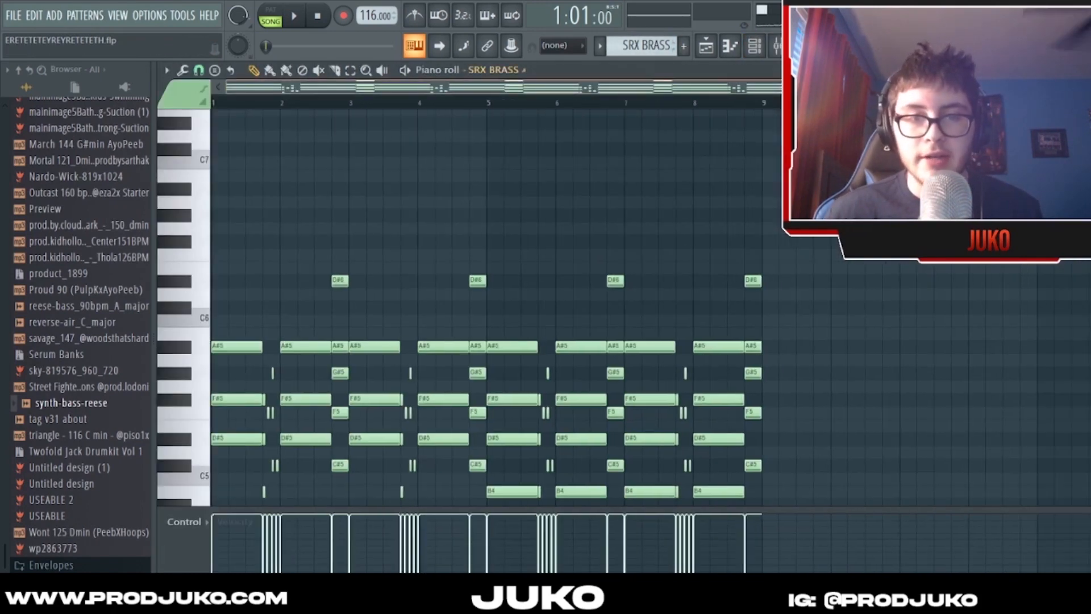
# - Switch playback to pattern mode and play the SRX BRASS pattern
pyautogui.scroll(-2, 563, 182)
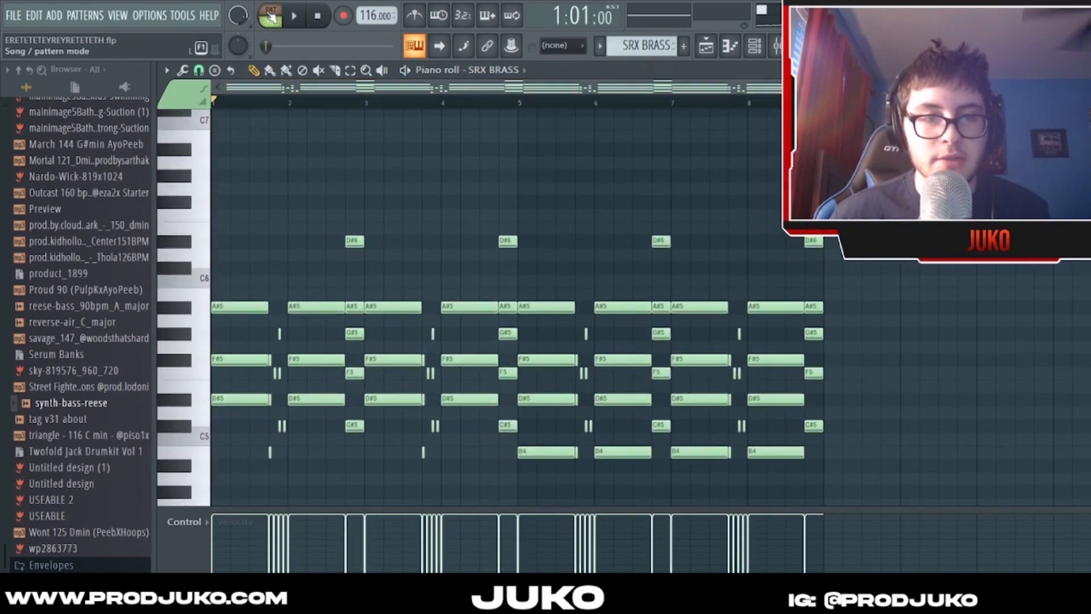
pyautogui.click(271, 17)
pyautogui.press('space')
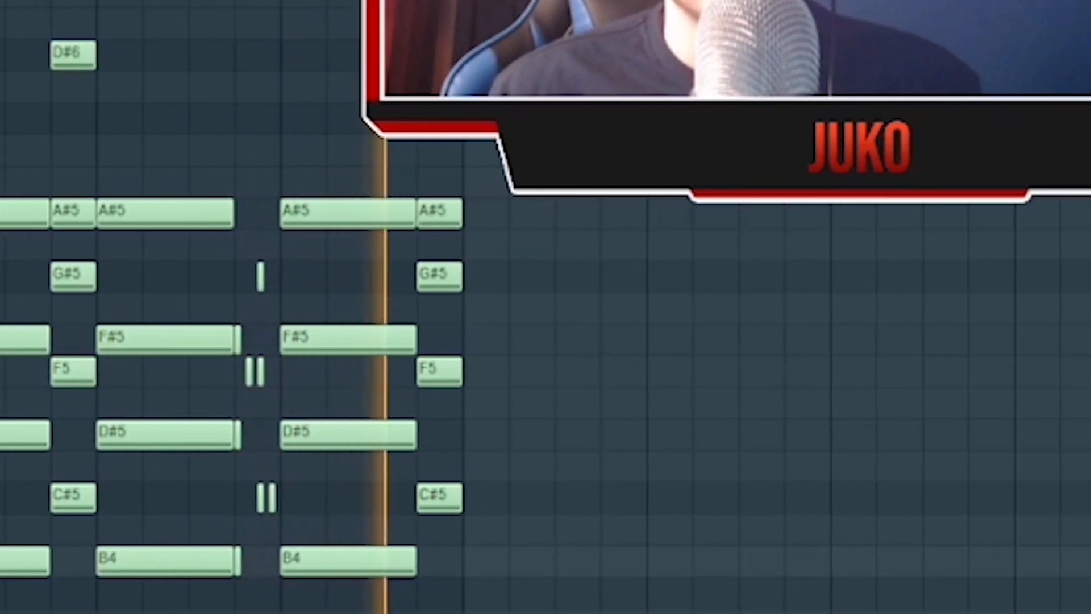
pyautogui.scroll(1, 453, 96)
pyautogui.scroll(-1, 458, 96)
pyautogui.scroll(3, 459, 98)
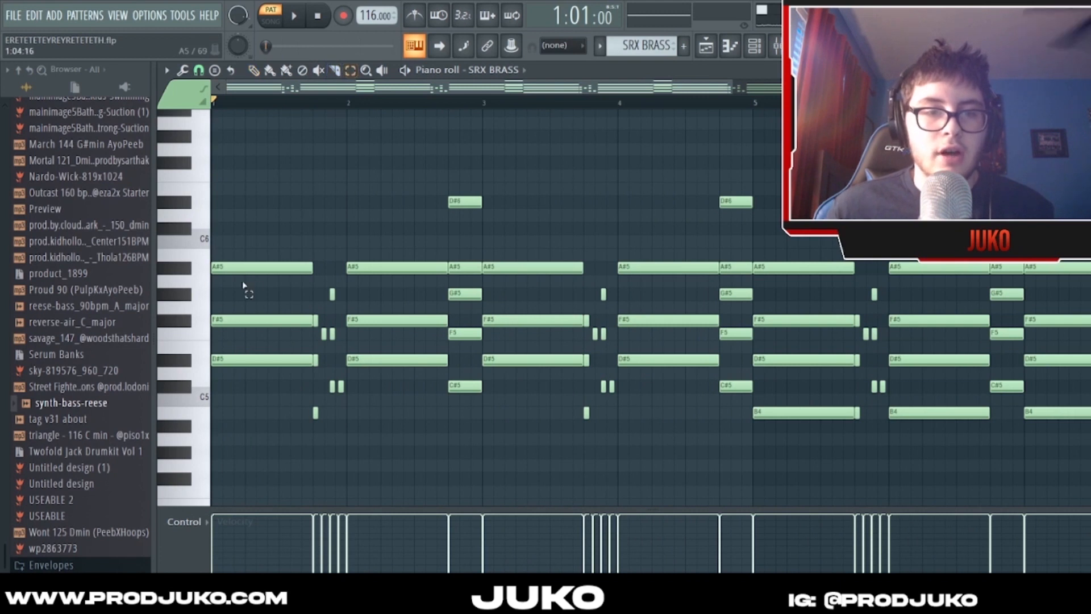
# - Highlight the first chord of bar 1 and play the start of the pattern
pyautogui.moveTo(232, 263); pyautogui.dragTo(274, 353)
pyautogui.click(281, 166)
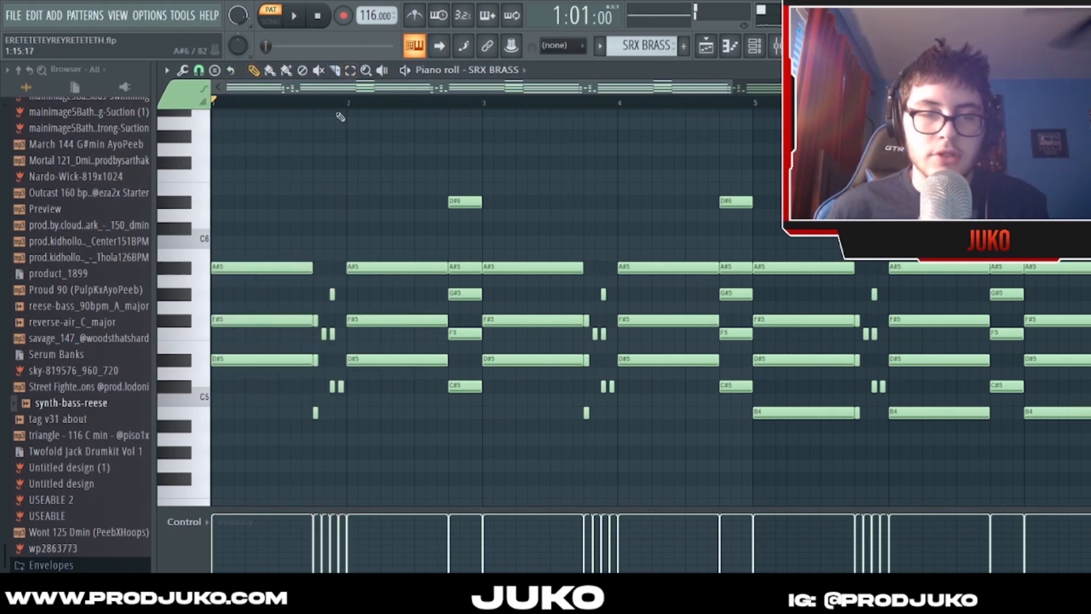
pyautogui.press('space')
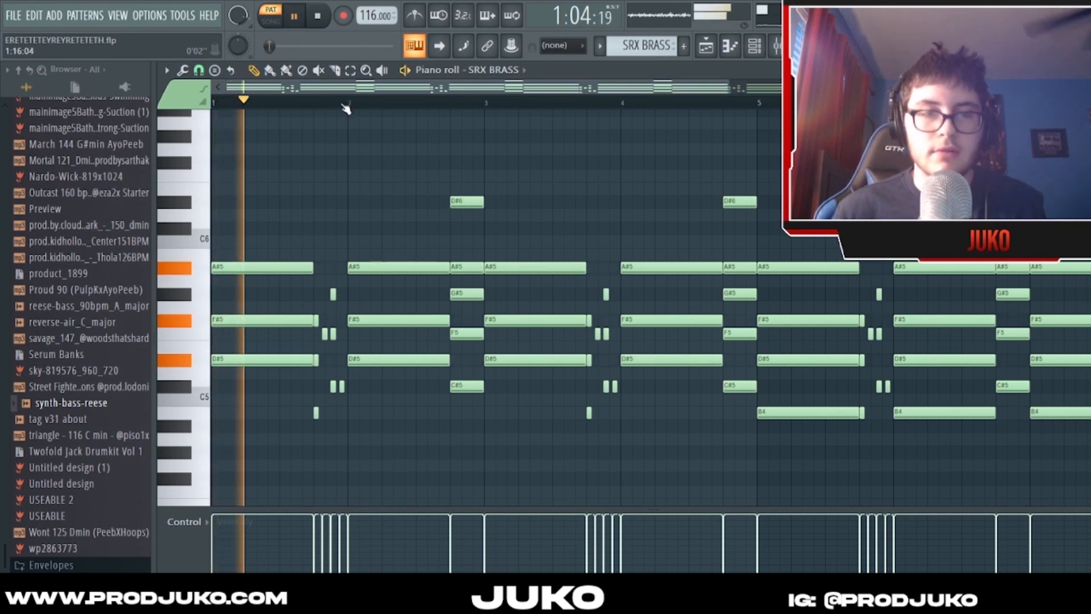
pyautogui.scroll(3, 344, 107)
pyautogui.press('space')
# - Mute the first short F5 note and the last short C#5 note at the end of bar 1
pyautogui.click(467, 113)
pyautogui.rightClick(468, 112)
pyautogui.moveTo(482, 301); pyautogui.dragTo(520, 340)
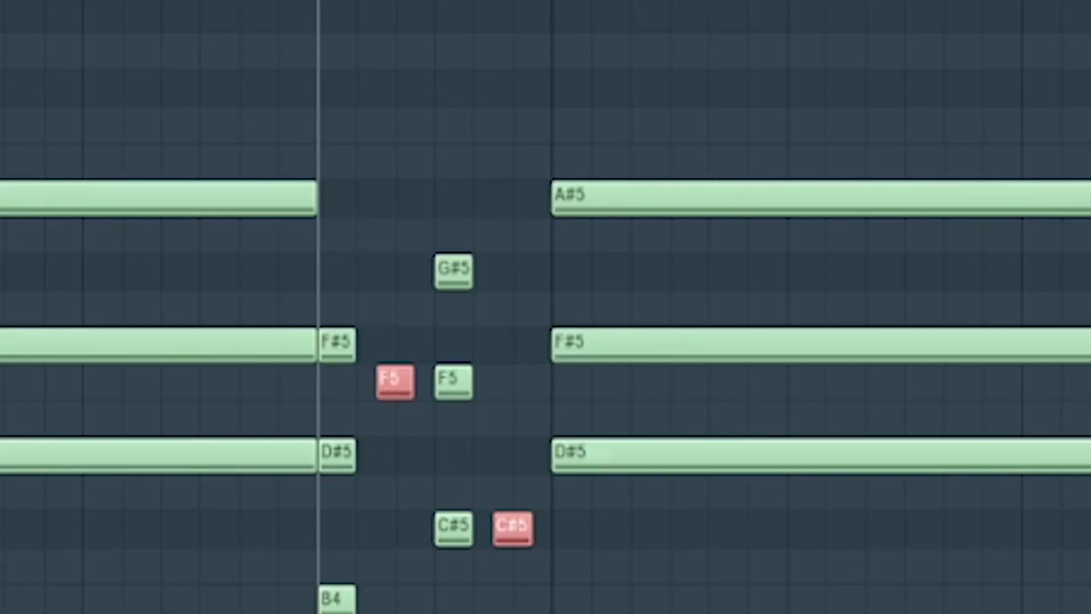
pyautogui.press('t')
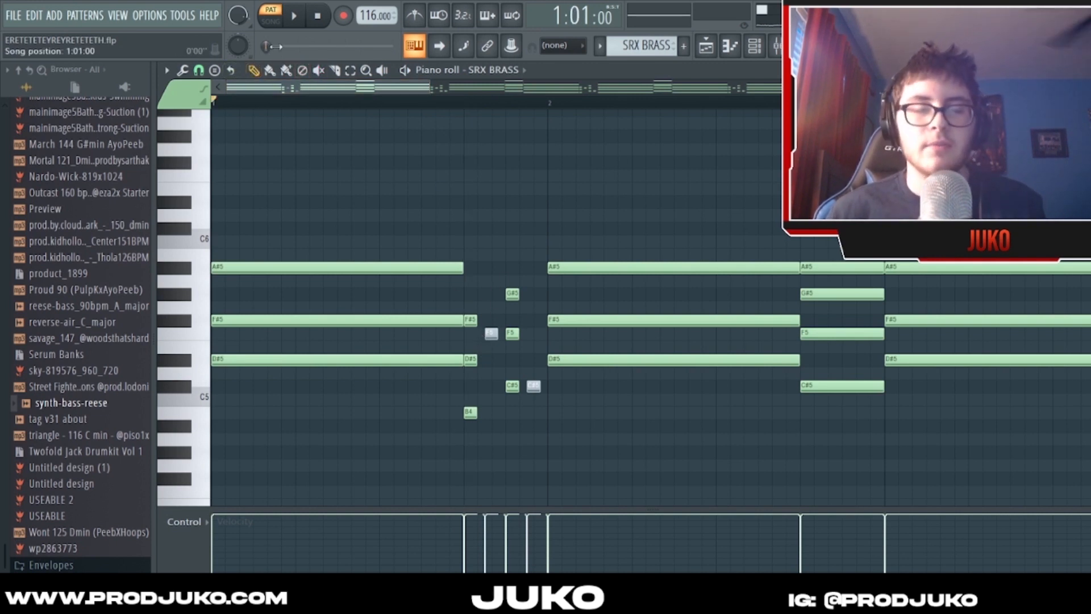
# - Play the opening bars to hear bar 1 without the two muted notes
pyautogui.scroll(2, 492, 223)
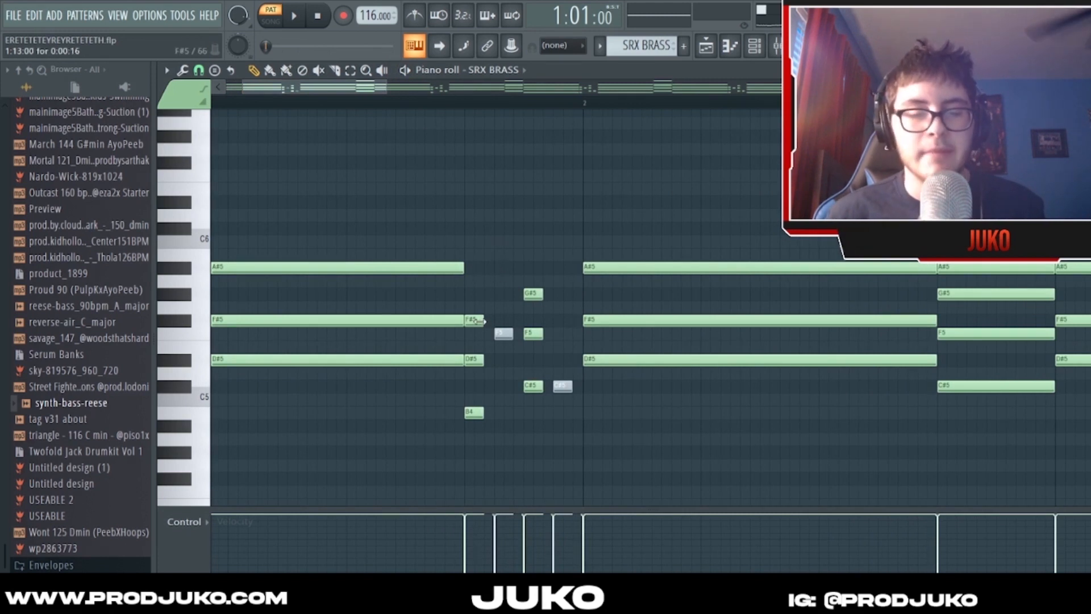
pyautogui.moveTo(386, 88); pyautogui.dragTo(435, 89)
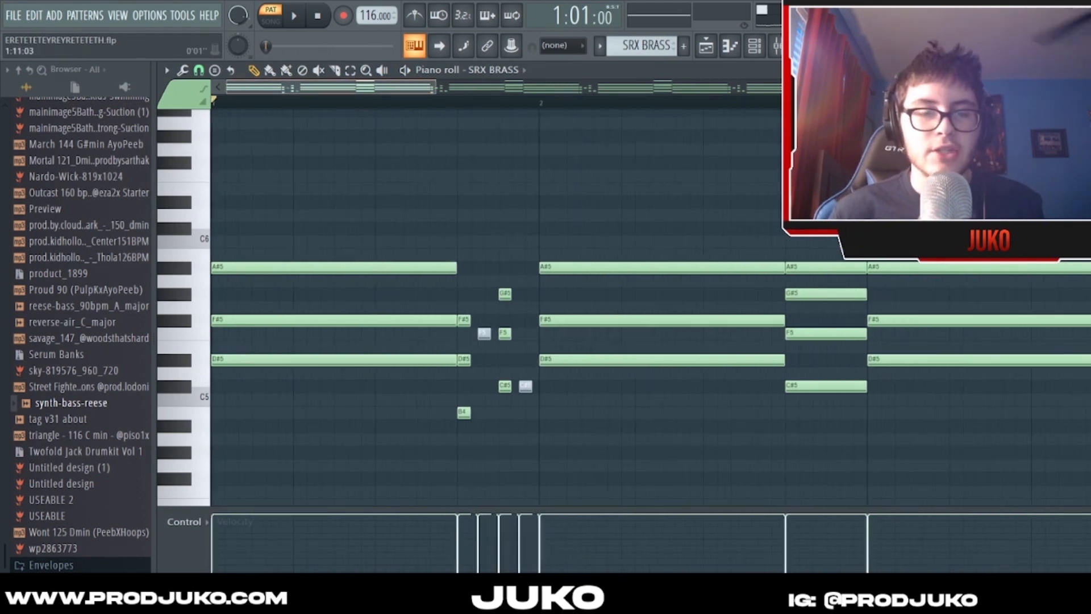
pyautogui.scroll(-1, 408, 117)
pyautogui.press('space')
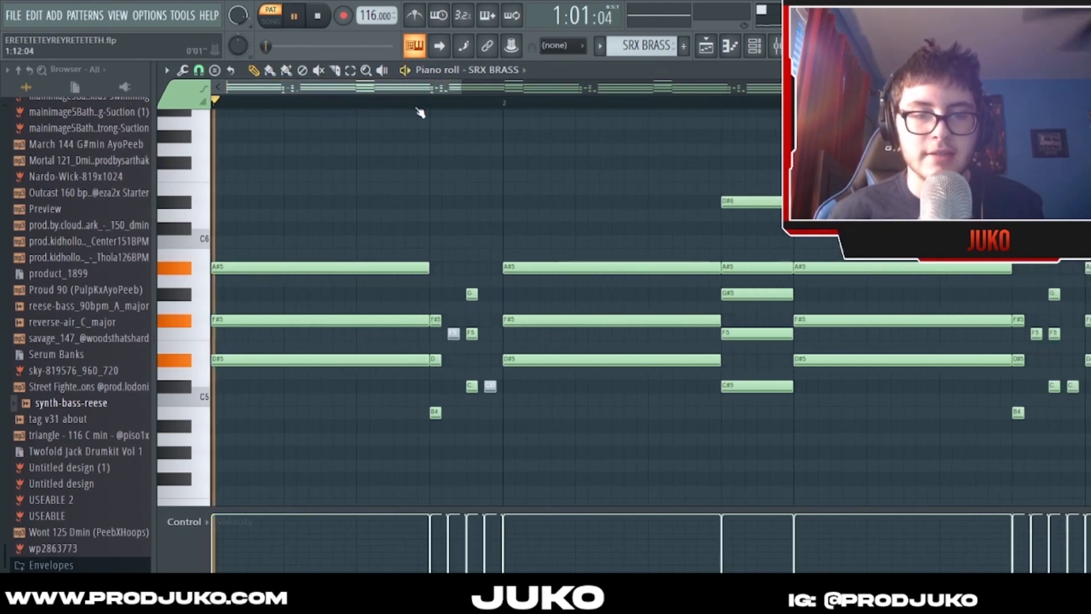
pyautogui.click(528, 136)
pyautogui.rightClick(527, 136)
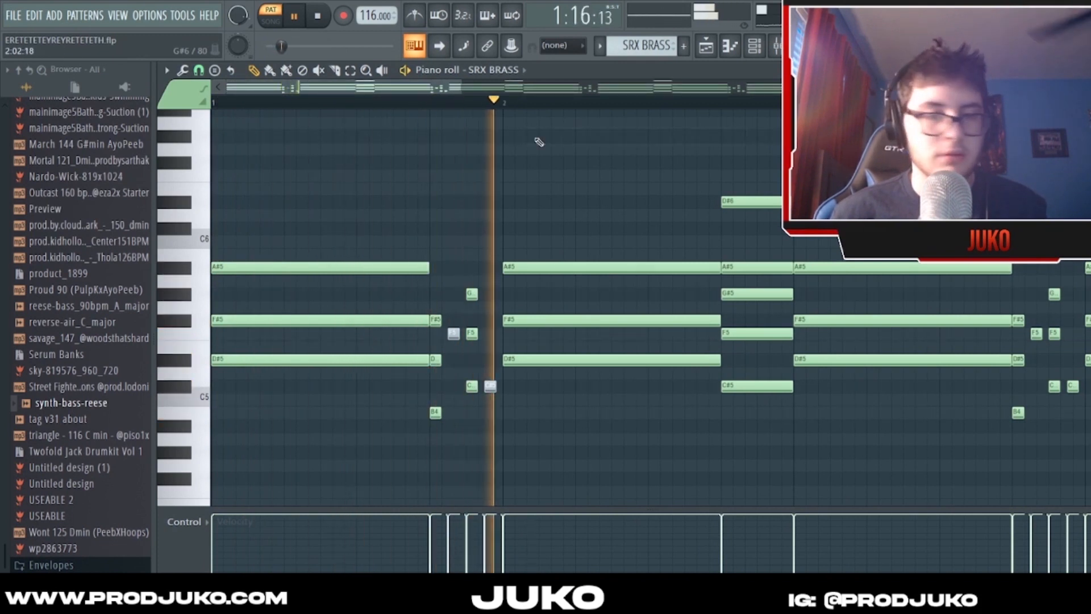
pyautogui.press('space')
pyautogui.moveTo(463, 88); pyautogui.dragTo(407, 89)
pyautogui.click(497, 106)
pyautogui.press('space')
pyautogui.press('space')
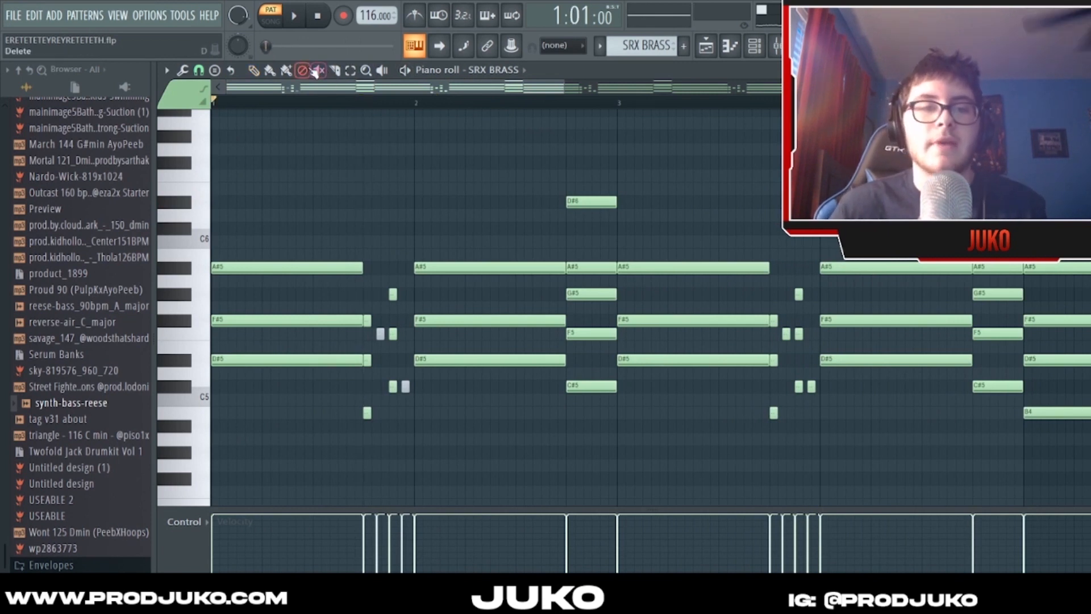
# - Unmute the short F5 and C#5 notes at the end of bar 1 and replay the opening
pyautogui.scroll(2, 418, 291)
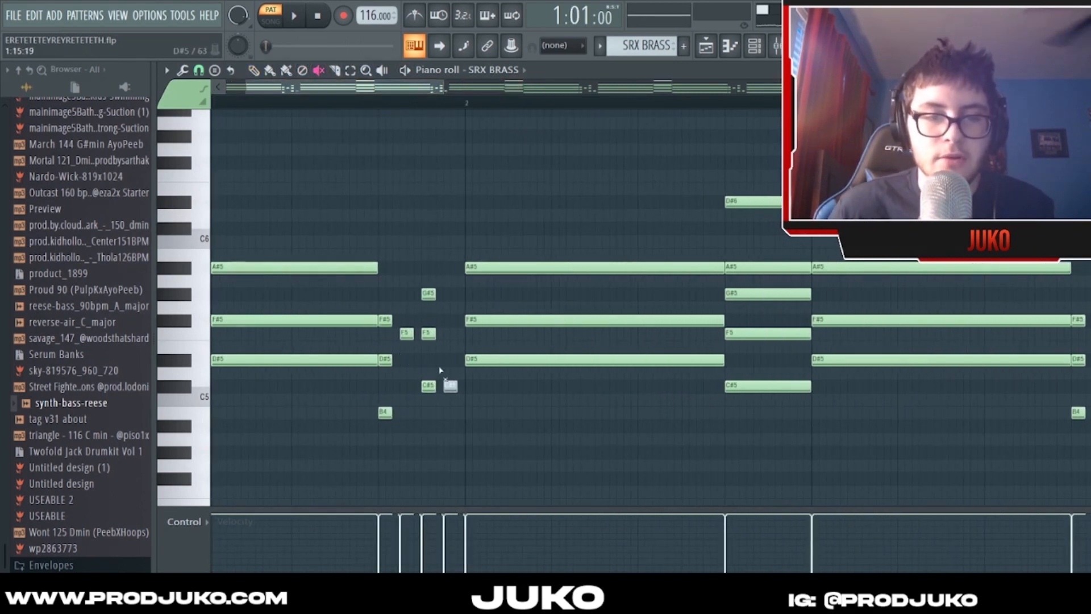
pyautogui.scroll(1, 465, 308)
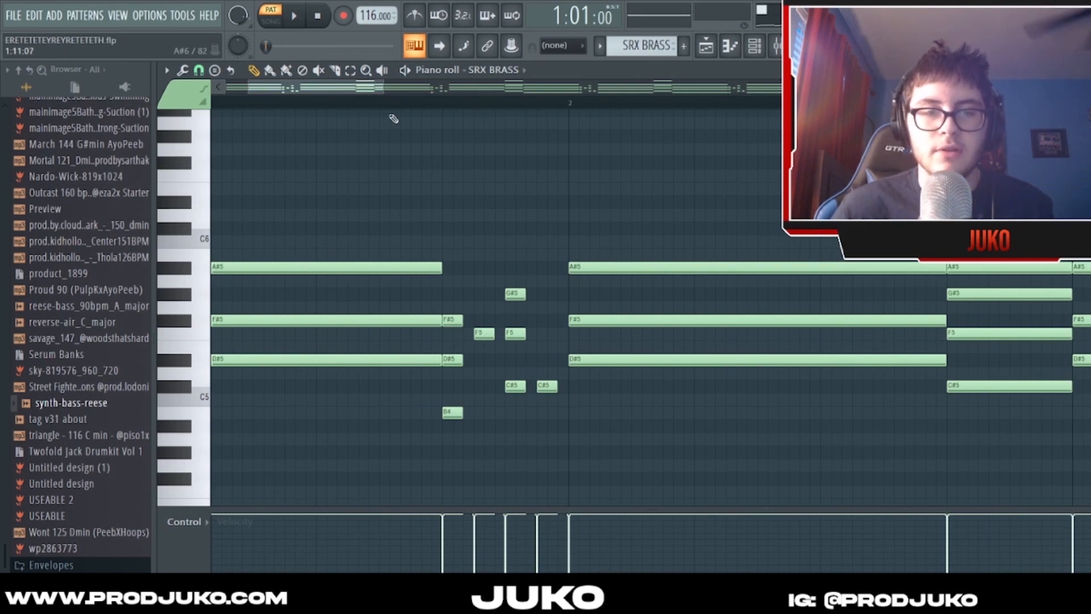
pyautogui.scroll(-2, 382, 93)
pyautogui.press('space')
pyautogui.scroll(-1, 386, 92)
pyautogui.press('space')
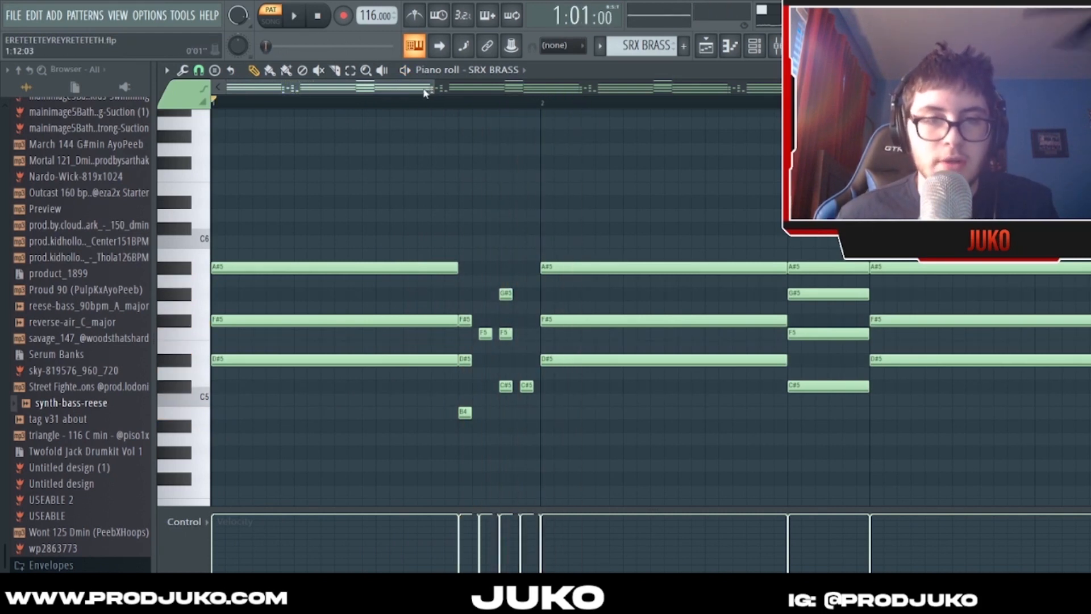
# - Highlight the two chords of bar 2 and play the pattern through that bar
pyautogui.scroll(-2, 426, 89)
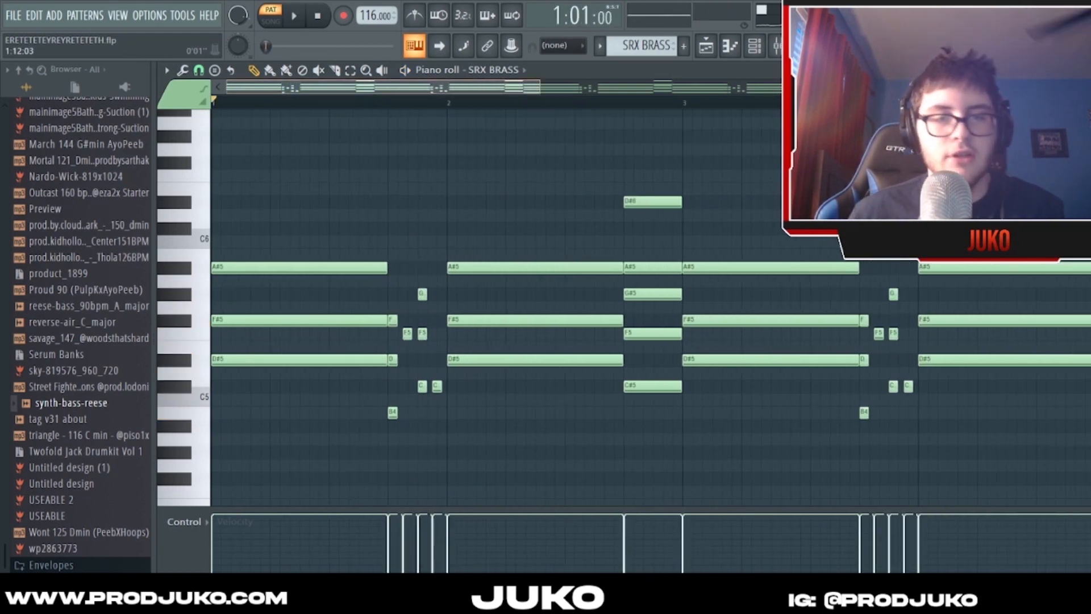
pyautogui.scroll(-1, 483, 146)
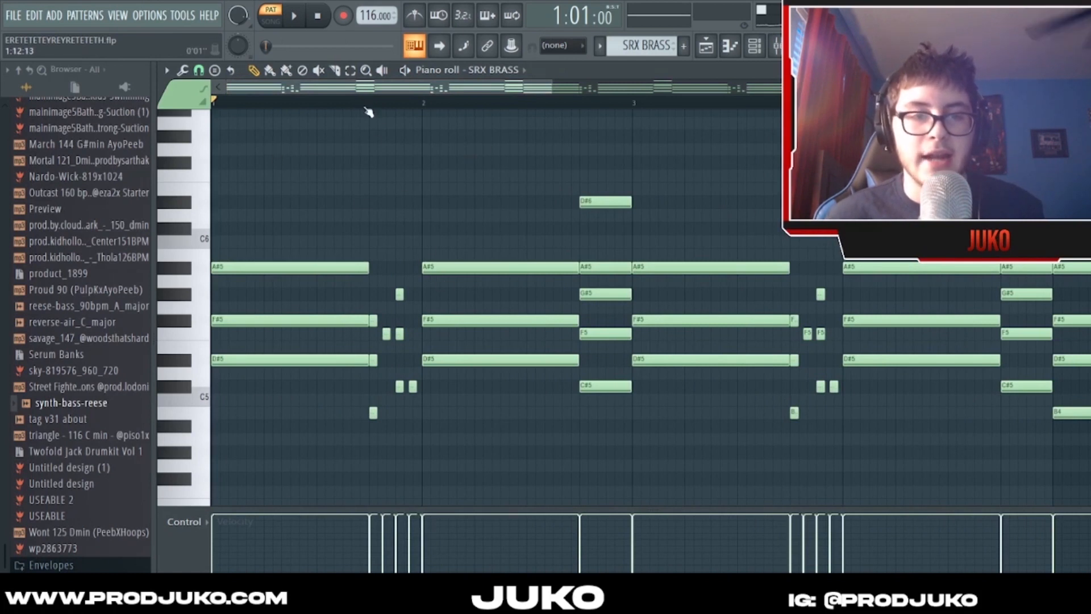
pyautogui.click(353, 72)
pyautogui.moveTo(449, 222); pyautogui.dragTo(536, 405)
pyautogui.moveTo(629, 170); pyautogui.dragTo(595, 310)
pyautogui.click(528, 177)
pyautogui.scroll(-1, 493, 84)
pyautogui.press('space')
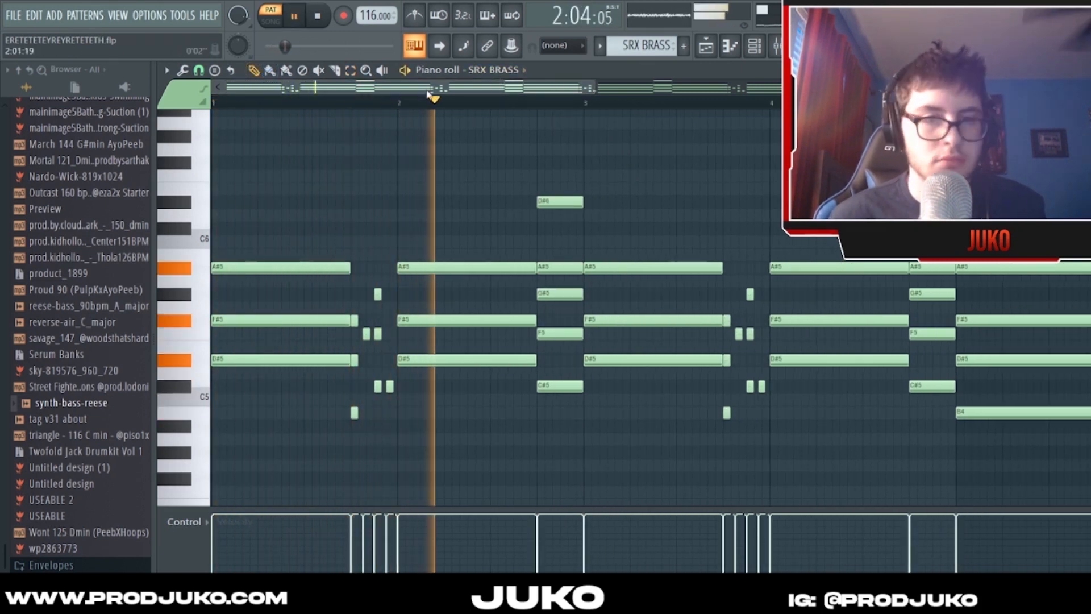
pyautogui.scroll(2, 465, 105)
pyautogui.press('space')
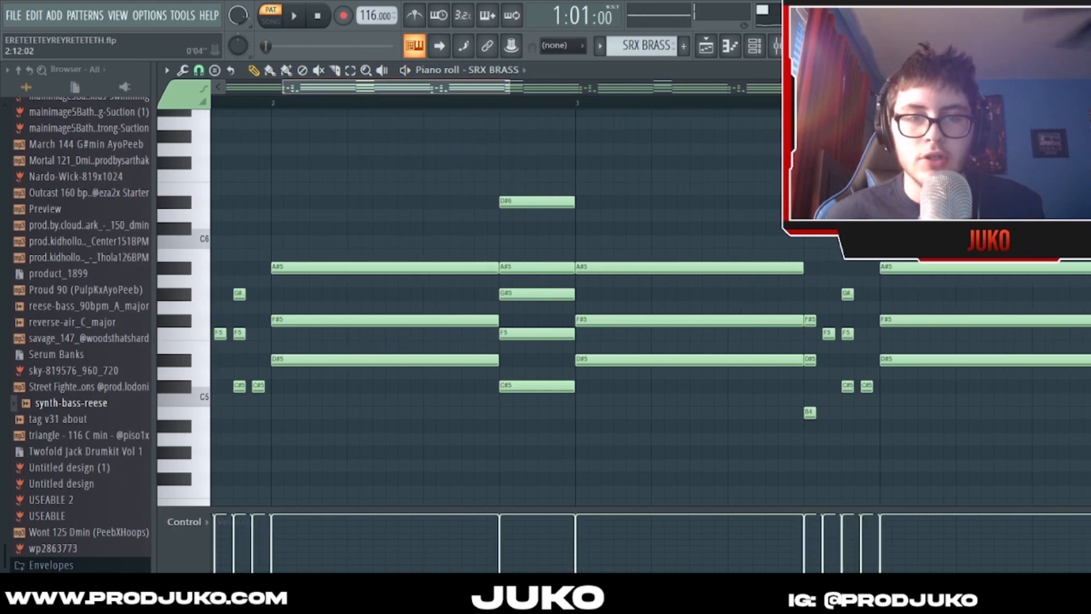
# - Examine the bar 2 chords and high D#6 note, and how the phrase repeats across the eight bars
pyautogui.scroll(-1, 559, 310)
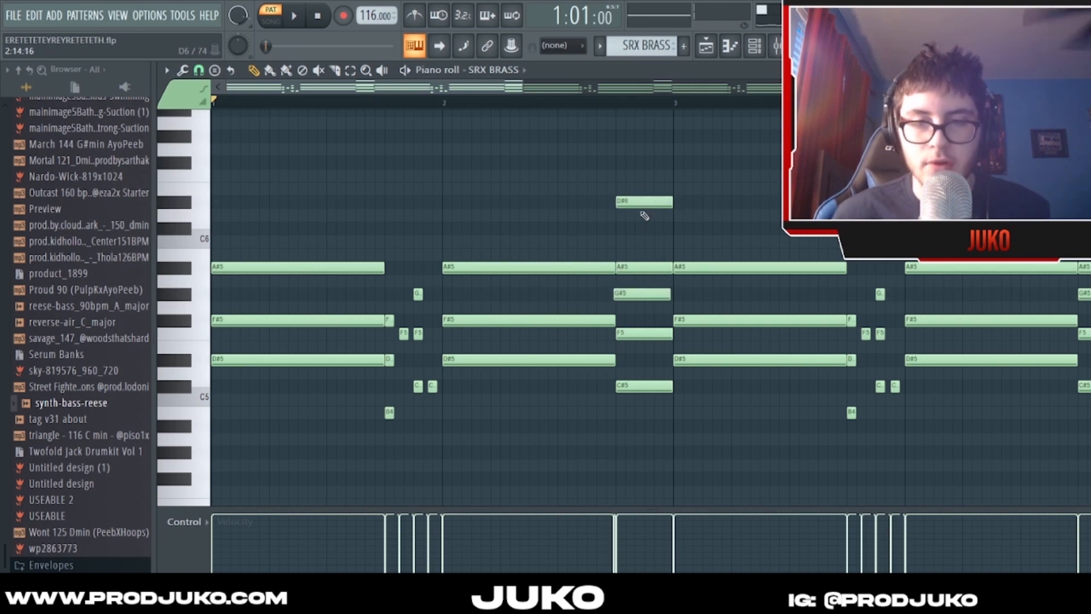
pyautogui.scroll(-1, 622, 263)
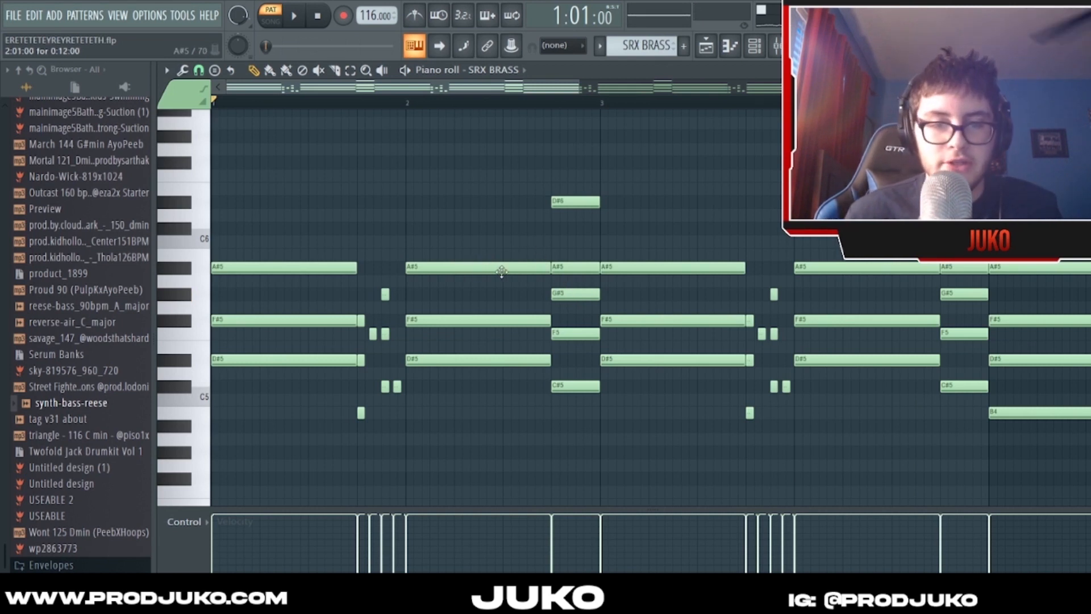
pyautogui.scroll(-1, 427, 108)
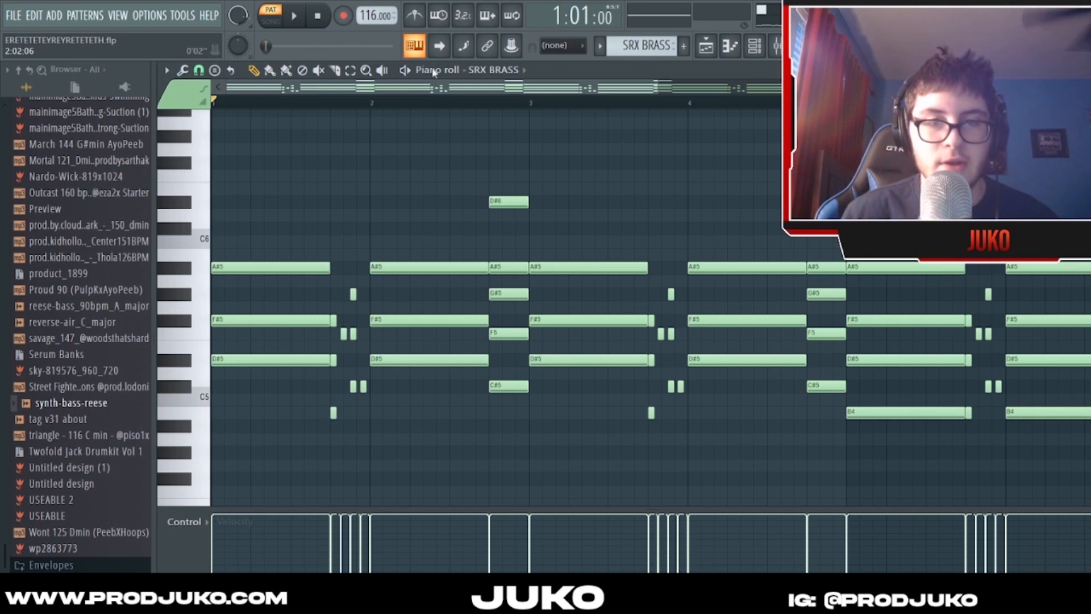
pyautogui.scroll(1, 458, 96)
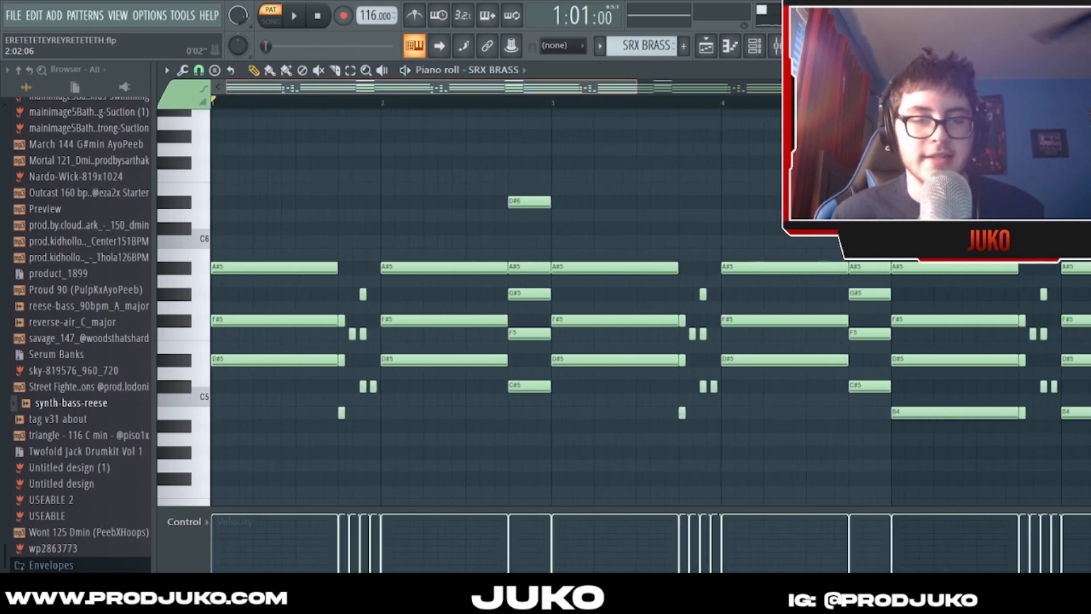
pyautogui.scroll(-2, 458, 97)
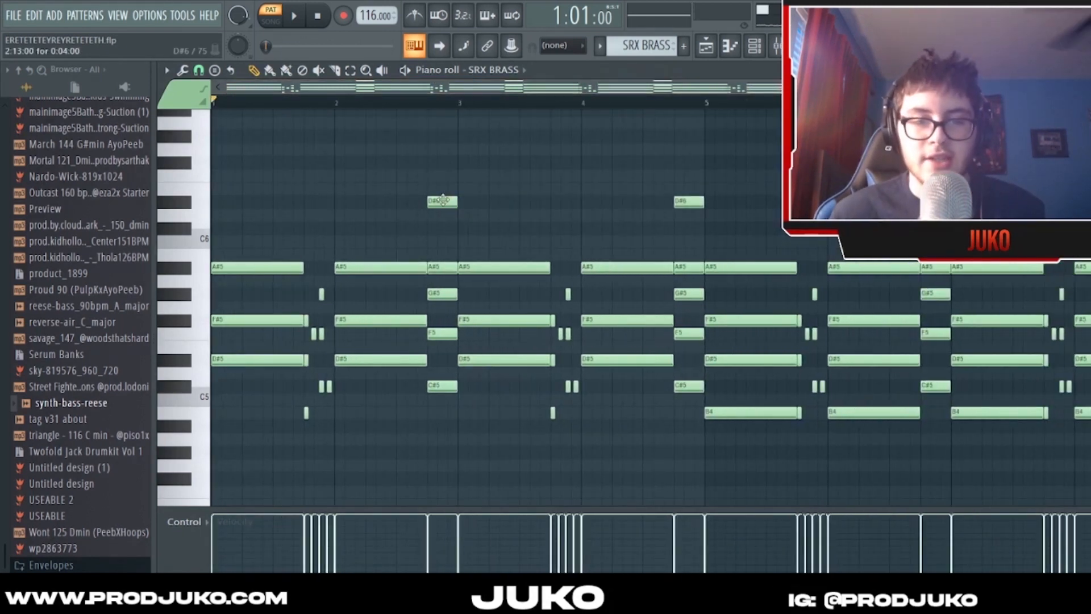
pyautogui.scroll(-1, 494, 114)
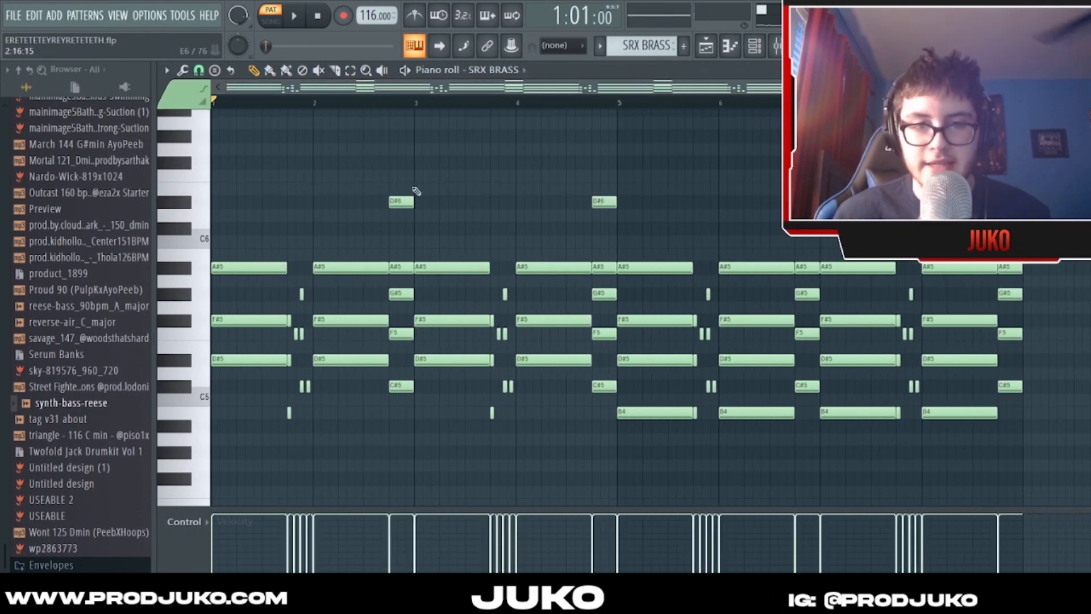
pyautogui.scroll(-2, 561, 98)
pyautogui.scroll(1, 560, 97)
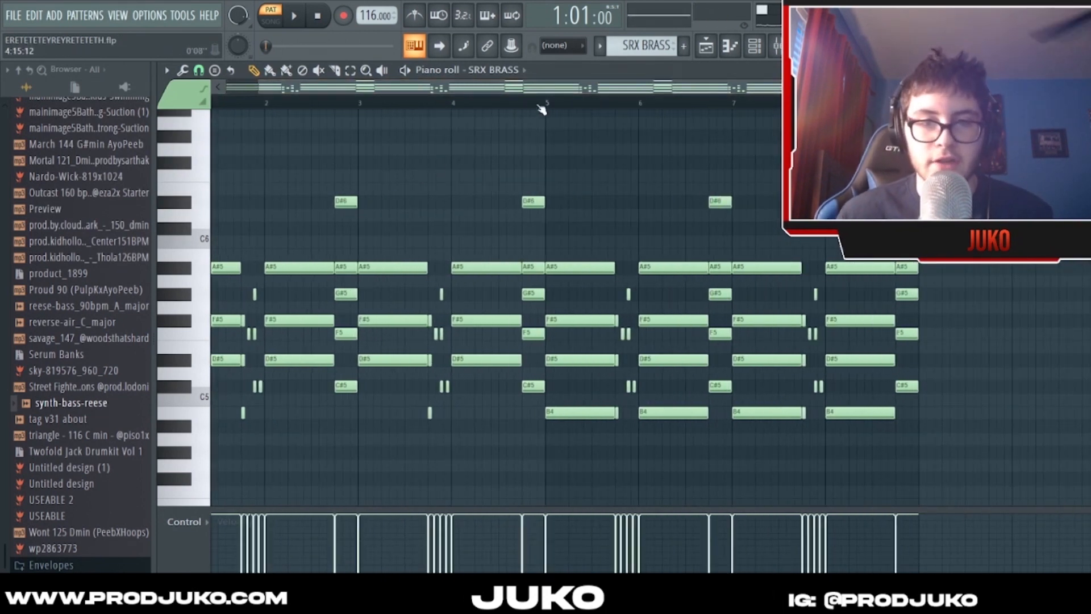
# - Highlight the long chord at the start of bar 5 and the low B4 notes across bars 5 to 8
pyautogui.moveTo(544, 106); pyautogui.dragTo(649, 107)
pyautogui.keyDown('ctrl'); pyautogui.click(582, 105); pyautogui.keyUp('ctrl')
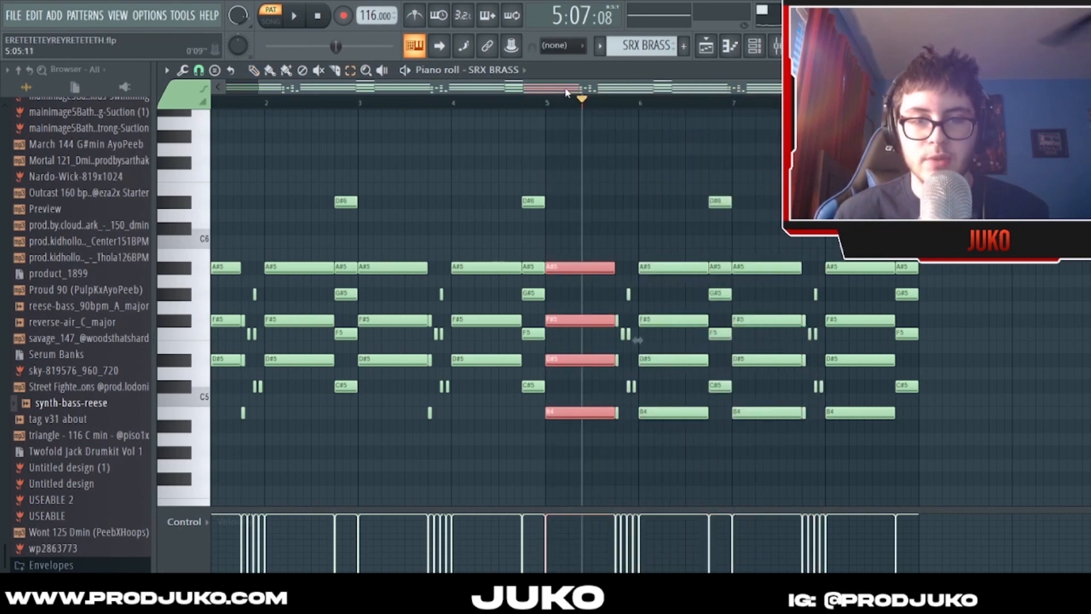
pyautogui.hotkey('ctrl', 'd')
pyautogui.scroll(1, 539, 91)
pyautogui.scroll(-2, 589, 322)
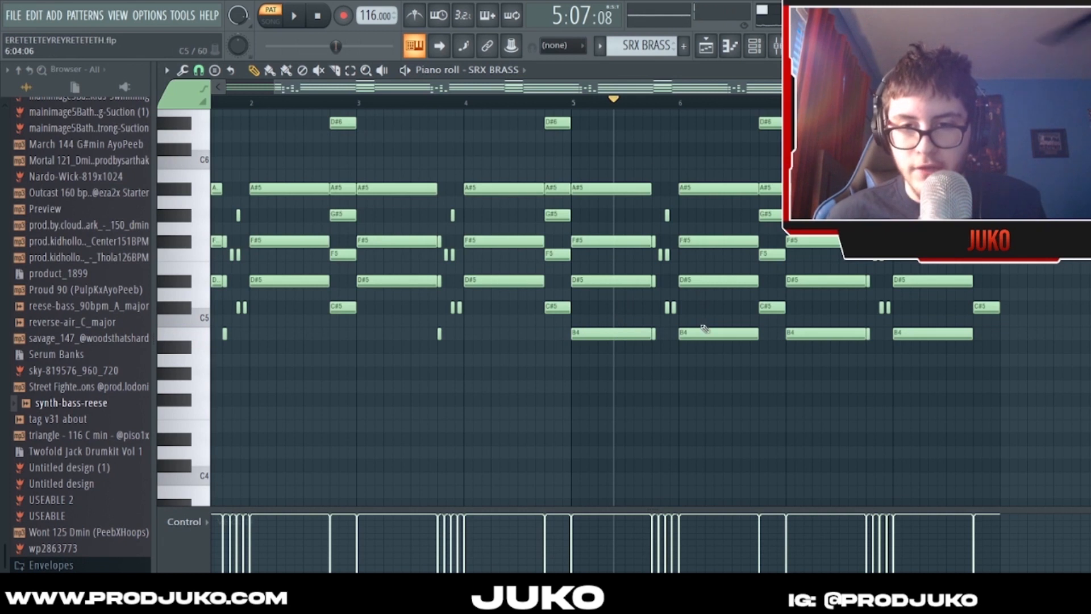
pyautogui.scroll(-1, 499, 102)
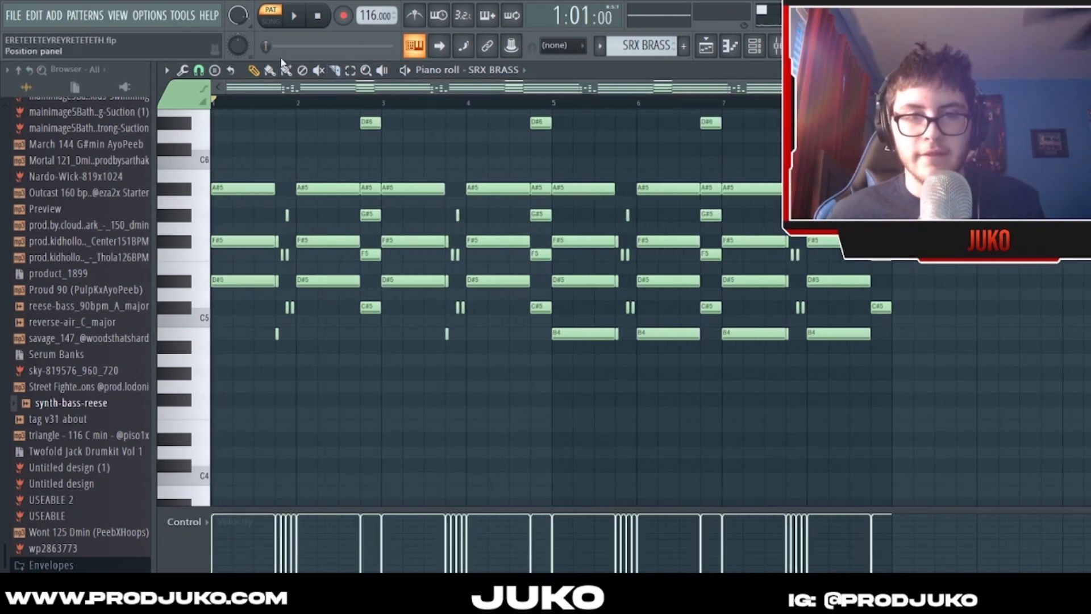
pyautogui.moveTo(549, 316); pyautogui.dragTo(846, 388)
pyautogui.click(846, 392)
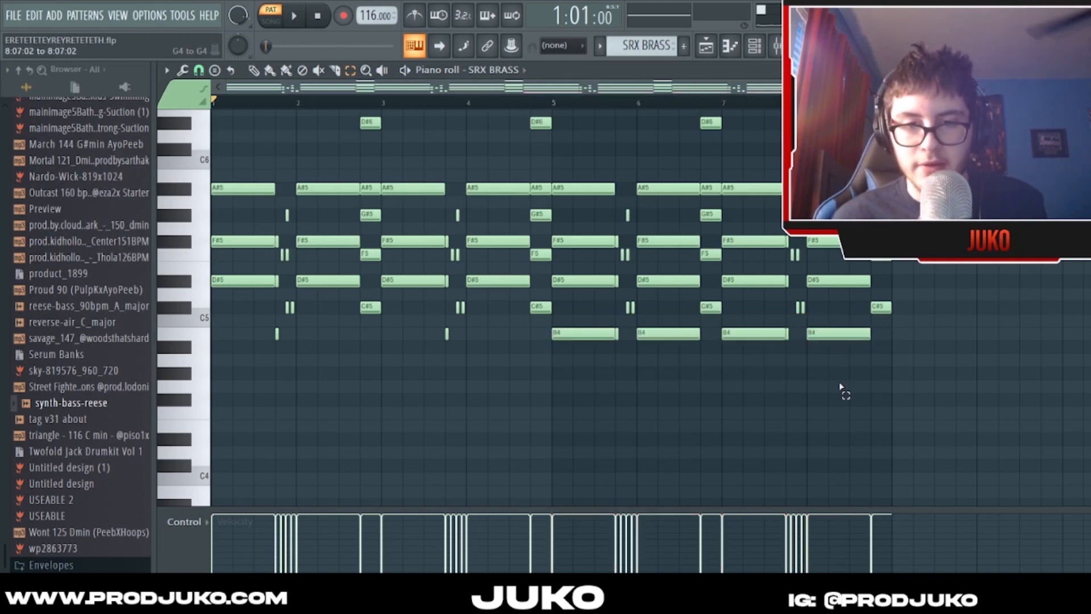
# - Play the pattern from the end of bar 4 to hear the second half with the B4 notes
pyautogui.press('space')
pyautogui.click(534, 103)
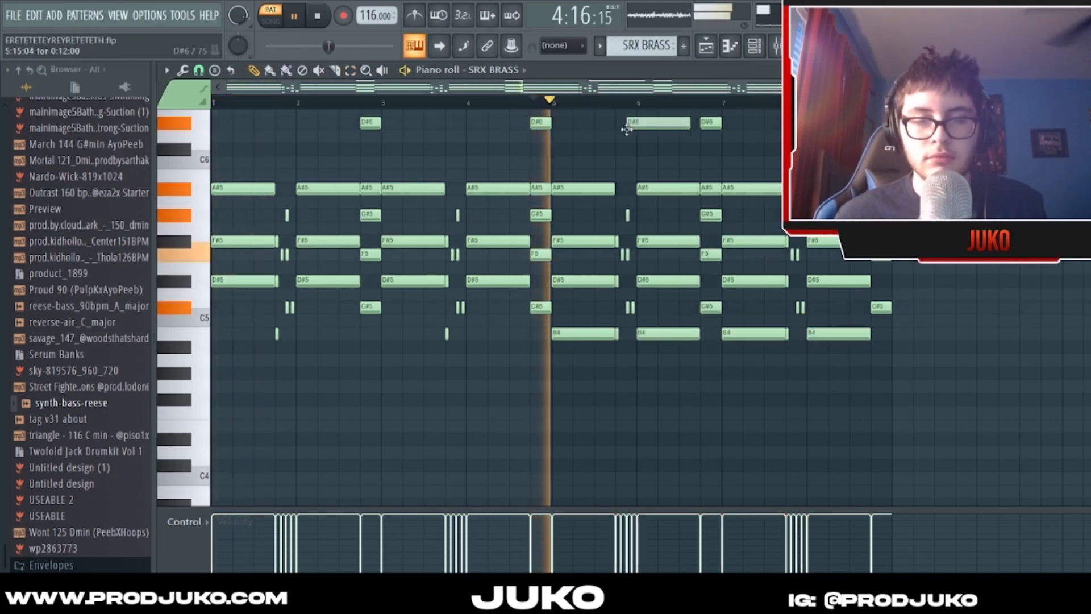
pyautogui.scroll(2, 553, 103)
pyautogui.scroll(3, 552, 171)
pyautogui.scroll(-1, 522, 102)
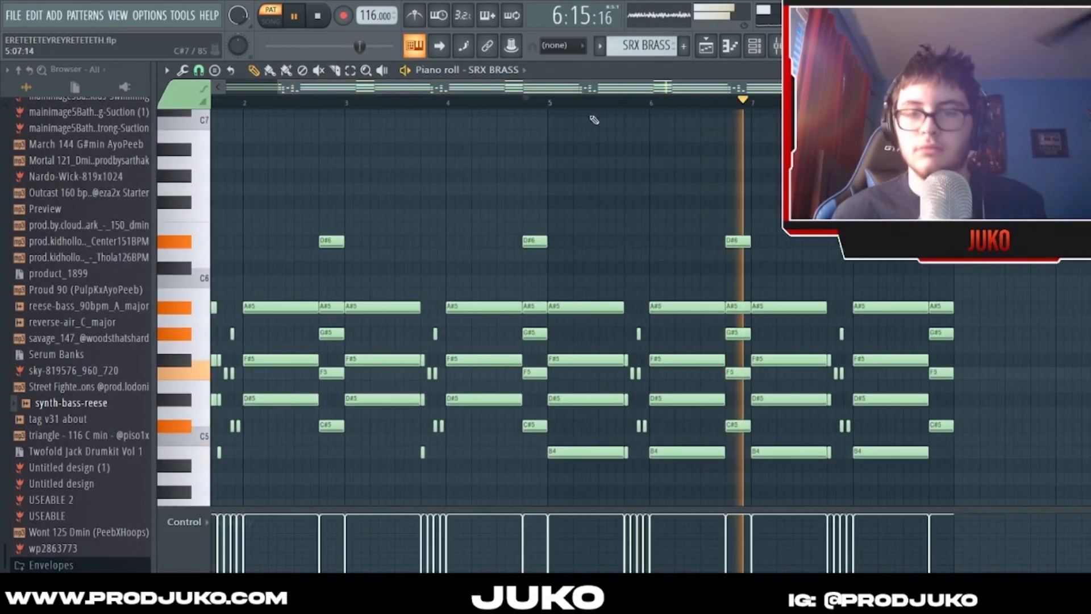
# - Play the SRX BRASS pattern through to bar 8 and stop playback
pyautogui.scroll(-1, 597, 127)
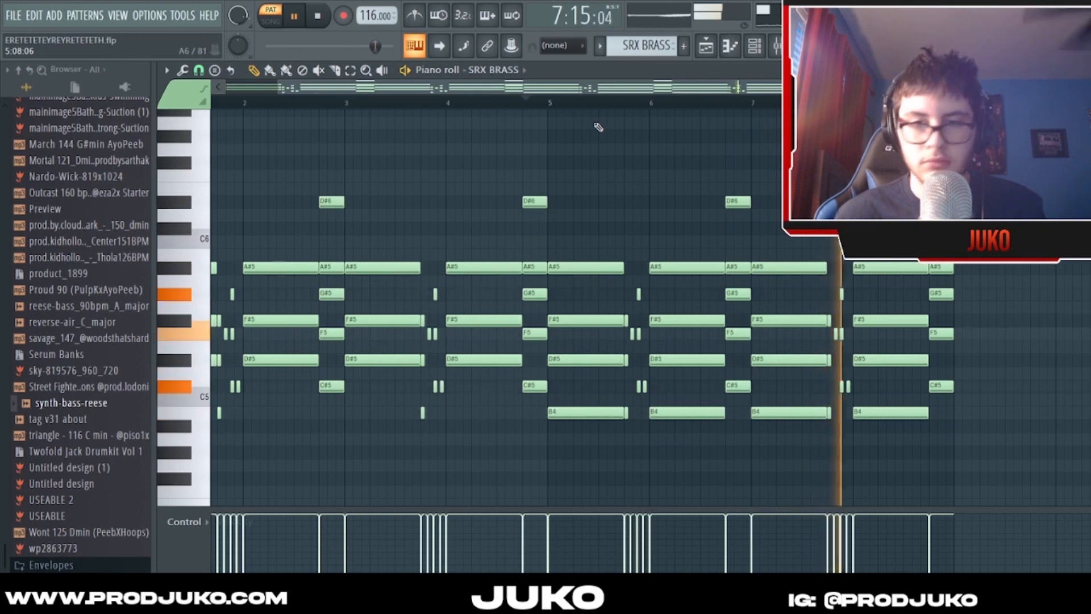
pyautogui.scroll(-1, 640, 95)
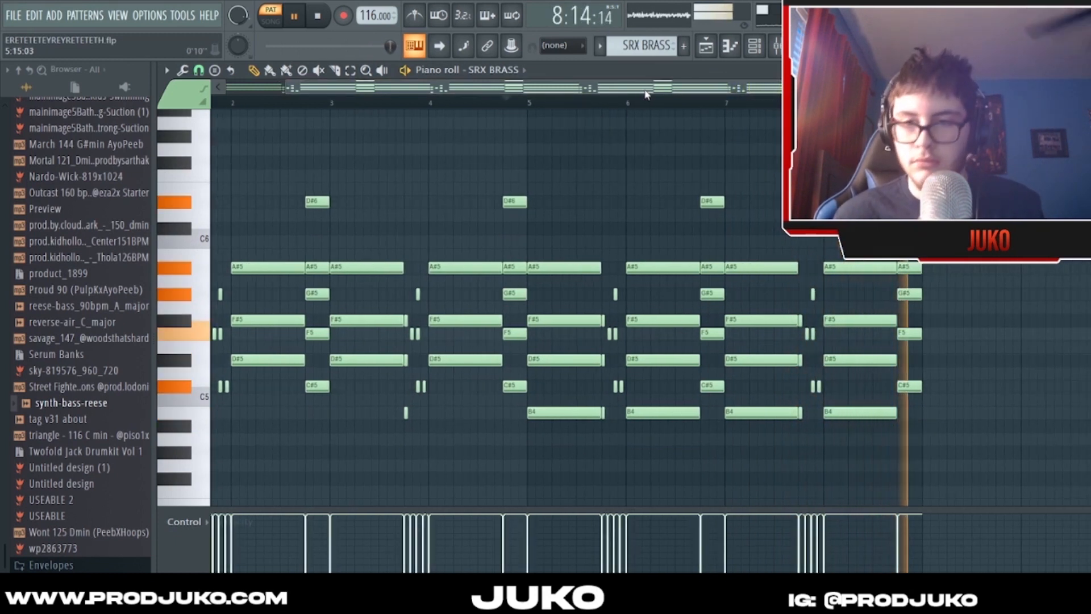
pyautogui.press('space')
pyautogui.moveTo(711, 88); pyautogui.dragTo(692, 87)
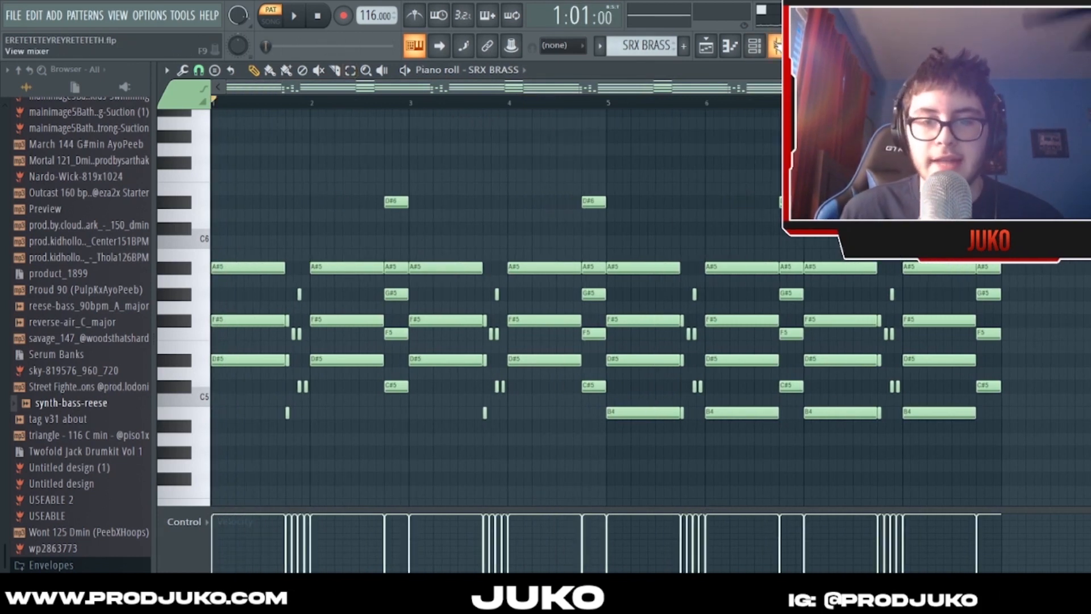
pyautogui.click(775, 48)
pyautogui.click(755, 47)
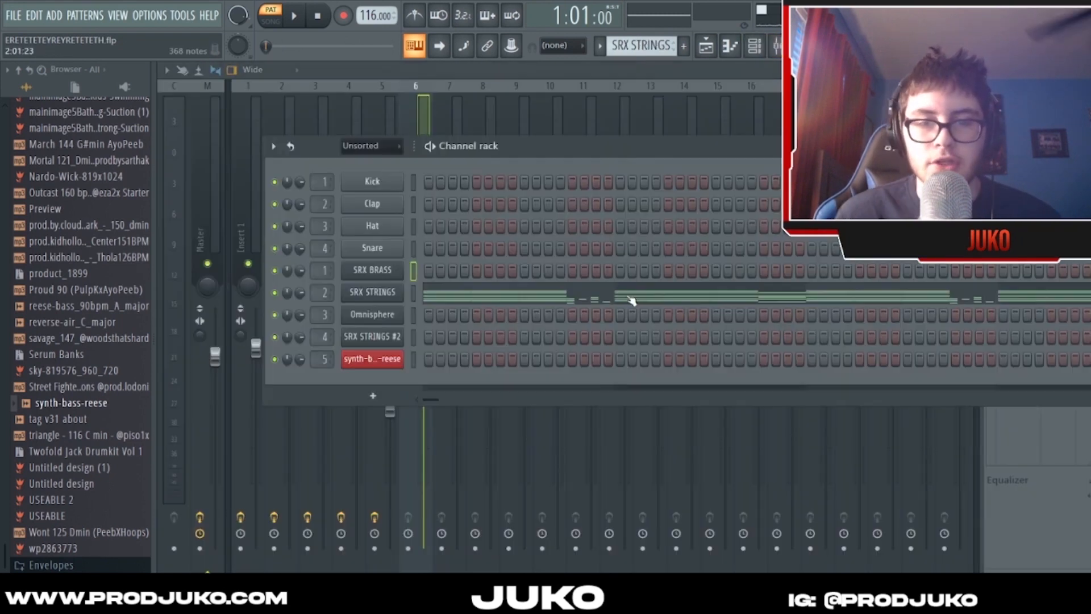
pyautogui.click(631, 298)
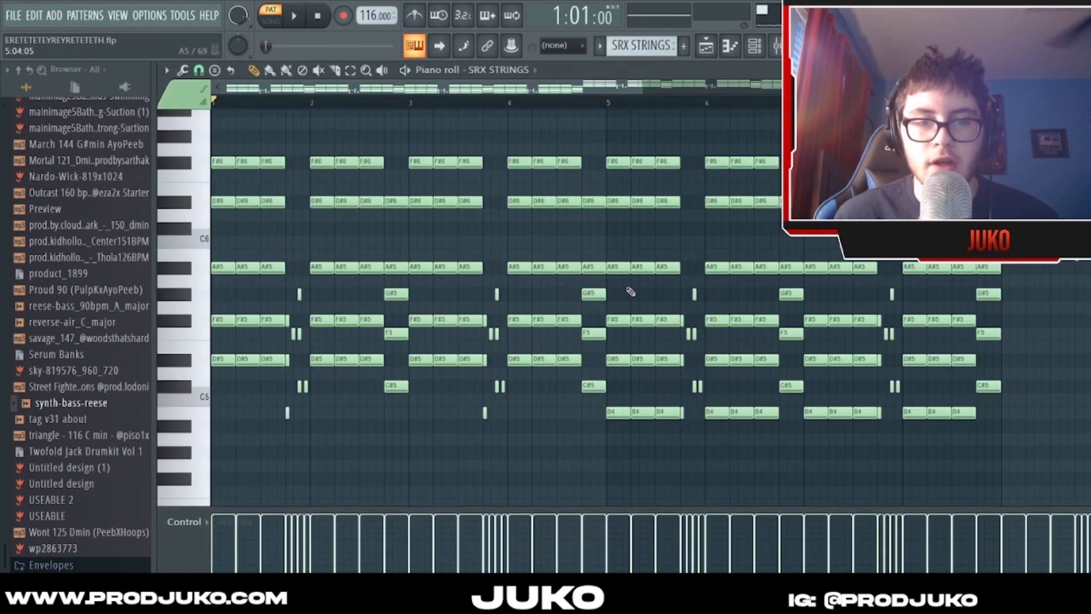
# - Return to the SRX BRASS pattern and open its Roland plugin window to show the Trumpet Sect patch
pyautogui.click(731, 47)
pyautogui.scroll(1, 665, 46)
pyautogui.click(629, 276)
pyautogui.click(498, 70)
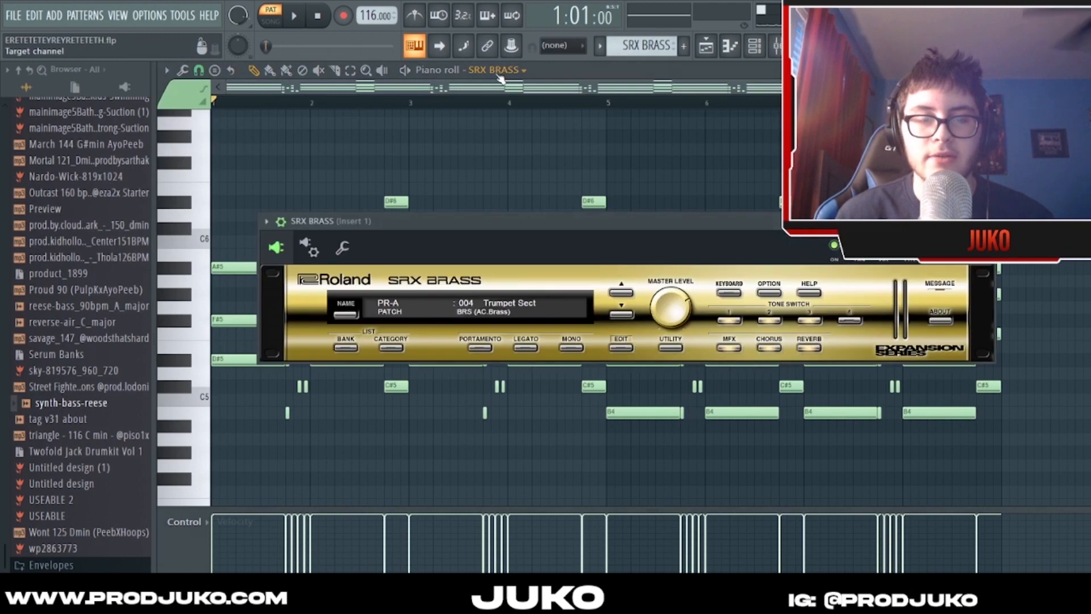
pyautogui.moveTo(499, 215); pyautogui.dragTo(422, 215)
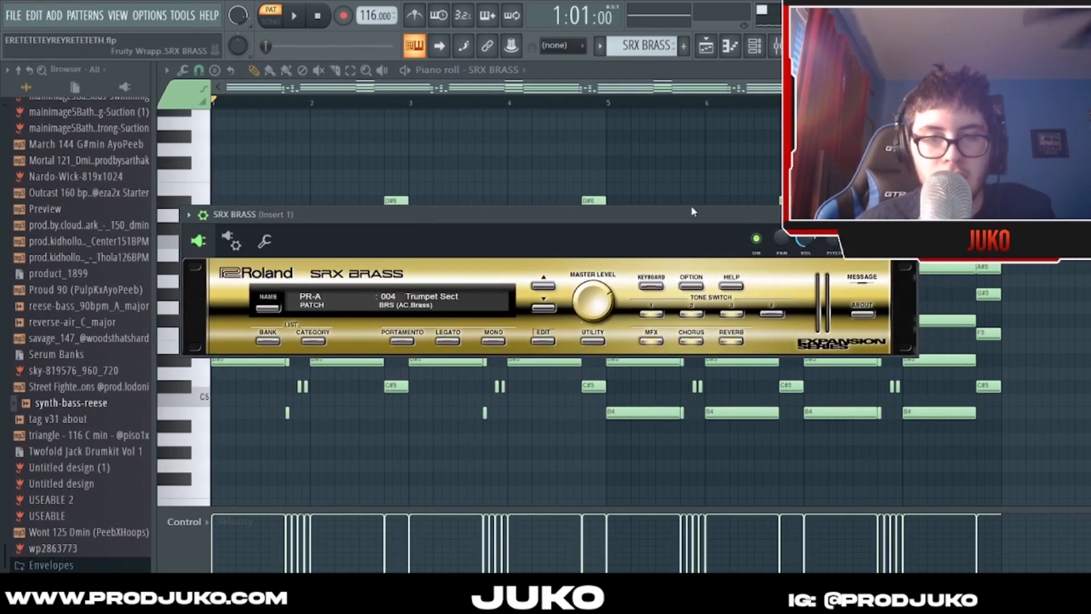
pyautogui.moveTo(692, 208); pyautogui.dragTo(670, 212)
# - Open the SRX STRINGS pattern in the piano roll and bring its first eight bars into view
pyautogui.click(581, 305)
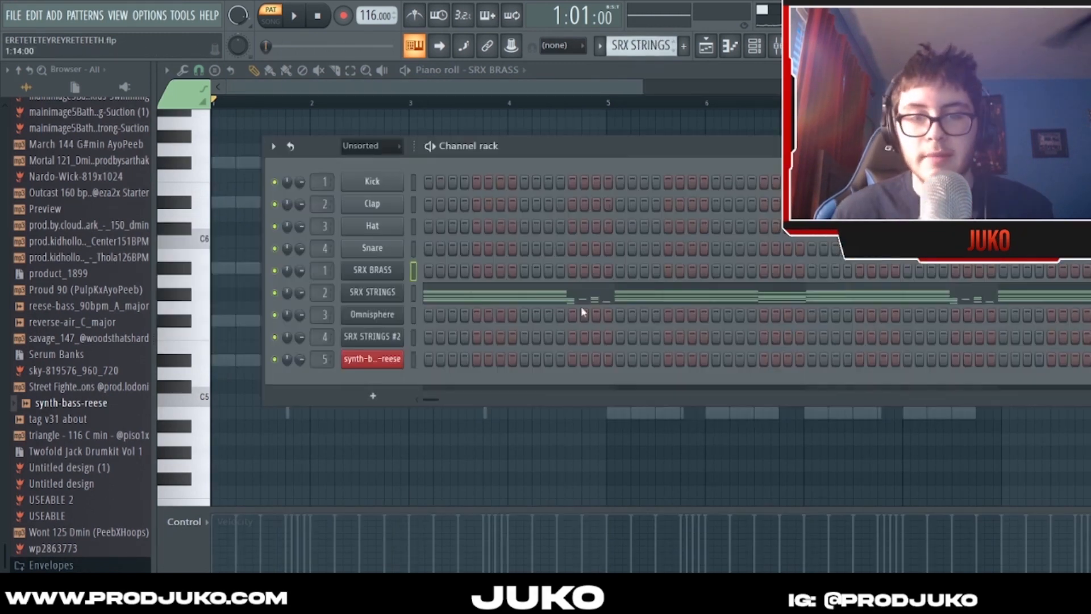
pyautogui.scroll(-2, 471, 98)
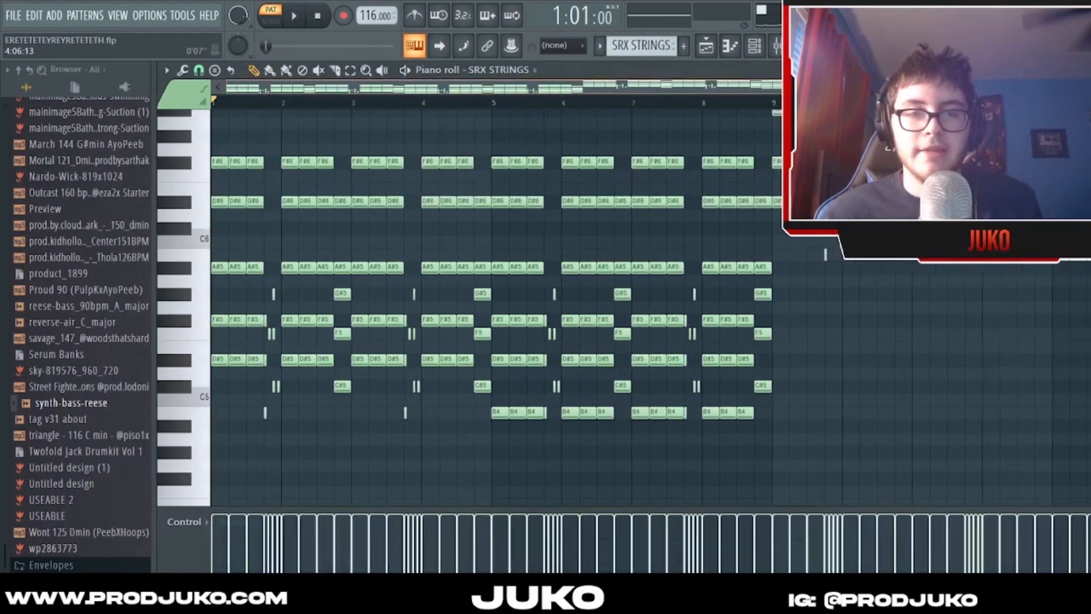
pyautogui.scroll(3, 486, 112)
# - Play the SRX STRINGS pattern from bar 1 into the higher section at bar 9, and stop playback
pyautogui.press('space')
pyautogui.scroll(-2, 487, 90)
pyautogui.scroll(1, 486, 89)
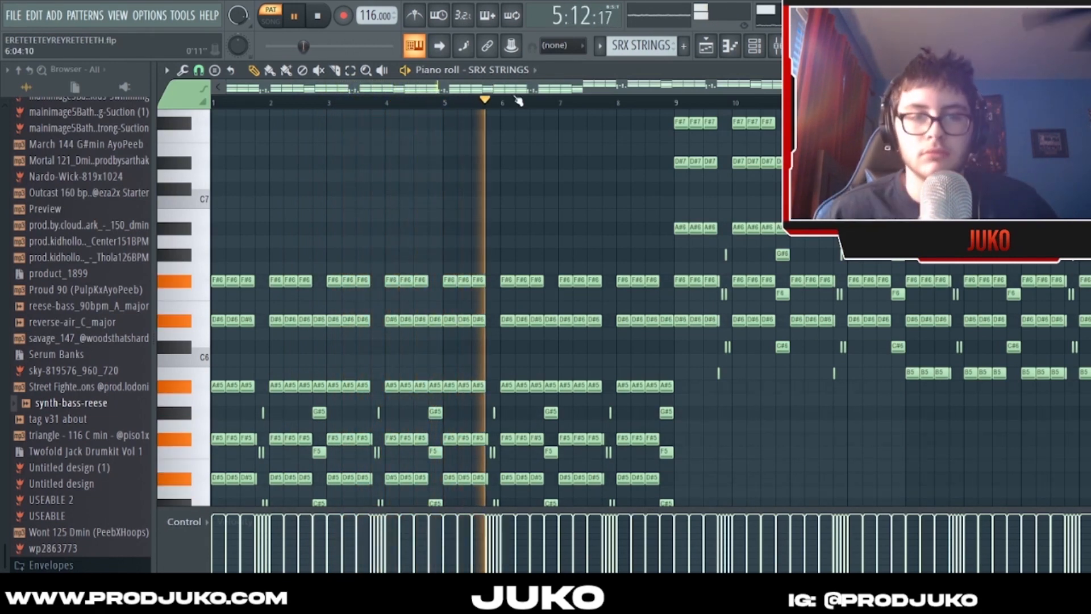
pyautogui.scroll(-4, 568, 176)
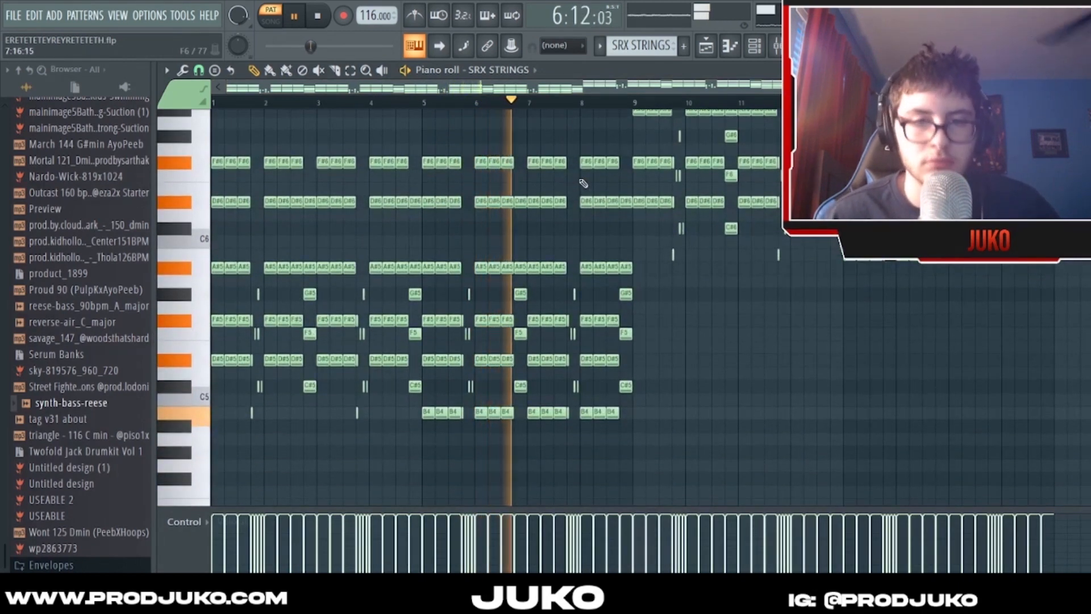
pyautogui.scroll(1, 581, 183)
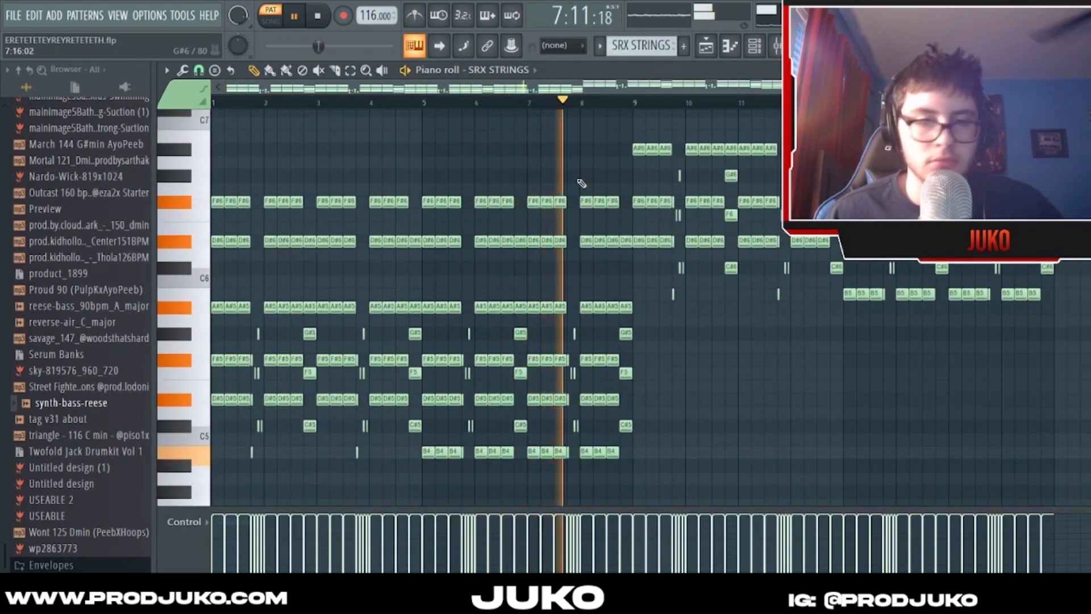
pyautogui.scroll(1, 575, 184)
pyautogui.scroll(2, 571, 185)
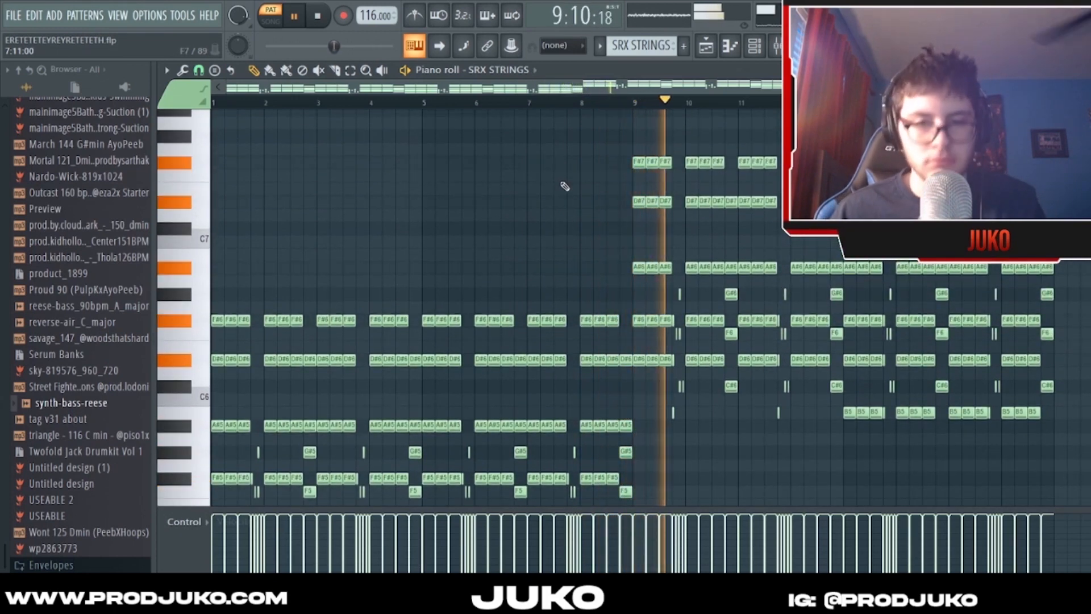
pyautogui.press('space')
# - Compare the SRX BRASS pattern with the strings, and reopen SRX STRINGS in the piano roll
pyautogui.moveTo(774, 86); pyautogui.dragTo(584, 86)
pyautogui.scroll(-3, 505, 142)
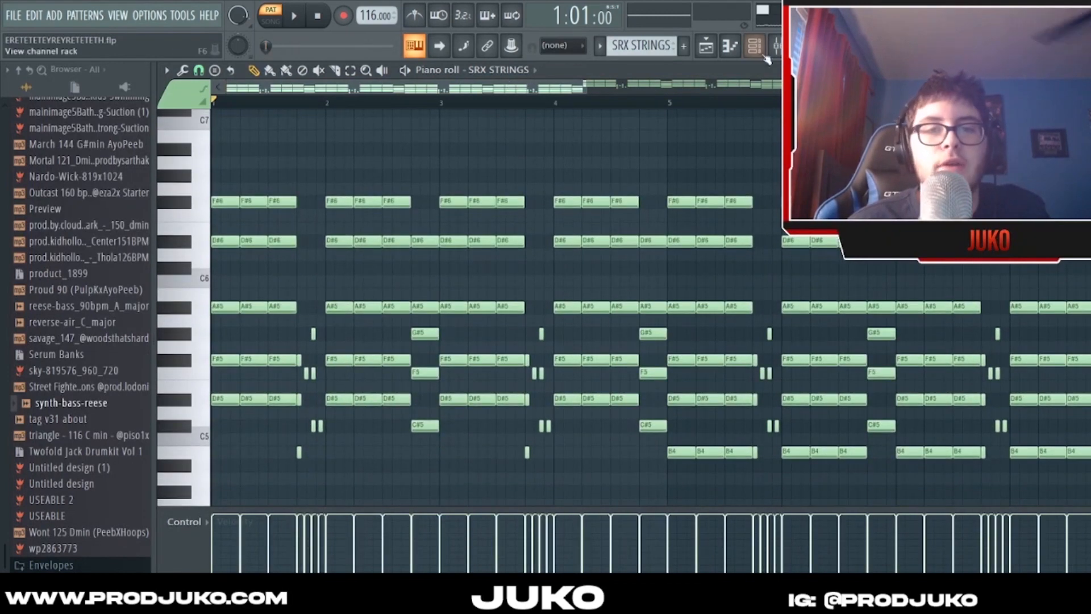
pyautogui.press('F6')
pyautogui.click(754, 46)
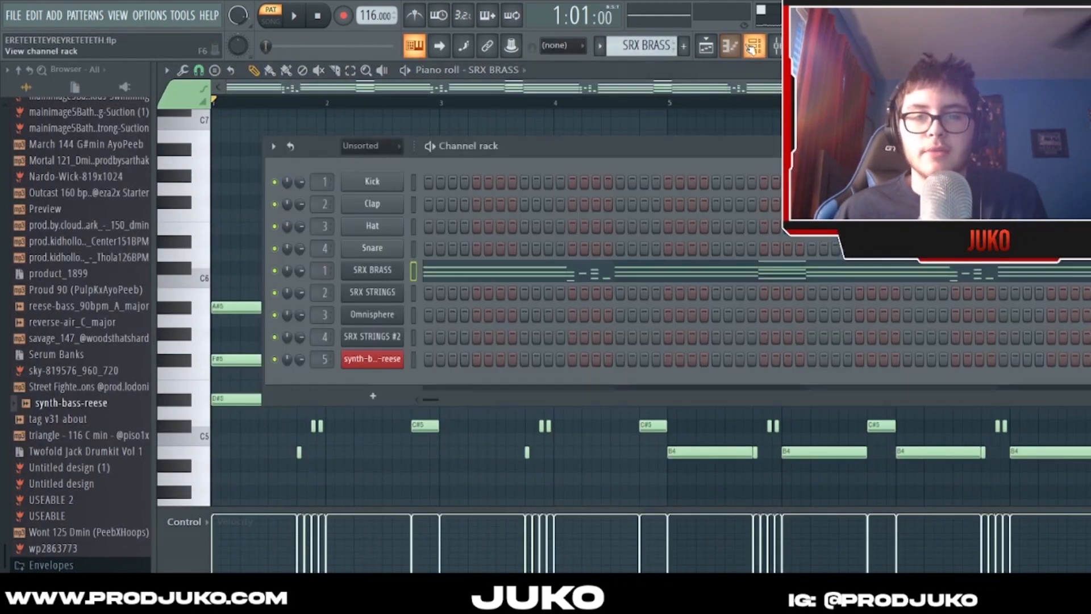
pyautogui.click(597, 272)
pyautogui.click(632, 291)
pyautogui.moveTo(490, 88)
pyautogui.mouseDown()
pyautogui.moveTo(503, 91)
pyautogui.moveTo(489, 100)
pyautogui.mouseUp()
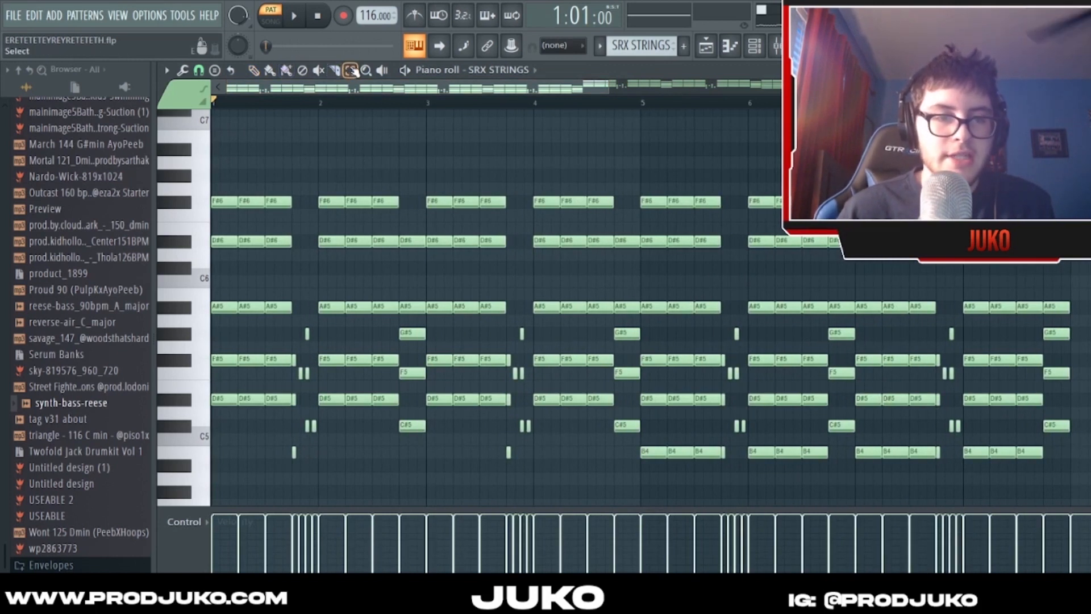
# - Highlight the repeated chord hits at the start of bar 1 in the SRX STRINGS pattern
pyautogui.moveTo(229, 173); pyautogui.dragTo(275, 463)
pyautogui.moveTo(275, 85); pyautogui.dragTo(272, 93)
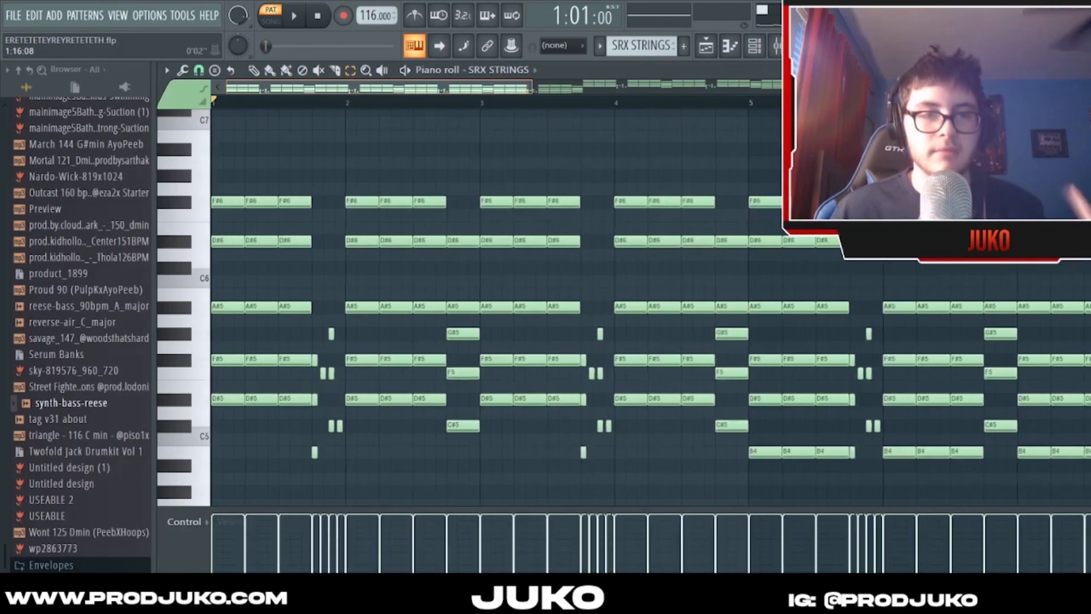
pyautogui.scroll(1, 316, 91)
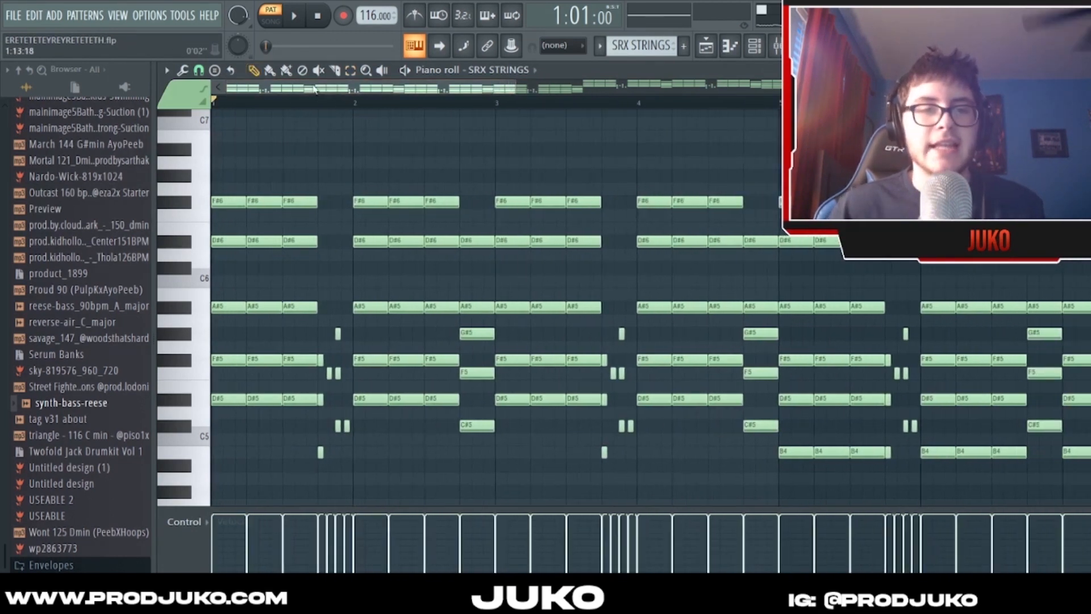
# - Play the strings with the second and third chord hits of bar 1 muted, and mute the same hits in bar 2
pyautogui.press('space')
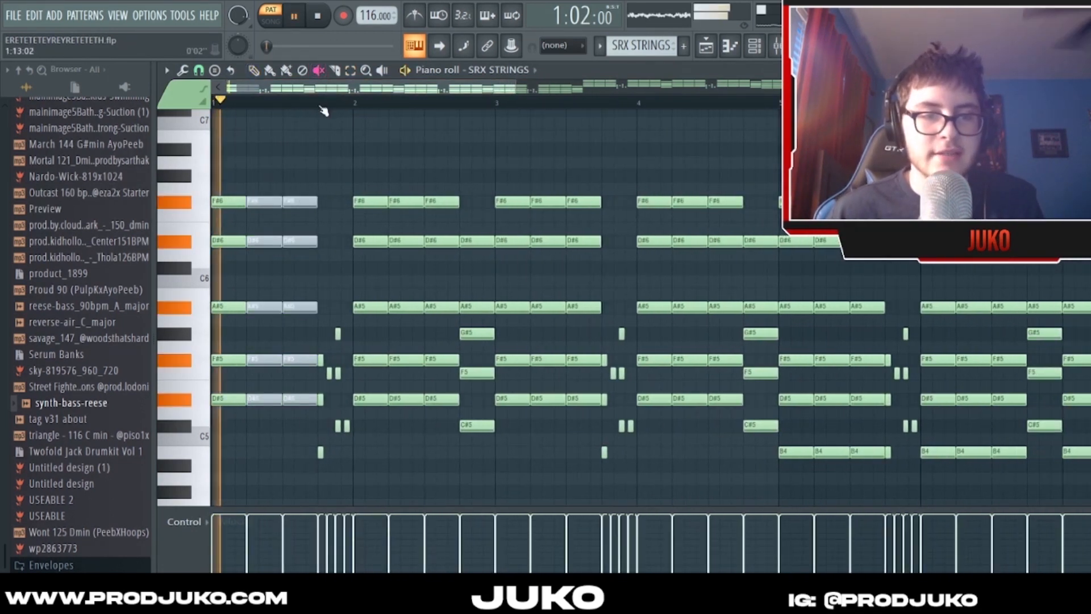
pyautogui.moveTo(404, 198); pyautogui.dragTo(423, 402)
pyautogui.moveTo(440, 310)
pyautogui.mouseDown()
pyautogui.moveTo(447, 203)
pyautogui.moveTo(448, 419)
pyautogui.mouseUp()
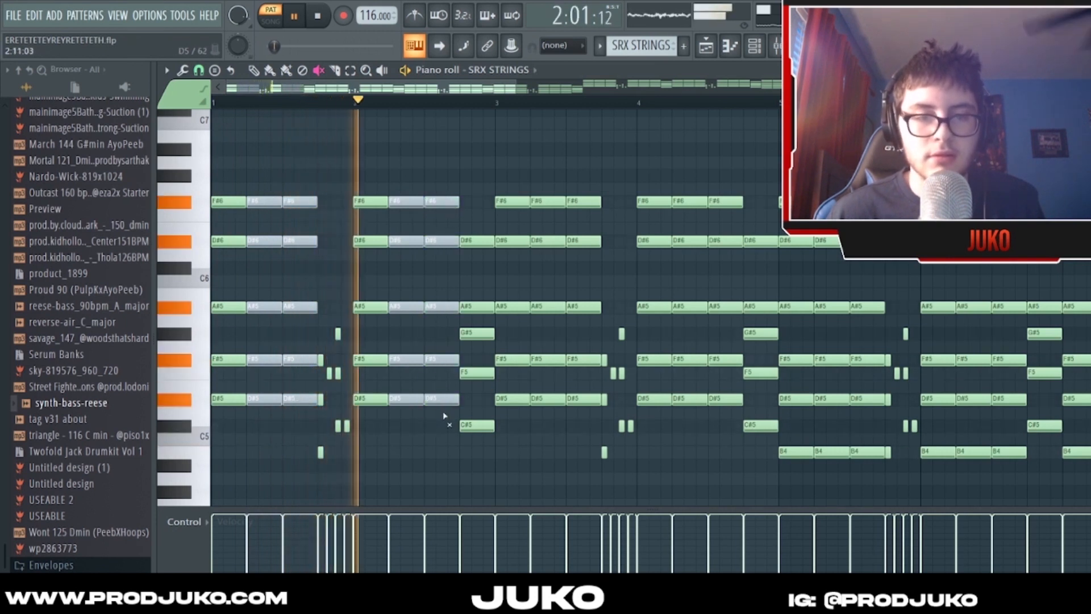
pyautogui.press('space')
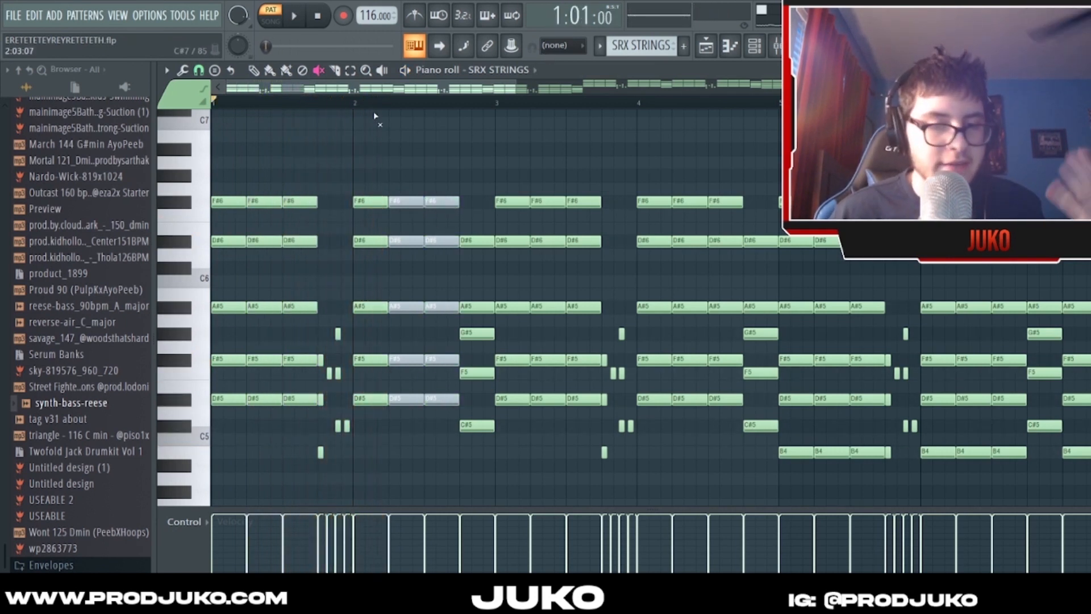
# - Unmute the repeated chord hits in bar 2 and play the opening of the strings pattern again
pyautogui.scroll(-1, 368, 101)
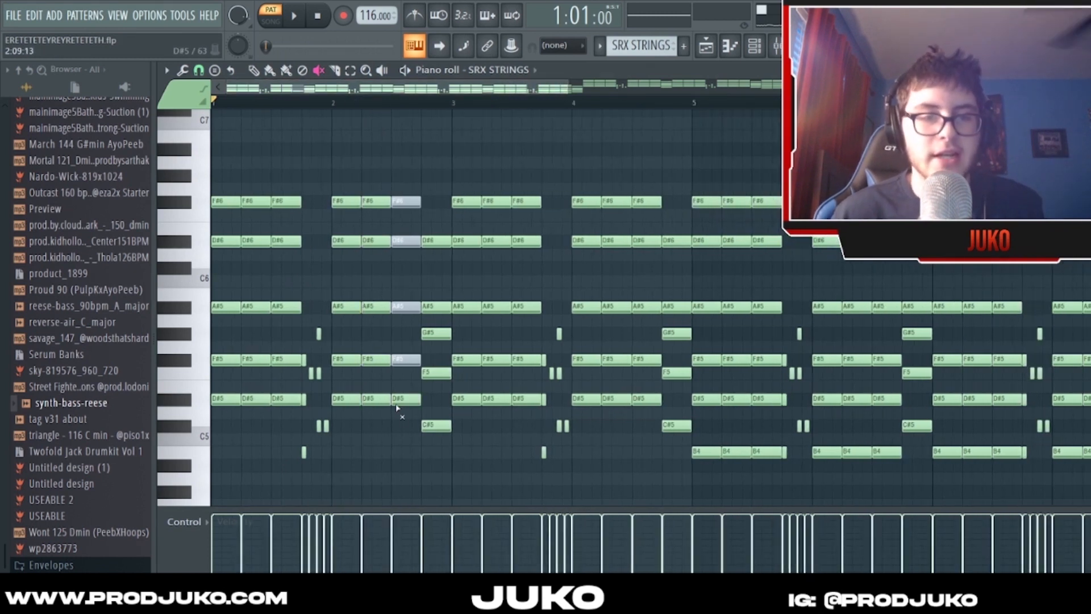
pyautogui.press('space')
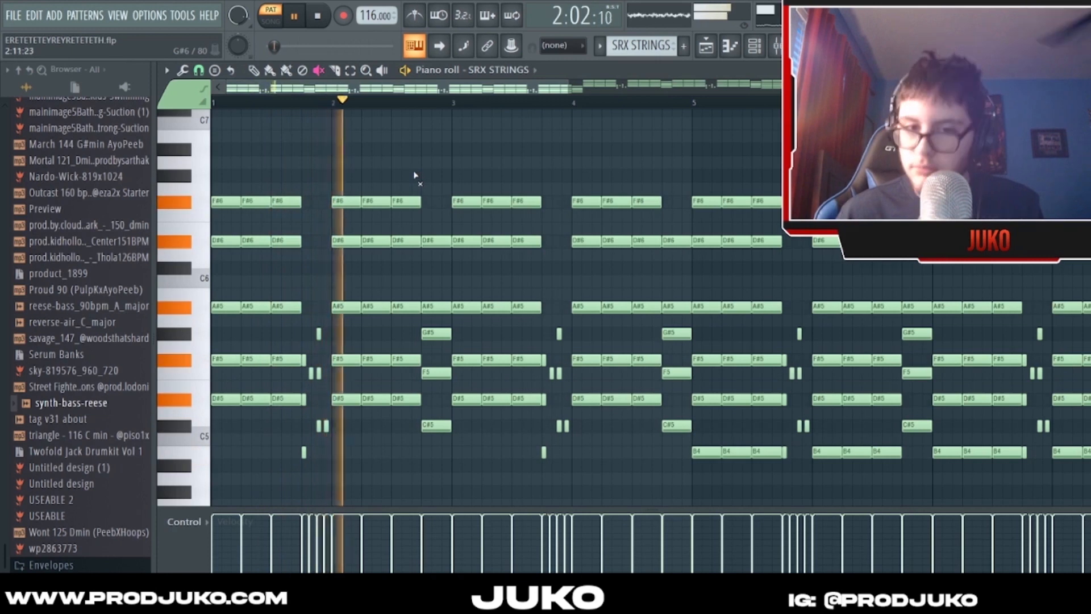
pyautogui.press('space')
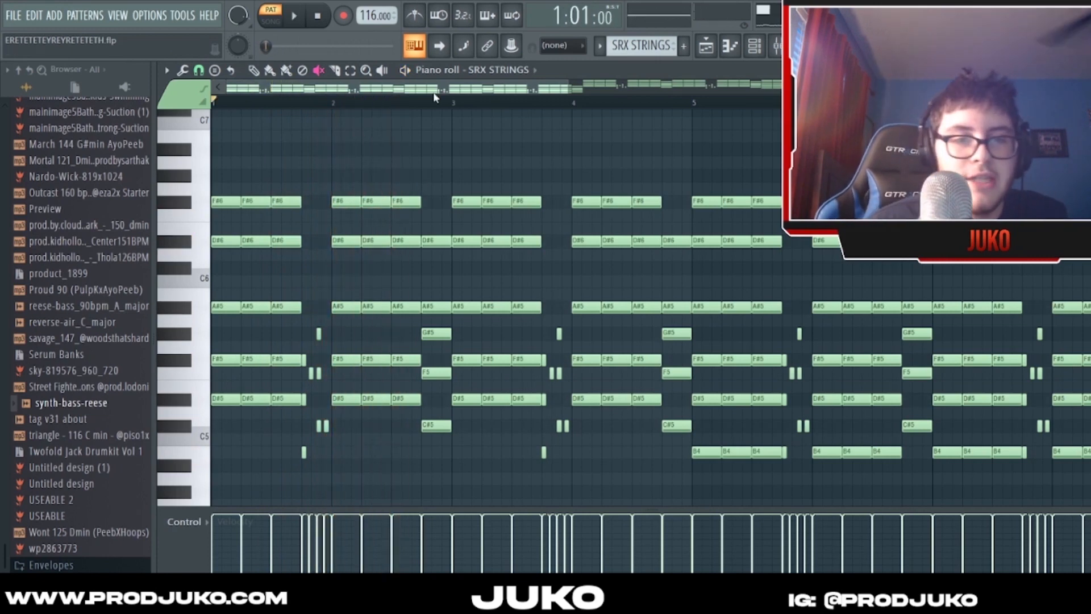
# - Examine the higher SRX STRINGS section starting at bar 9 against the chords of the first eight bars
pyautogui.scroll(-4, 434, 97)
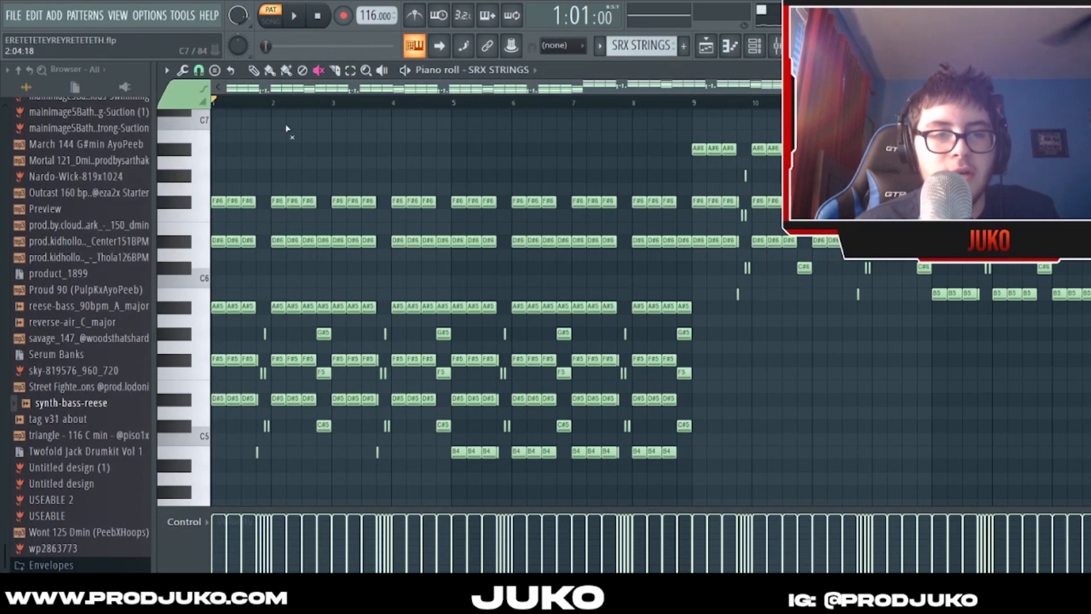
pyautogui.scroll(1, 328, 87)
pyautogui.moveTo(281, 190); pyautogui.dragTo(471, 128)
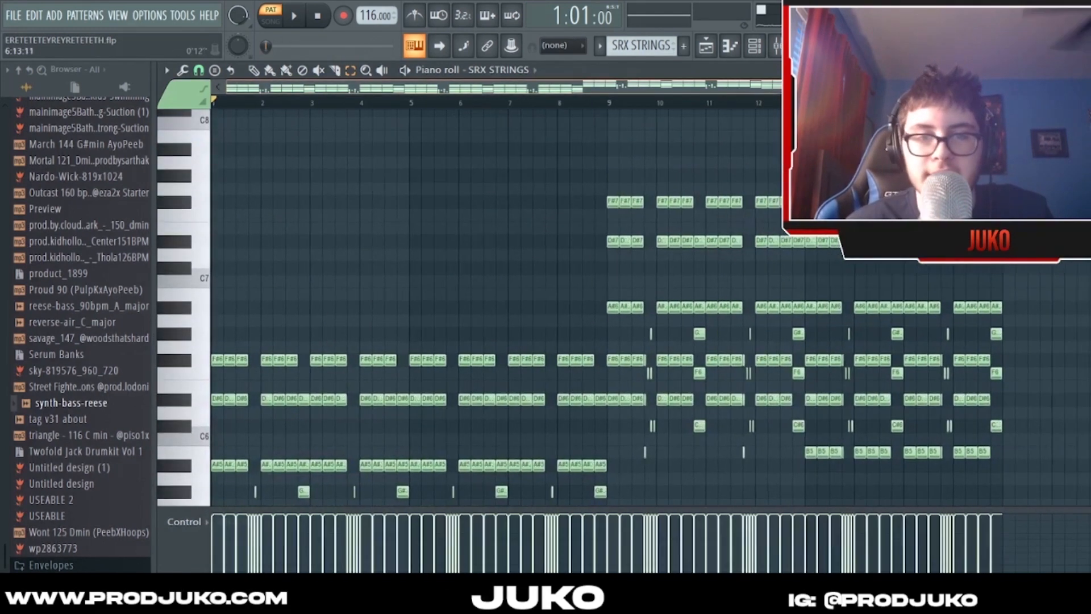
# - Open the Omnisphere pattern in the piano roll, play it through bar 8 and stop playback
pyautogui.click(756, 48)
pyautogui.moveTo(528, 339); pyautogui.dragTo(432, 299)
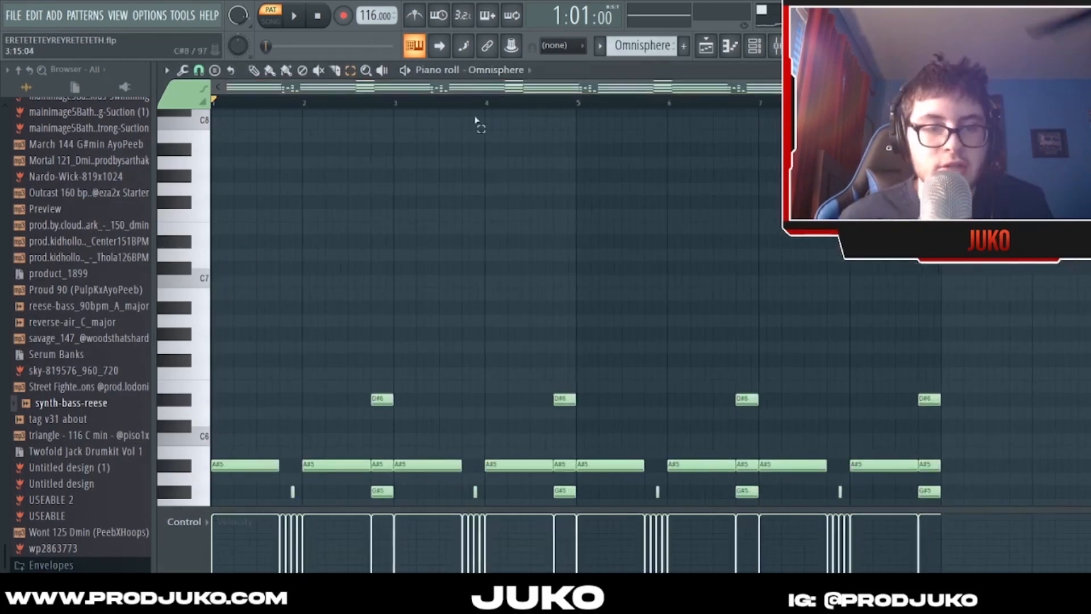
pyautogui.moveTo(467, 91); pyautogui.dragTo(481, 92)
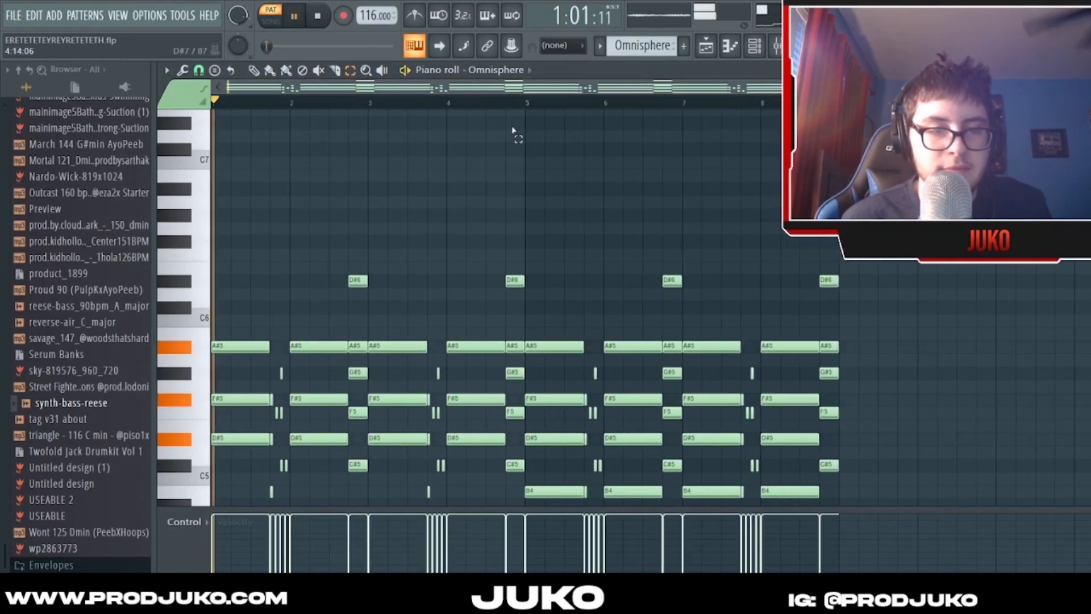
pyautogui.scroll(-3, 511, 130)
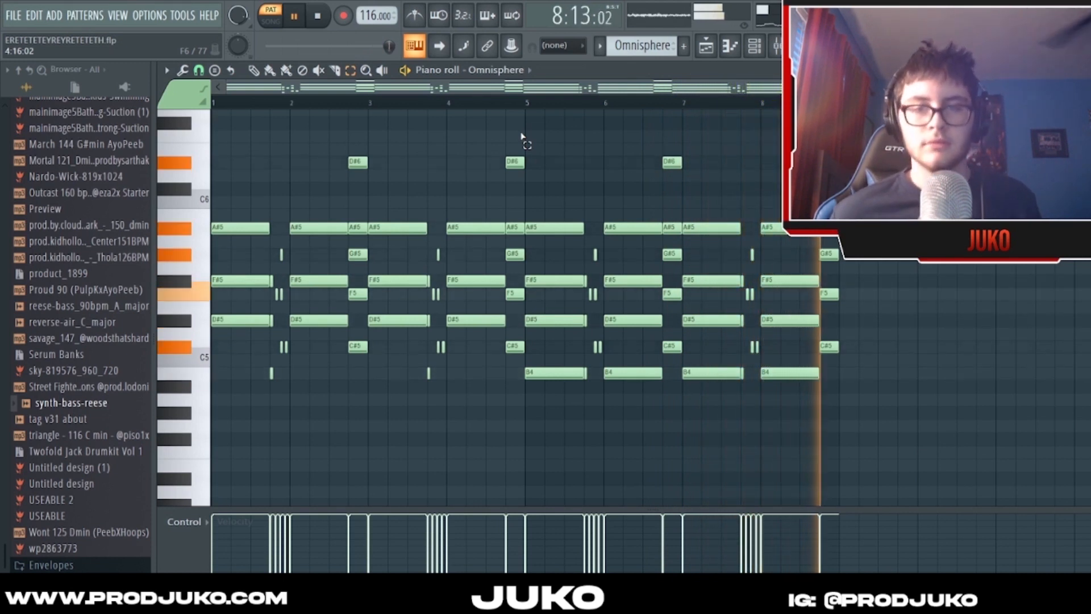
pyautogui.press('space')
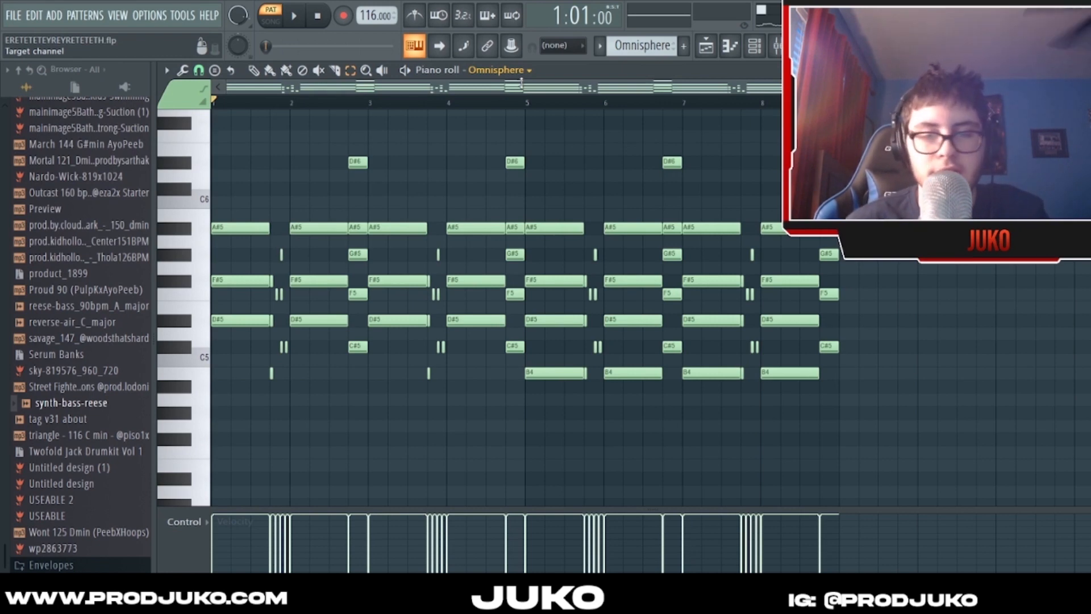
# - Open the Omnisphere plugin window and position it to show the PAD - (HEALTH) patch
pyautogui.rightClick(519, 71)
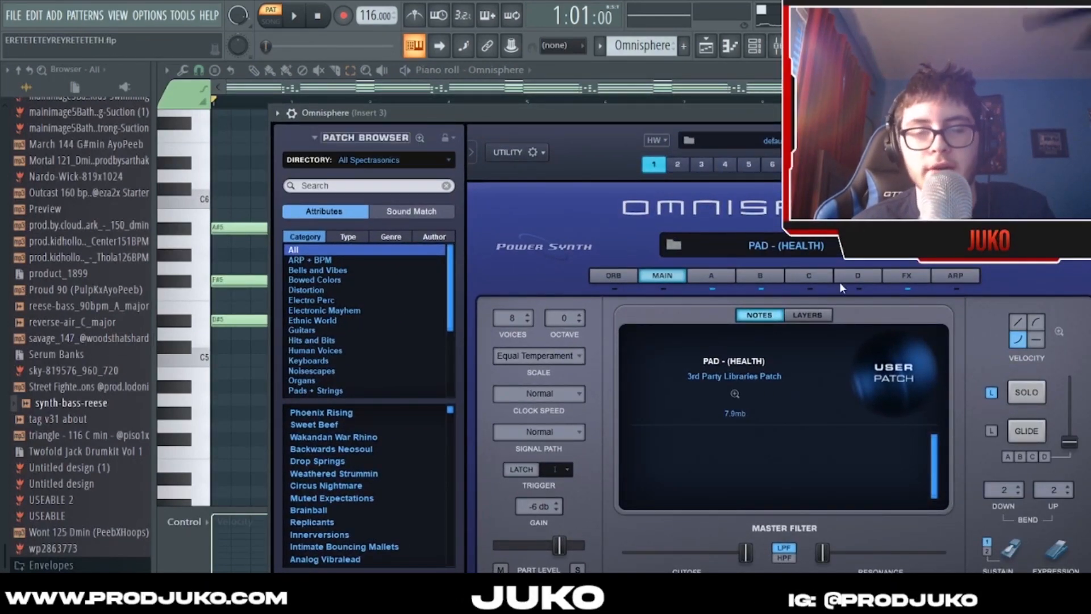
pyautogui.moveTo(757, 120); pyautogui.dragTo(689, 140)
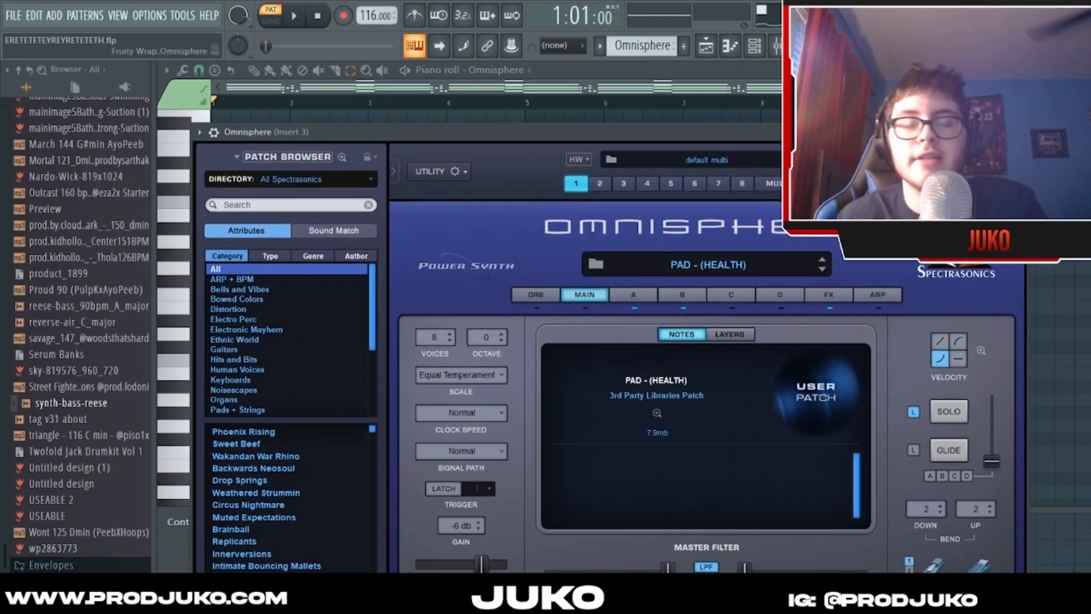
pyautogui.moveTo(689, 132); pyautogui.dragTo(648, 149)
pyautogui.moveTo(749, 191); pyautogui.dragTo(764, 185)
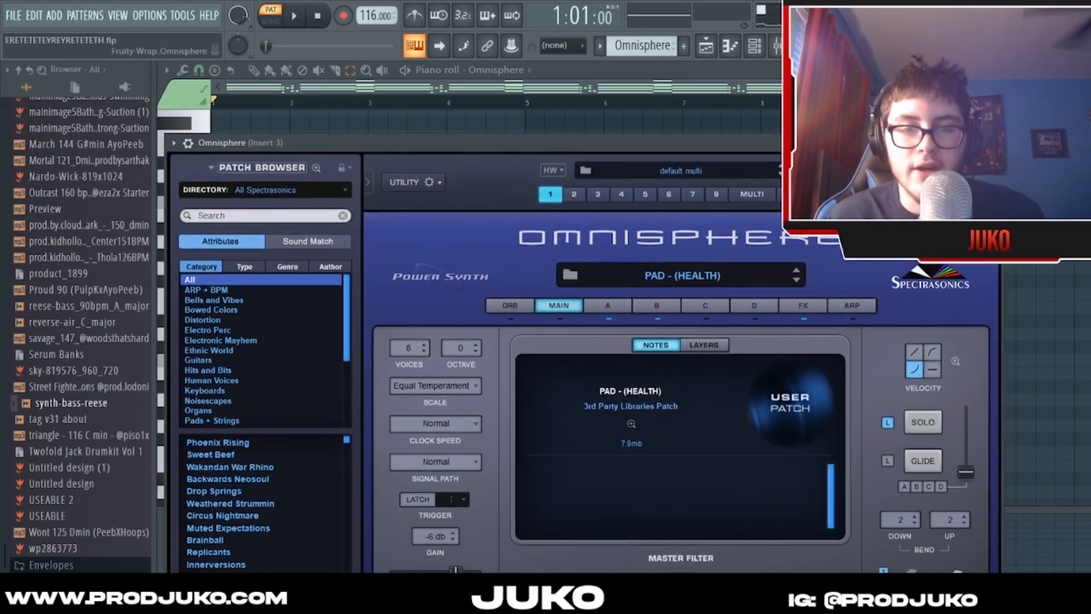
# - Show the PRO-VERB effect in Omnisphere's common FX rack, and return to the channel rack
pyautogui.click(809, 306)
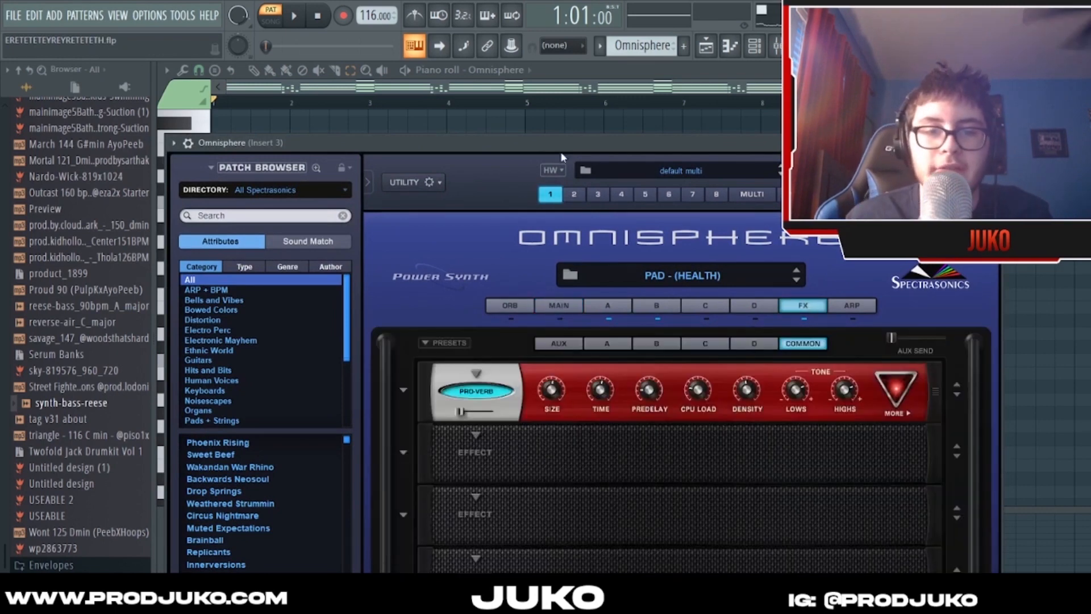
pyautogui.moveTo(562, 148); pyautogui.dragTo(594, 127)
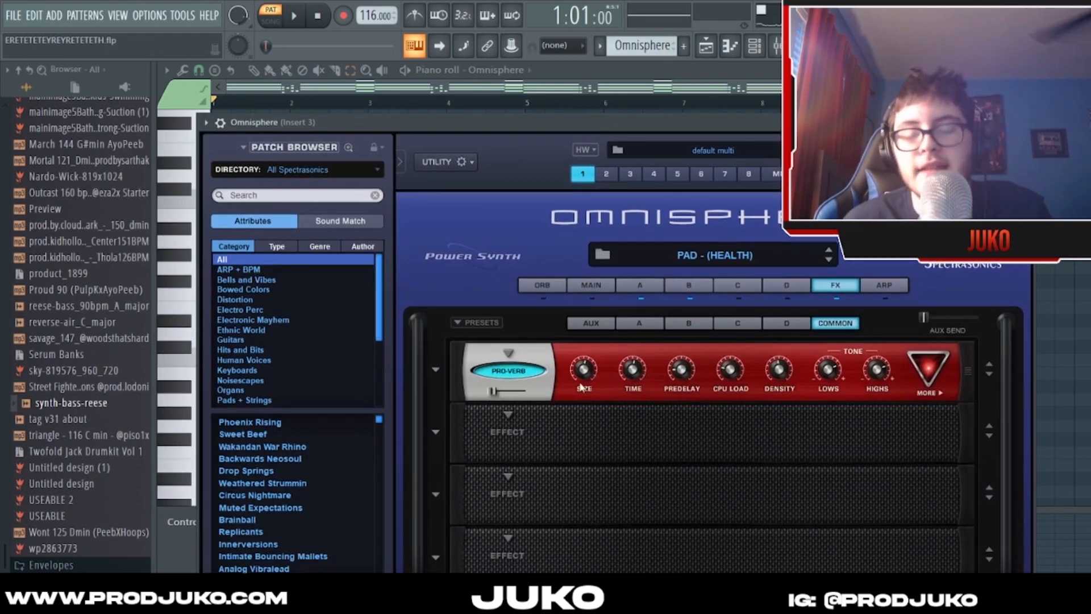
pyautogui.moveTo(776, 133); pyautogui.dragTo(748, 133)
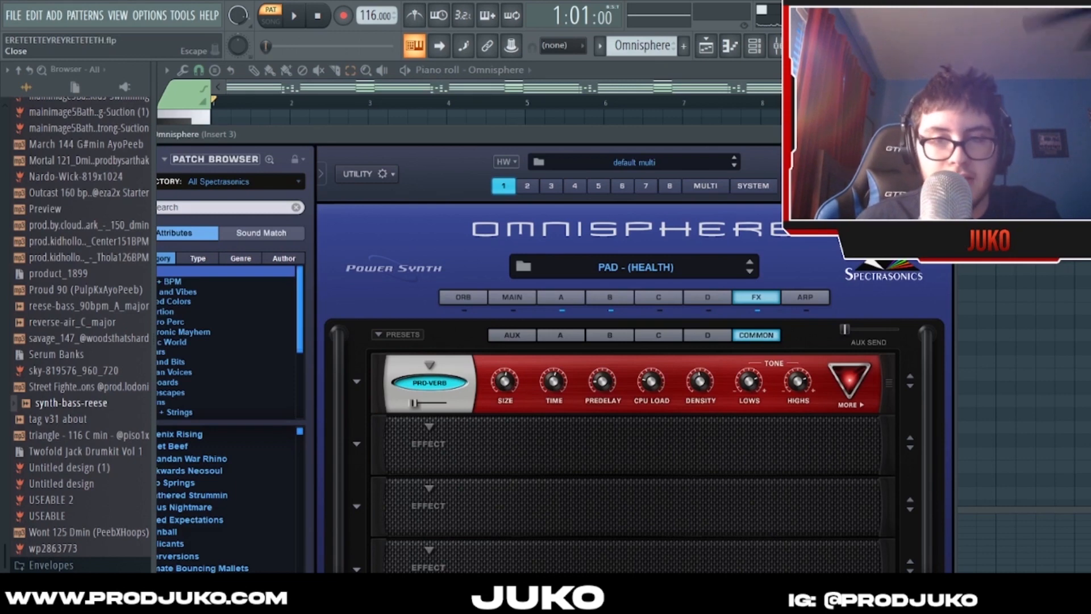
pyautogui.click(754, 48)
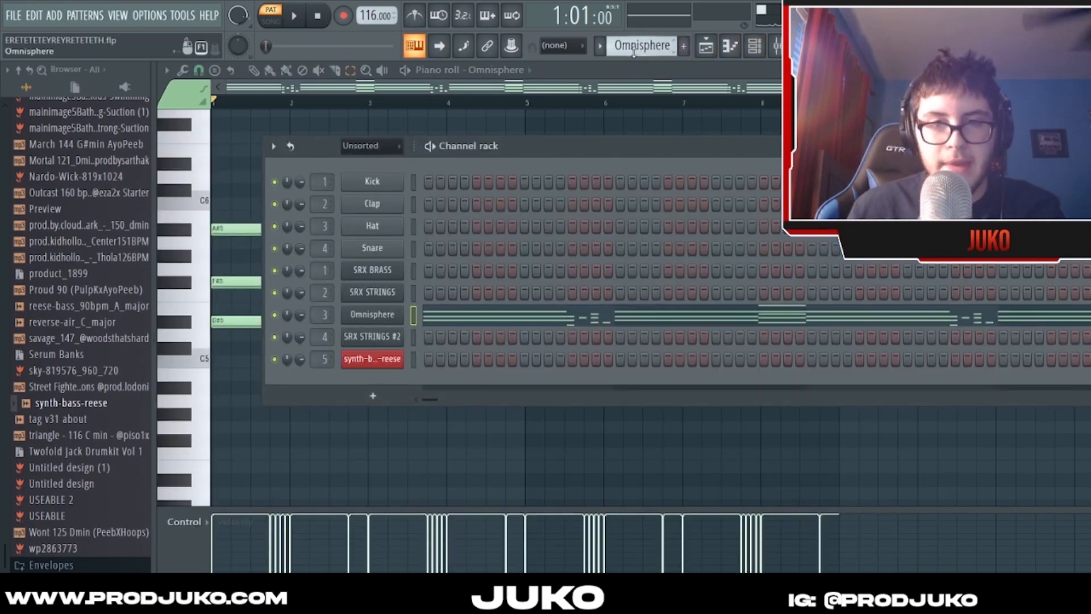
# - Open the SRX STRINGS #2 pattern in the piano roll, play it into bar 9 and stop playback
pyautogui.scroll(-1, 634, 52)
pyautogui.click(663, 339)
pyautogui.scroll(5, 658, 336)
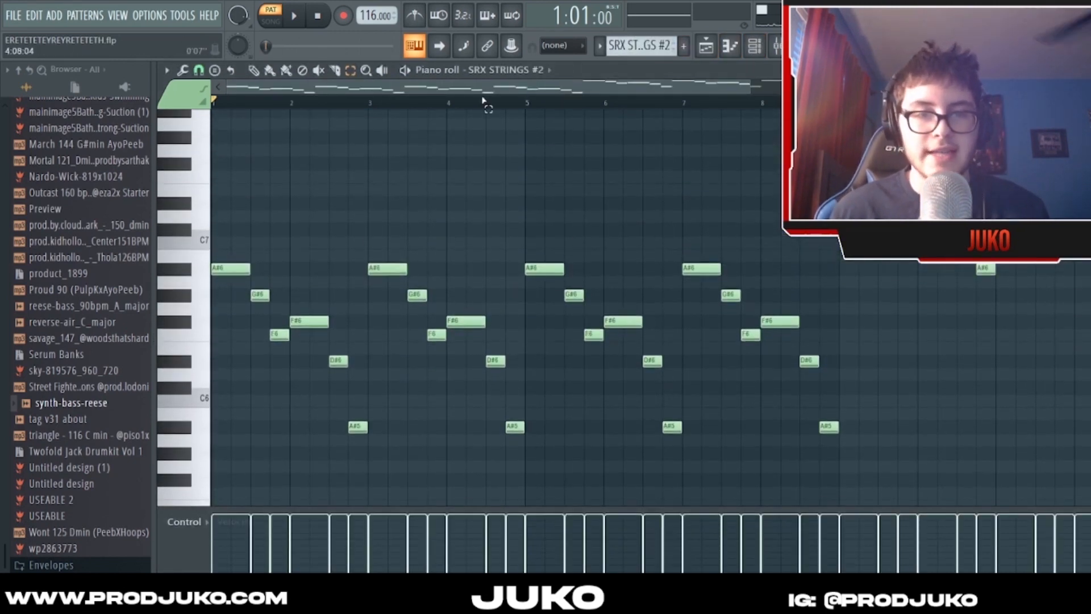
pyautogui.scroll(-2, 486, 91)
pyautogui.scroll(3, 540, 183)
pyautogui.moveTo(462, 88)
pyautogui.mouseDown()
pyautogui.moveTo(476, 89)
pyautogui.moveTo(461, 89)
pyautogui.mouseUp()
pyautogui.scroll(-2, 461, 89)
pyautogui.scroll(-3, 443, 143)
pyautogui.press('space')
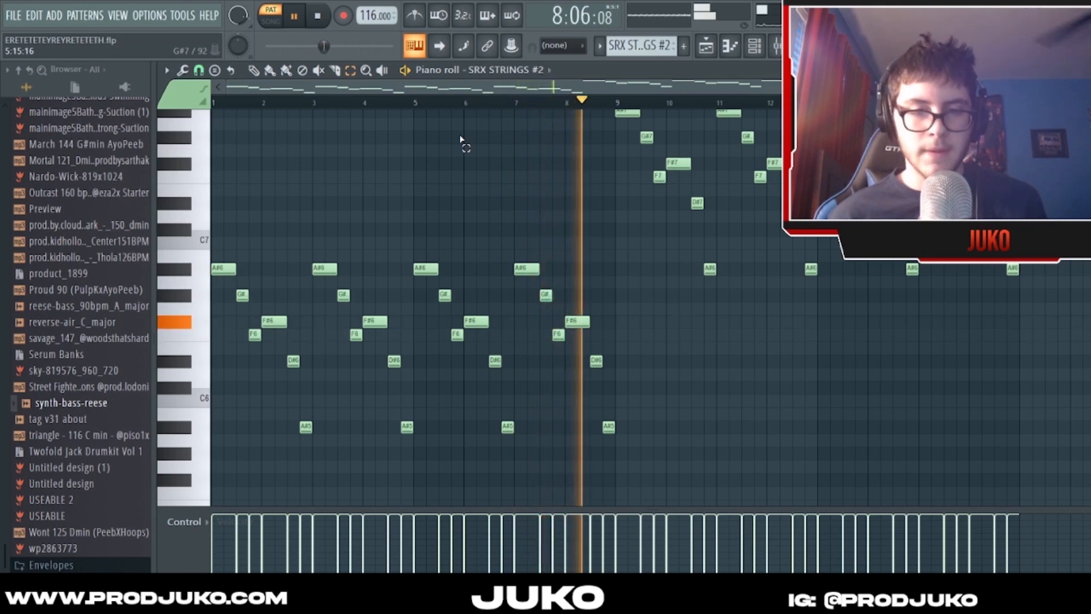
pyautogui.scroll(4, 487, 146)
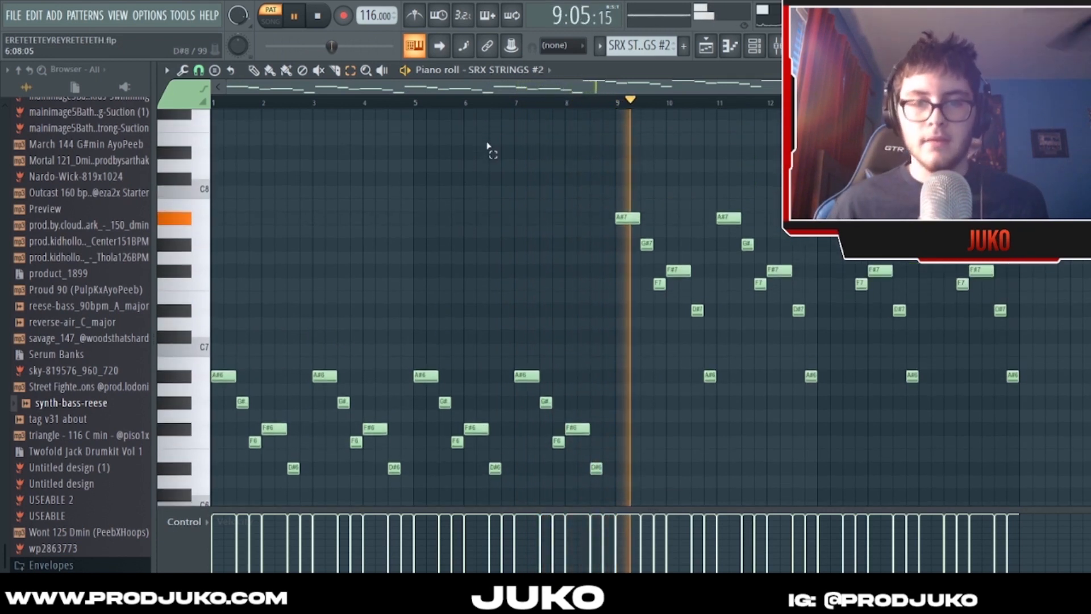
pyautogui.press('space')
# - Examine the SRX STRINGS #2 notes, comparing the first eight bars with the higher section starting at bar 9
pyautogui.moveTo(504, 86); pyautogui.dragTo(493, 102)
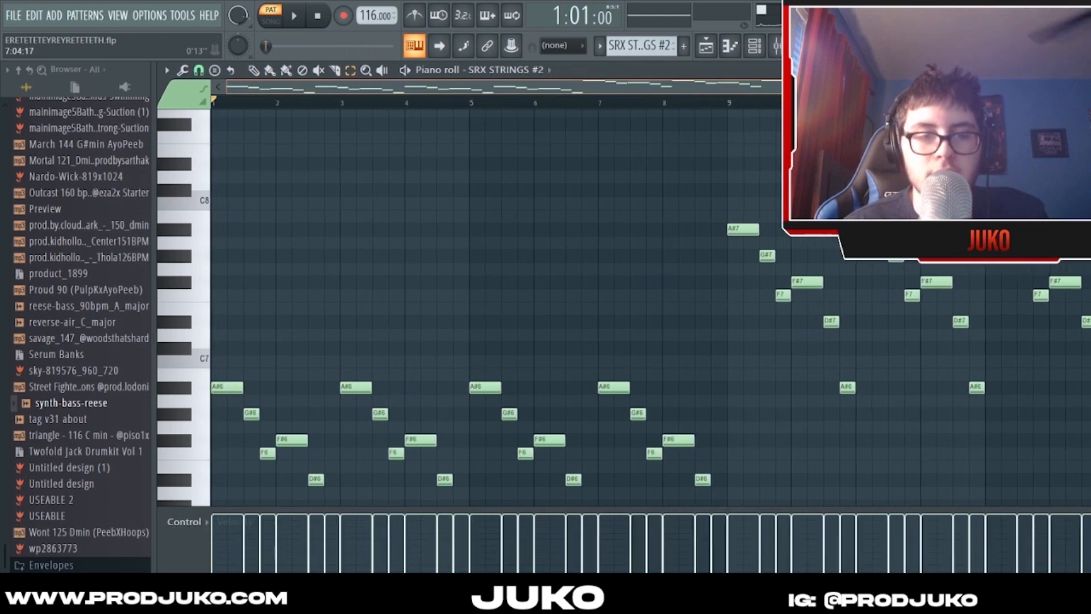
pyautogui.scroll(-4, 624, 165)
pyautogui.scroll(2, 285, 89)
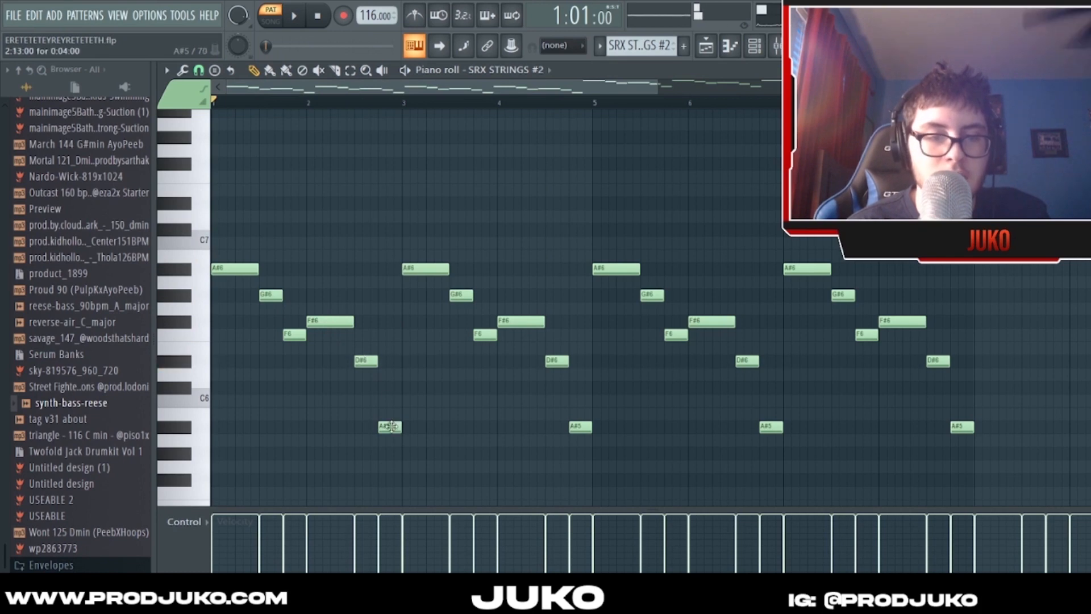
pyautogui.scroll(1, 401, 326)
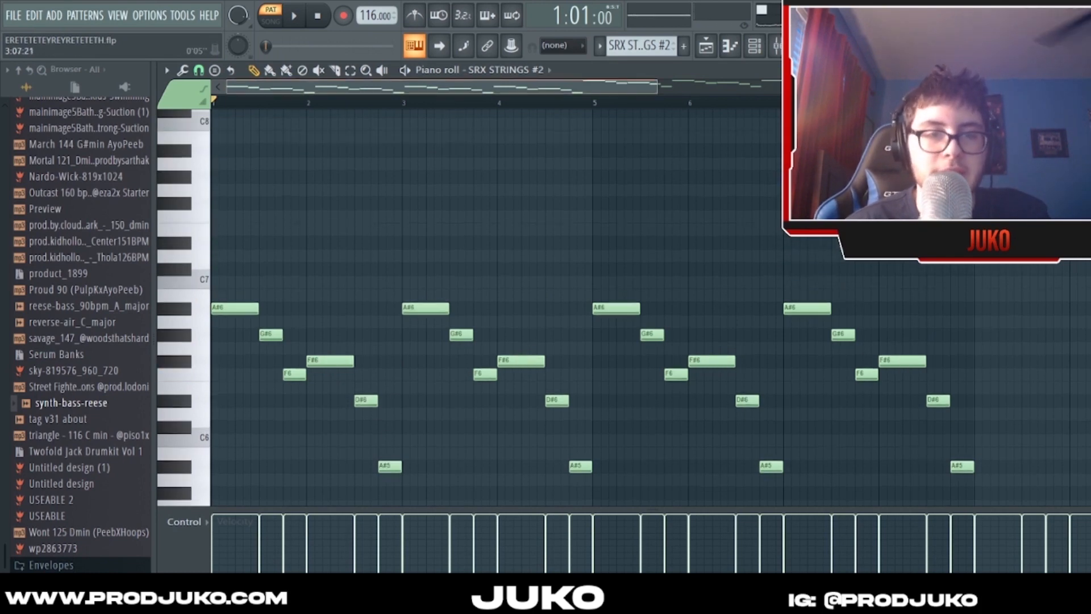
pyautogui.scroll(-1, 401, 325)
pyautogui.scroll(-2, 545, 88)
pyautogui.scroll(1, 601, 163)
pyautogui.scroll(-1, 579, 91)
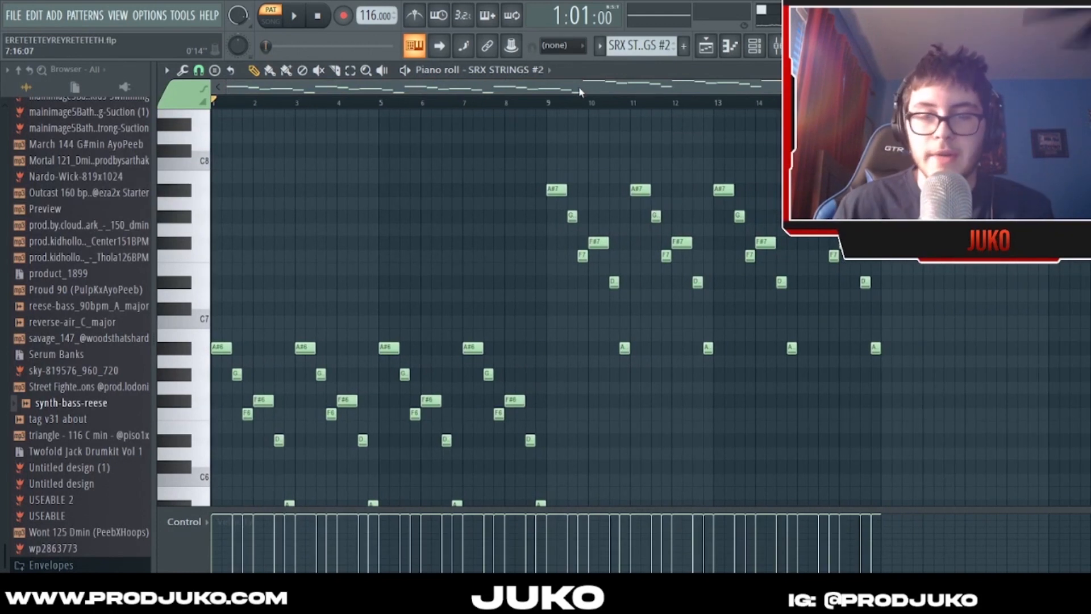
pyautogui.scroll(-1, 596, 90)
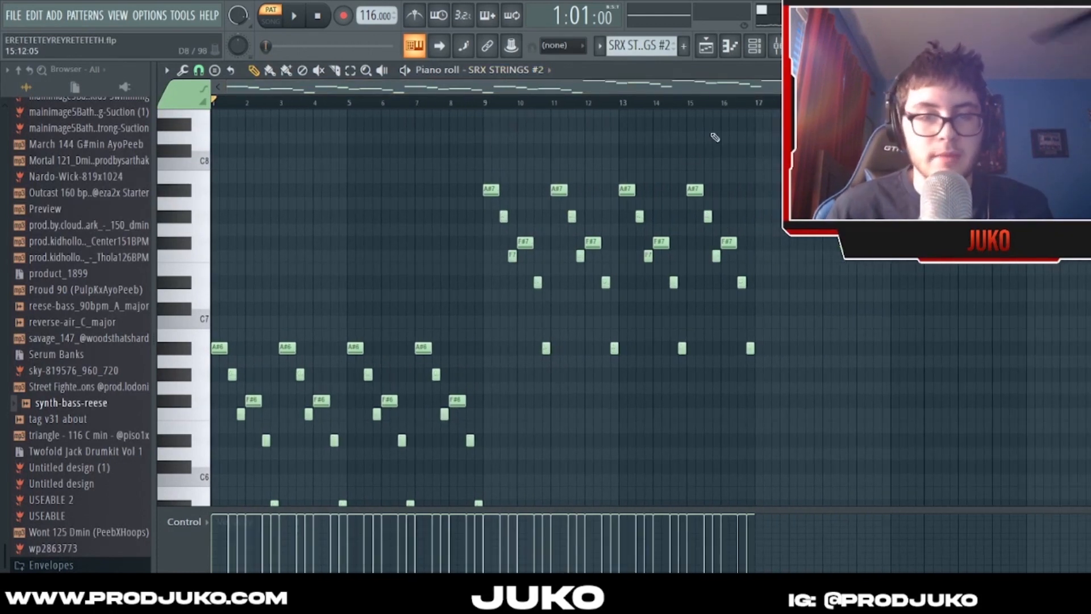
# - Show the Fast Section patch in the SRX STRINGS #2 plugin window, and return to the channel rack
pyautogui.click(514, 69)
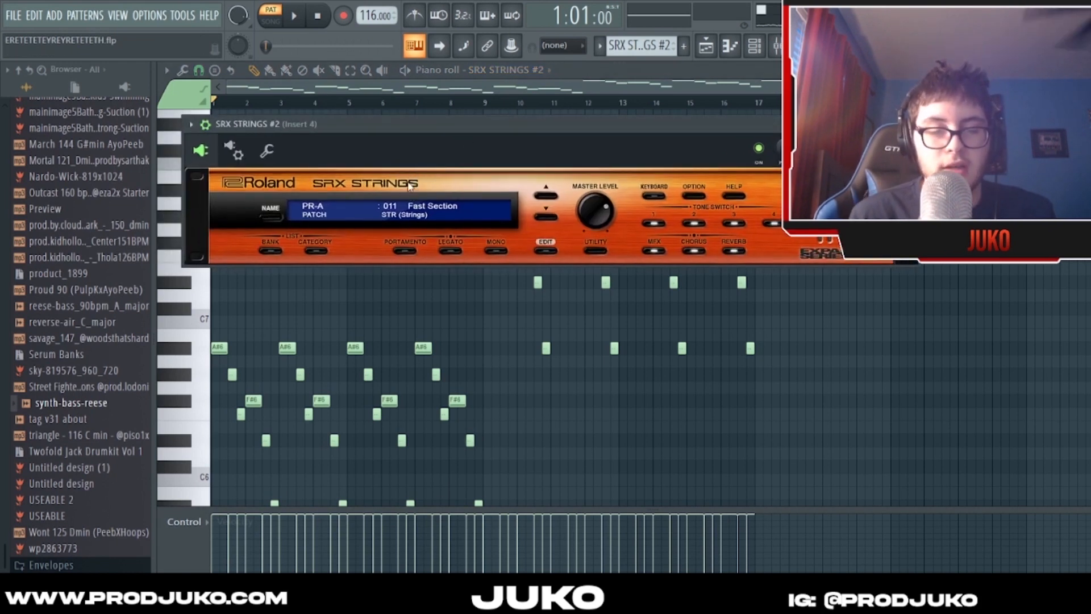
pyautogui.moveTo(407, 134); pyautogui.dragTo(416, 130)
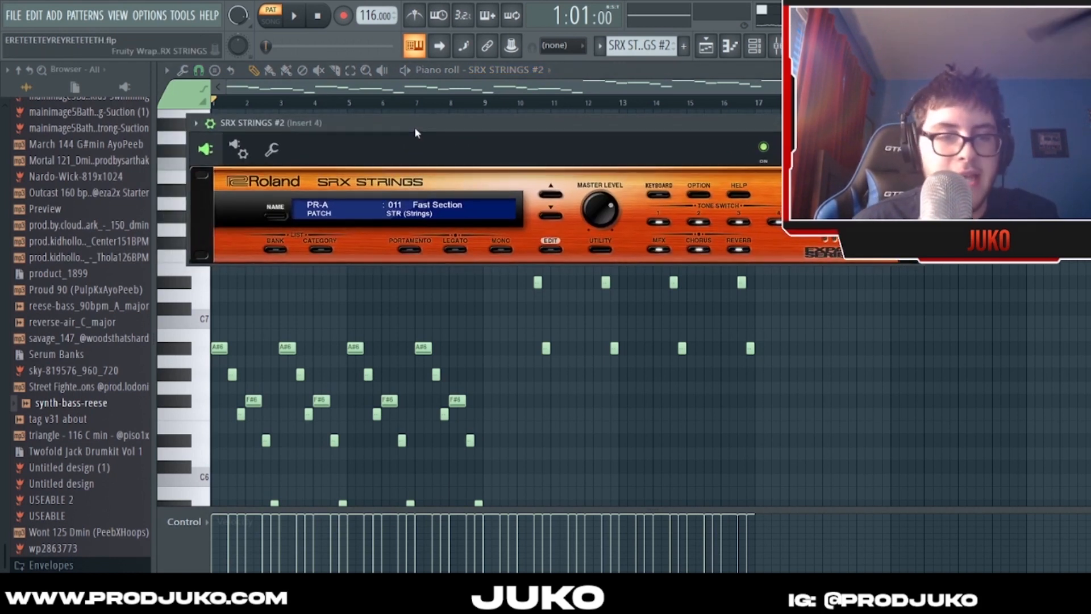
pyautogui.click(467, 297)
pyautogui.rightClick(467, 297)
pyautogui.click(754, 47)
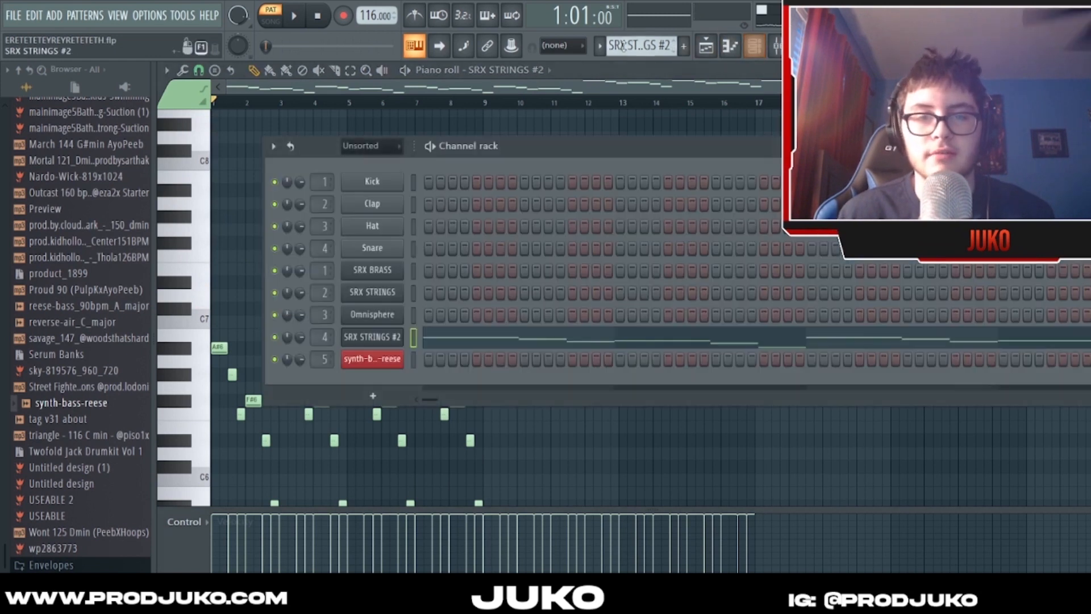
# - Open the Bass (Synth) pattern of the synth-bass-reese channel in the piano roll and examine its notes
pyautogui.scroll(-2, 623, 46)
pyautogui.scroll(1, 623, 45)
pyautogui.click(504, 362)
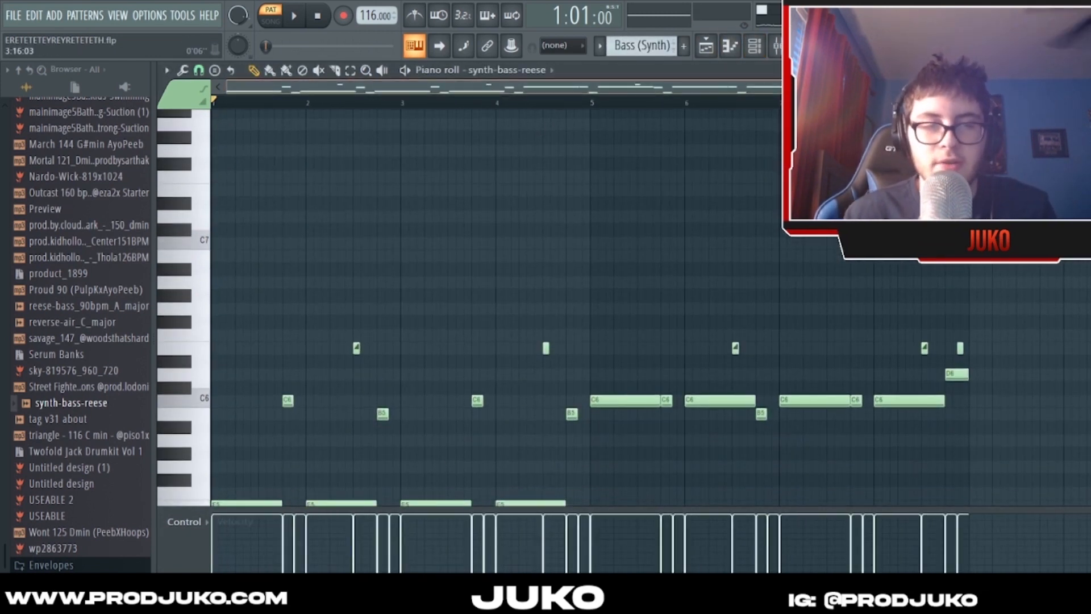
pyautogui.moveTo(913, 87); pyautogui.dragTo(922, 87)
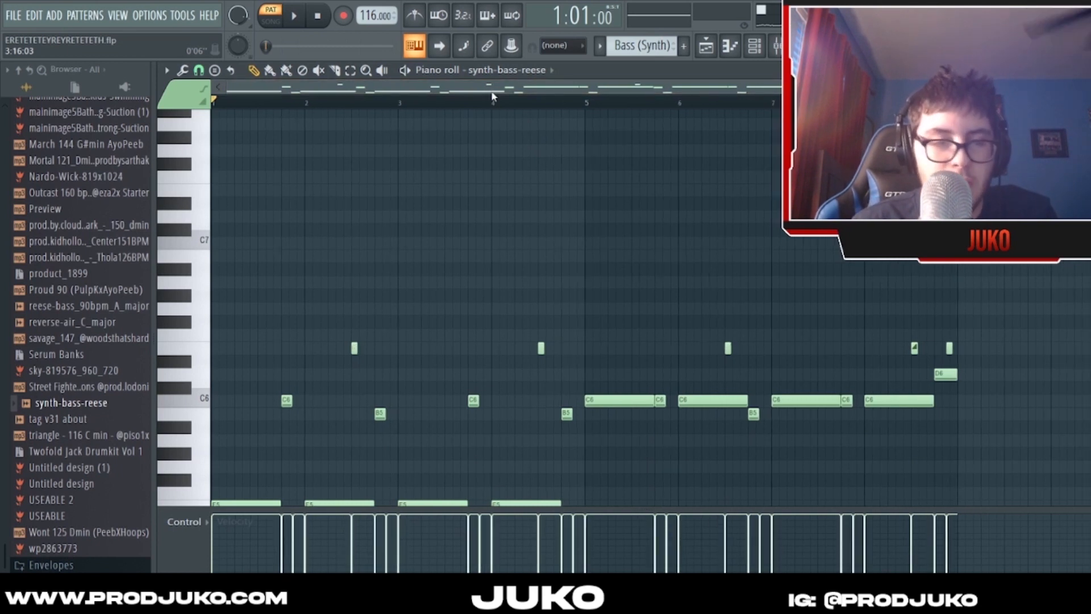
pyautogui.scroll(1, 496, 88)
pyautogui.scroll(-2, 510, 149)
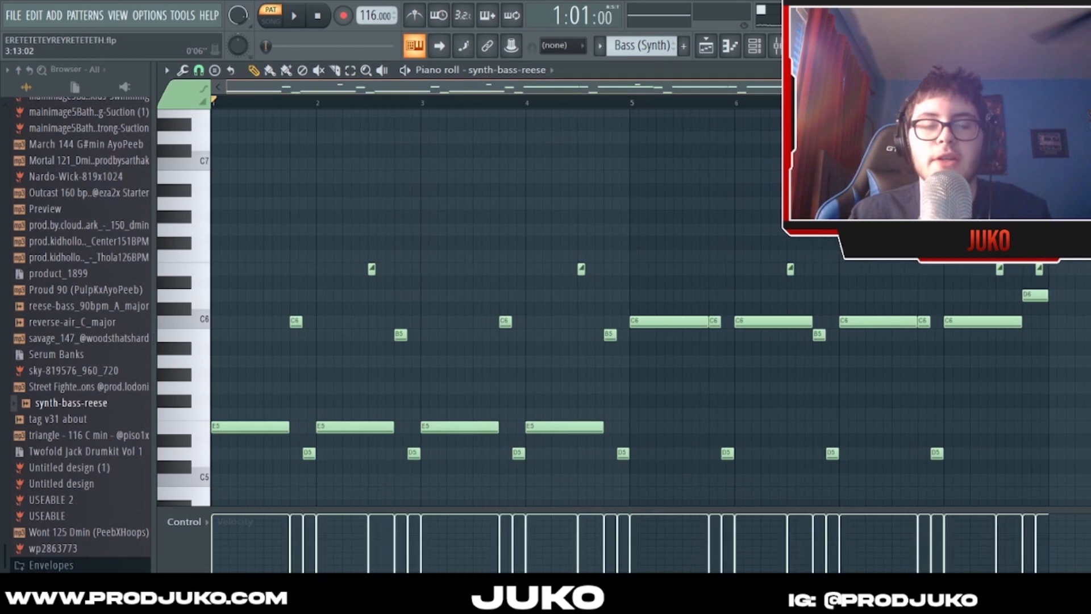
pyautogui.scroll(1, 489, 87)
pyautogui.scroll(-1, 540, 158)
# - Play the Bass (Synth) pattern through bar 8 while following its notes, and stop playback
pyautogui.press('space')
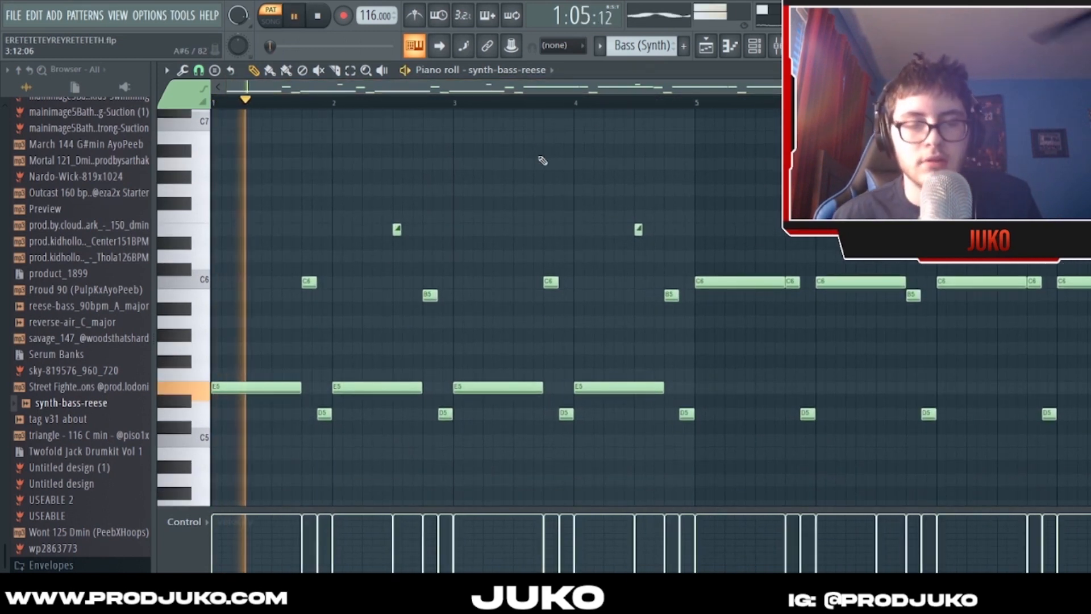
pyautogui.scroll(1, 552, 108)
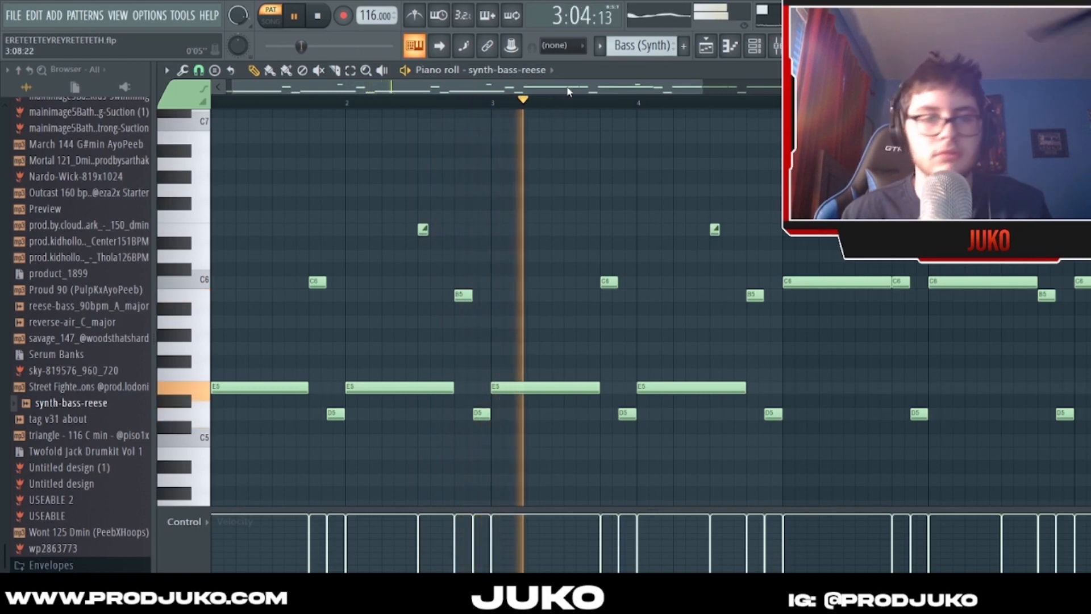
pyautogui.scroll(-1, 573, 91)
pyautogui.scroll(-1, 572, 90)
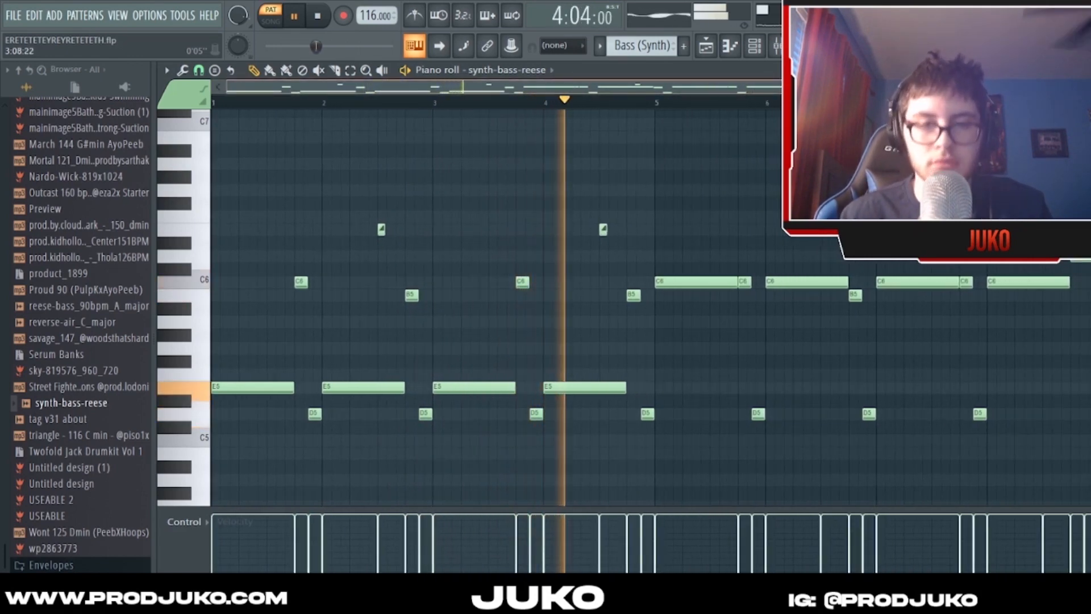
pyautogui.scroll(-1, 572, 91)
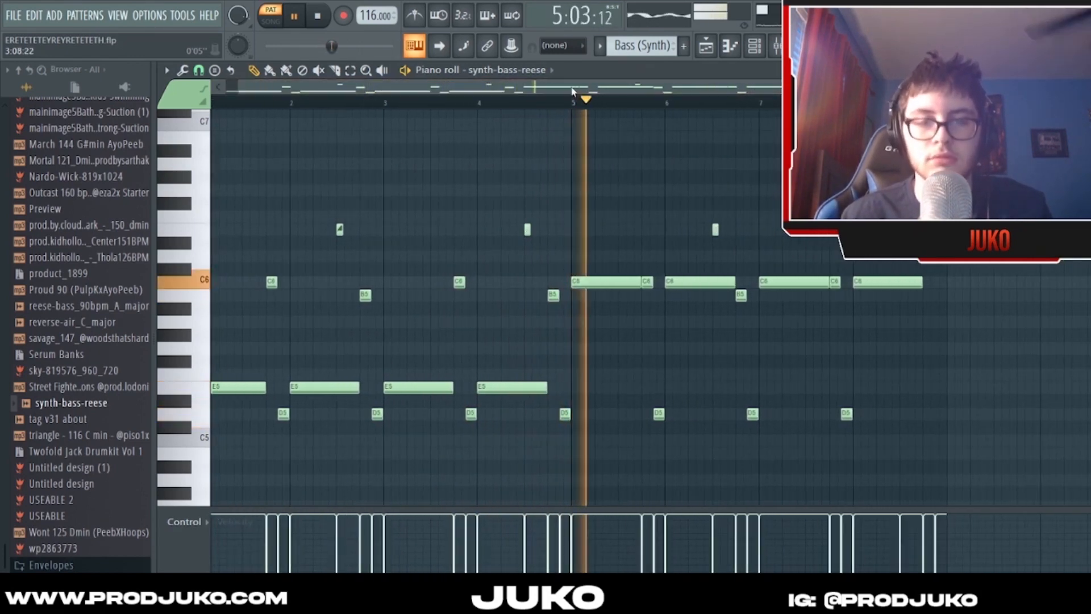
pyautogui.scroll(2, 602, 228)
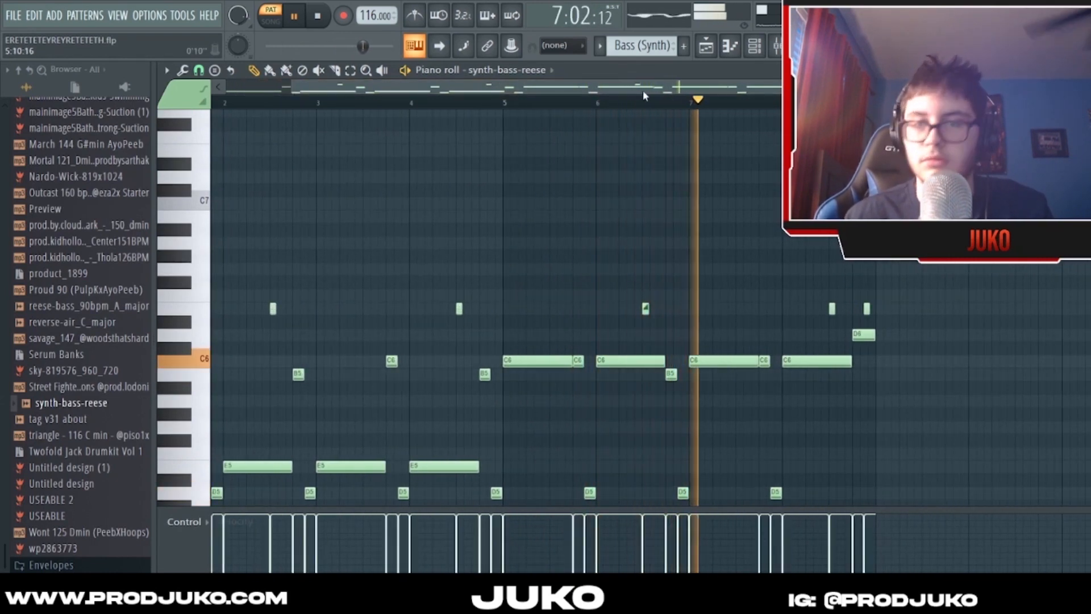
pyautogui.scroll(2, 643, 90)
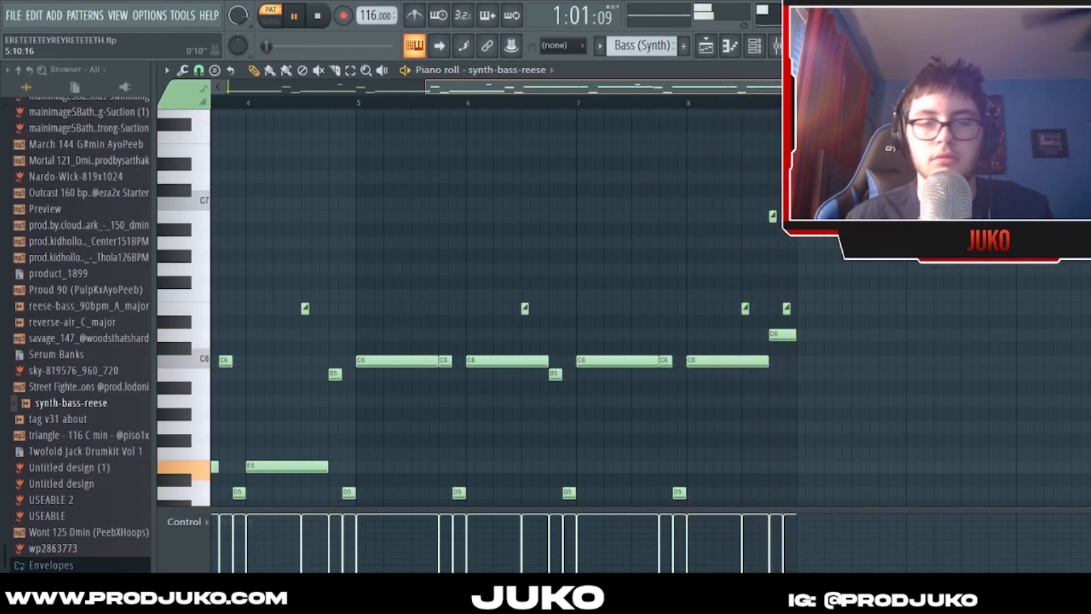
pyautogui.press('space')
# - Examine the slide notes above the long E5 bass note in bar 2 of the Bass (Synth) pattern
pyautogui.scroll(3, 688, 107)
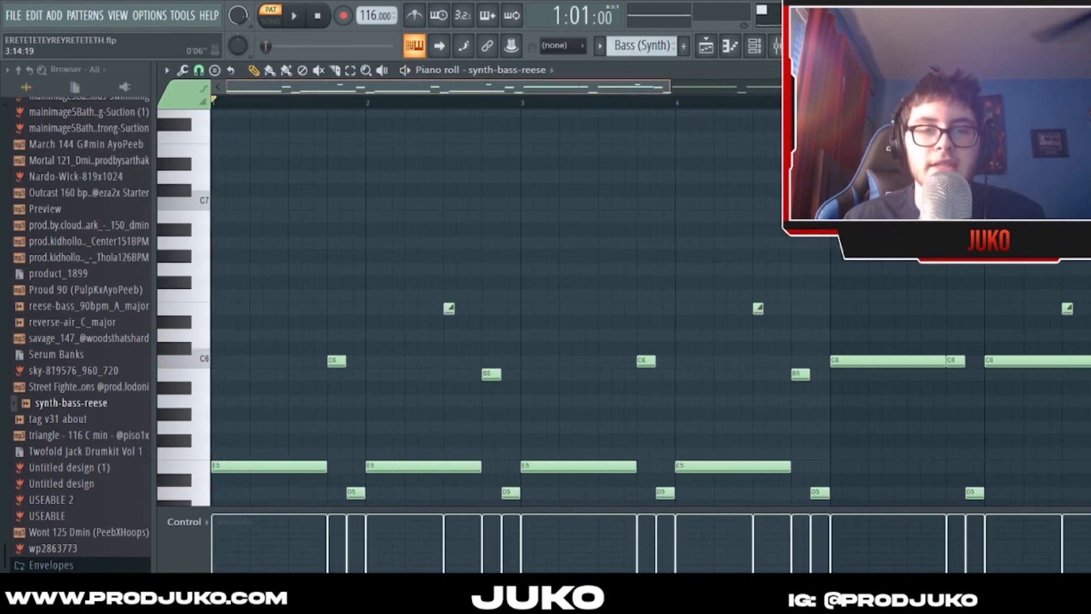
pyautogui.scroll(-3, 648, 148)
pyautogui.scroll(-1, 665, 159)
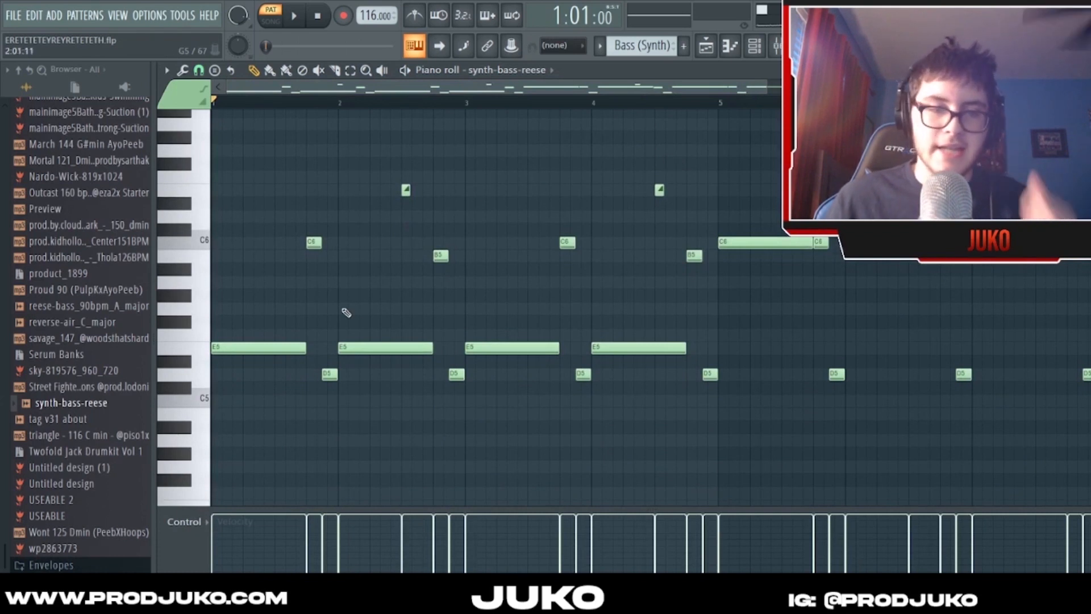
pyautogui.scroll(2, 421, 91)
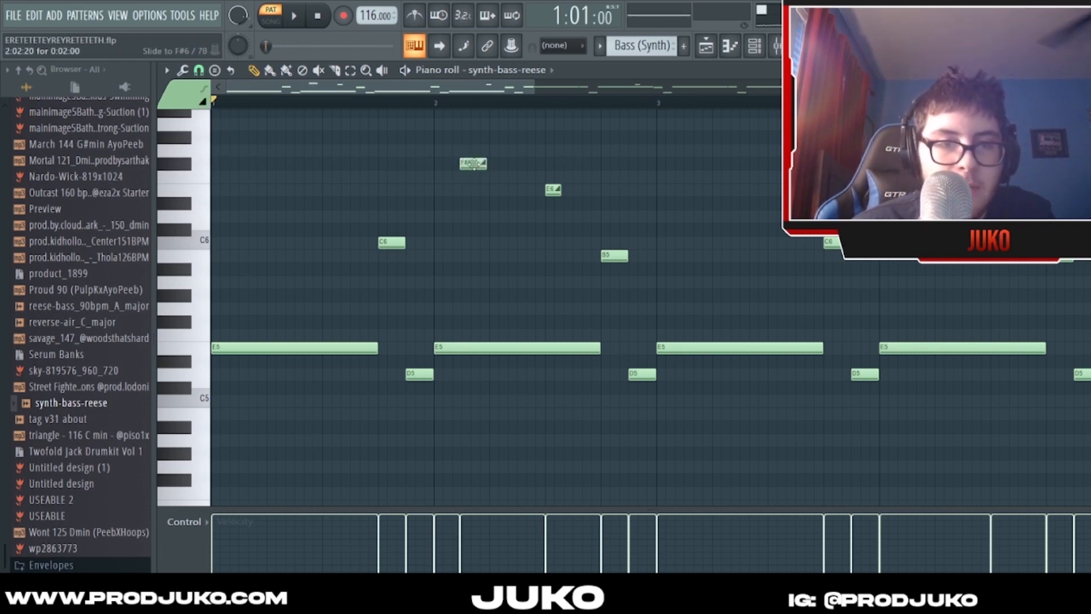
pyautogui.scroll(2, 464, 88)
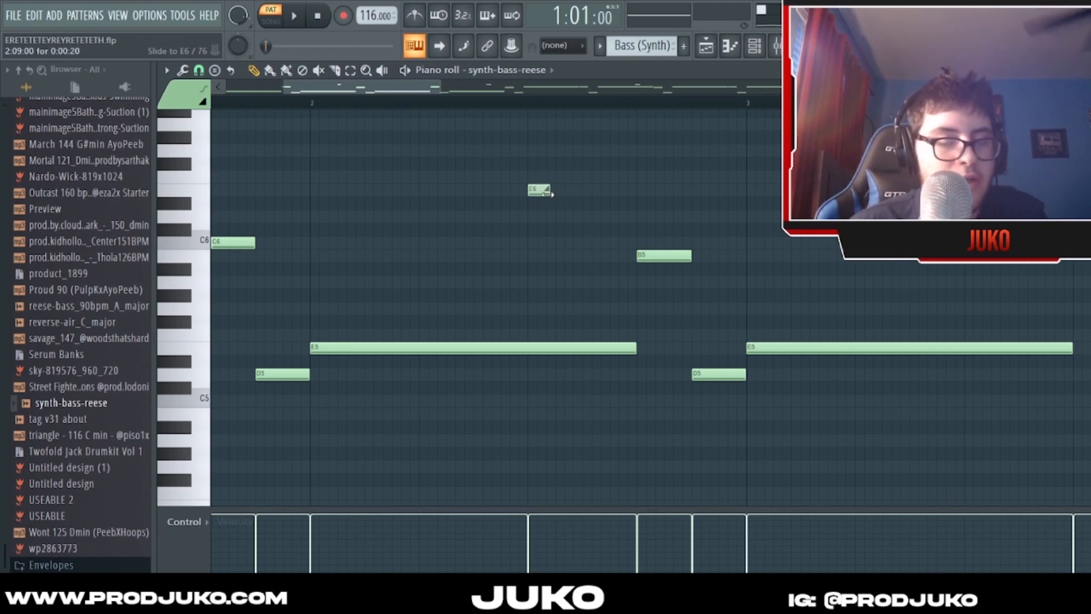
pyautogui.scroll(-4, 460, 89)
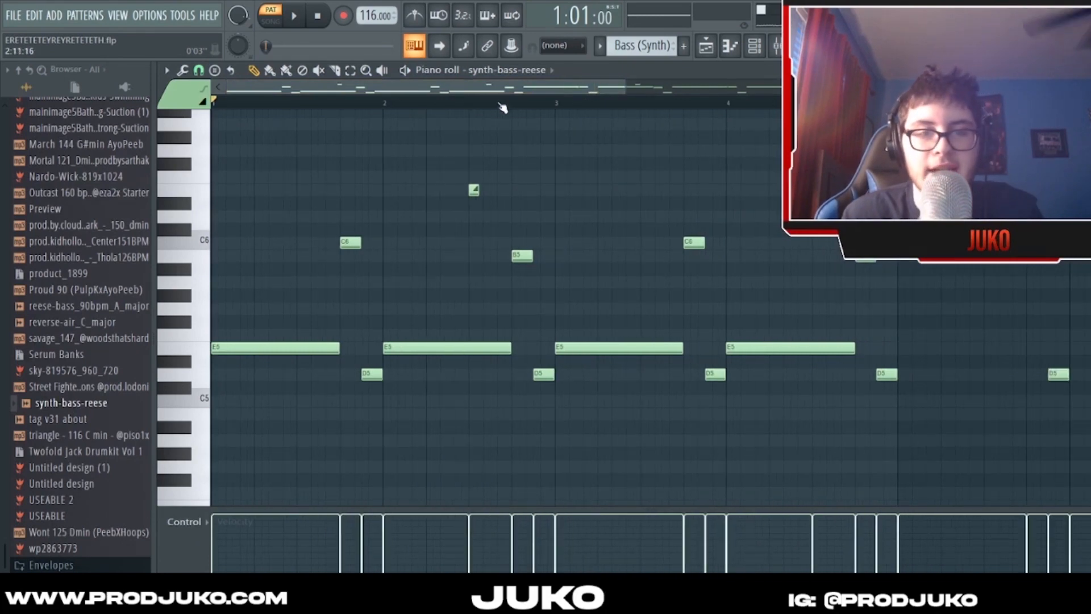
pyautogui.scroll(-3, 461, 89)
# - Open the playlist and unmute the SRX STRINGS, Omnisphere, SRX STRINGS #2 and Bass (Synth) tracks
pyautogui.press('Escape')
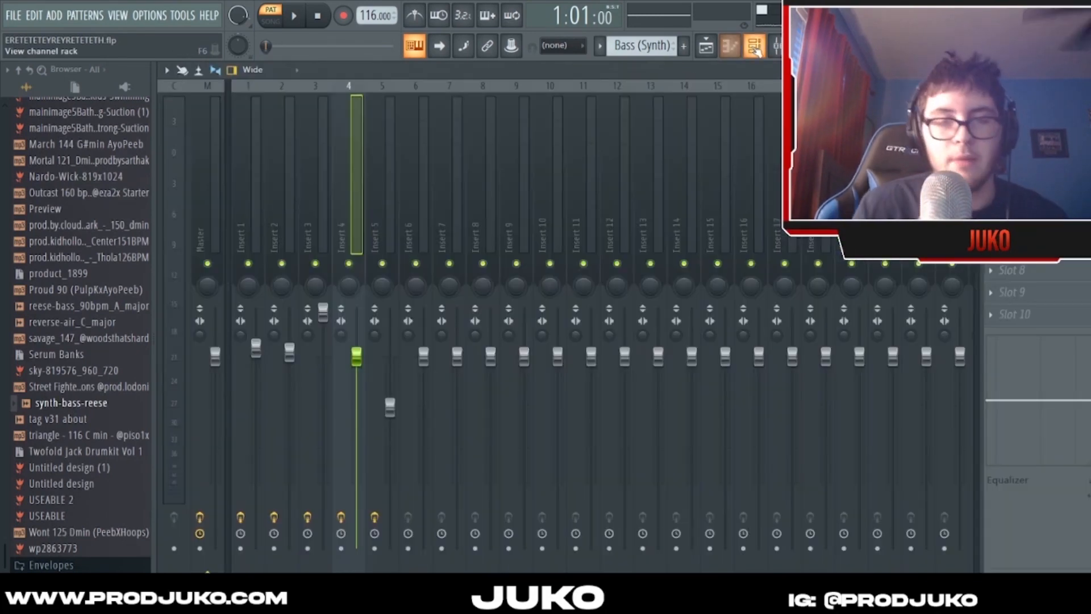
pyautogui.click(754, 48)
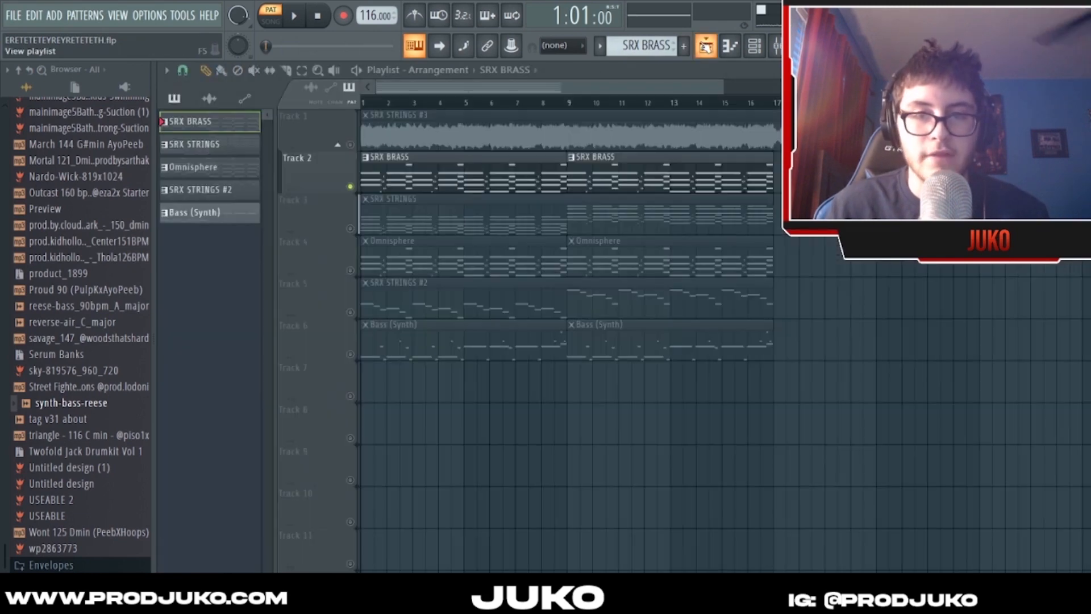
pyautogui.click(706, 45)
pyautogui.click(351, 228)
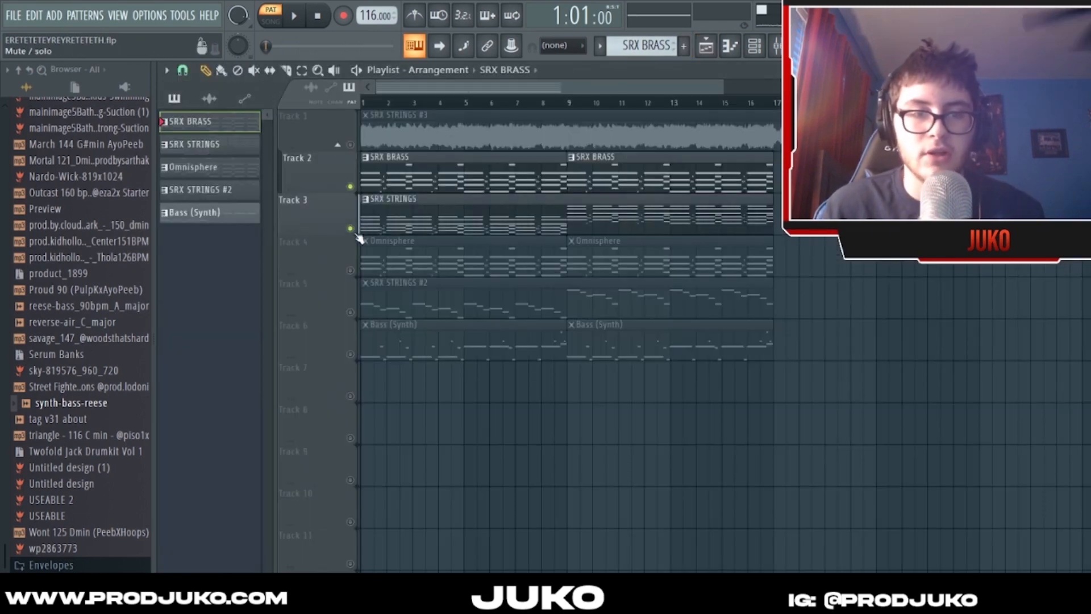
pyautogui.click(350, 270)
pyautogui.click(350, 312)
pyautogui.click(350, 354)
pyautogui.scroll(-2, 466, 86)
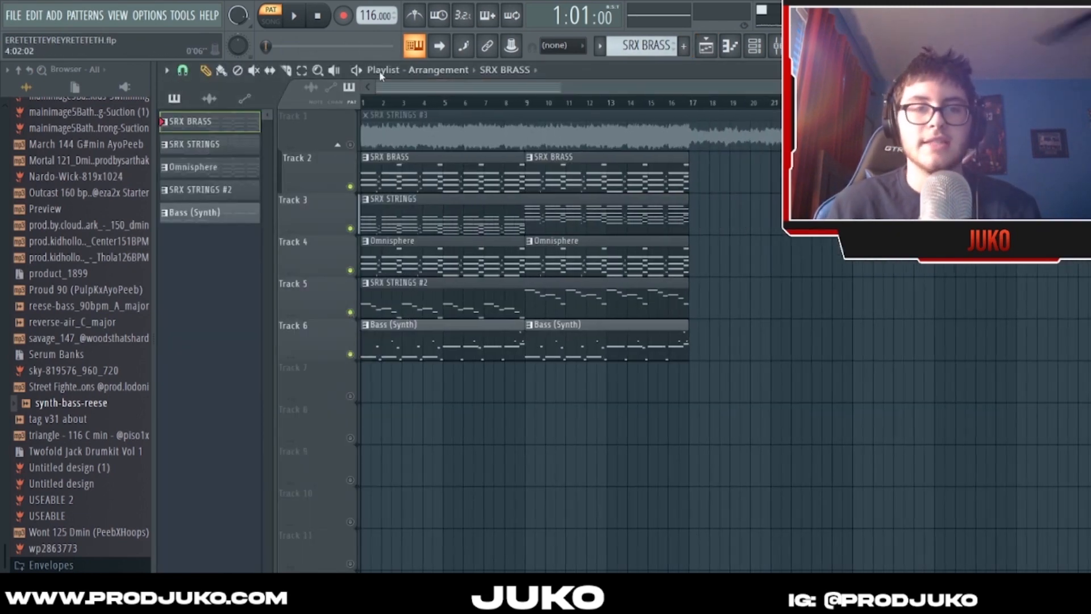
# - Switch playback to song mode, play the layered arrangement into bar 11 and stop playback
pyautogui.click(270, 24)
pyautogui.scroll(-3, 462, 86)
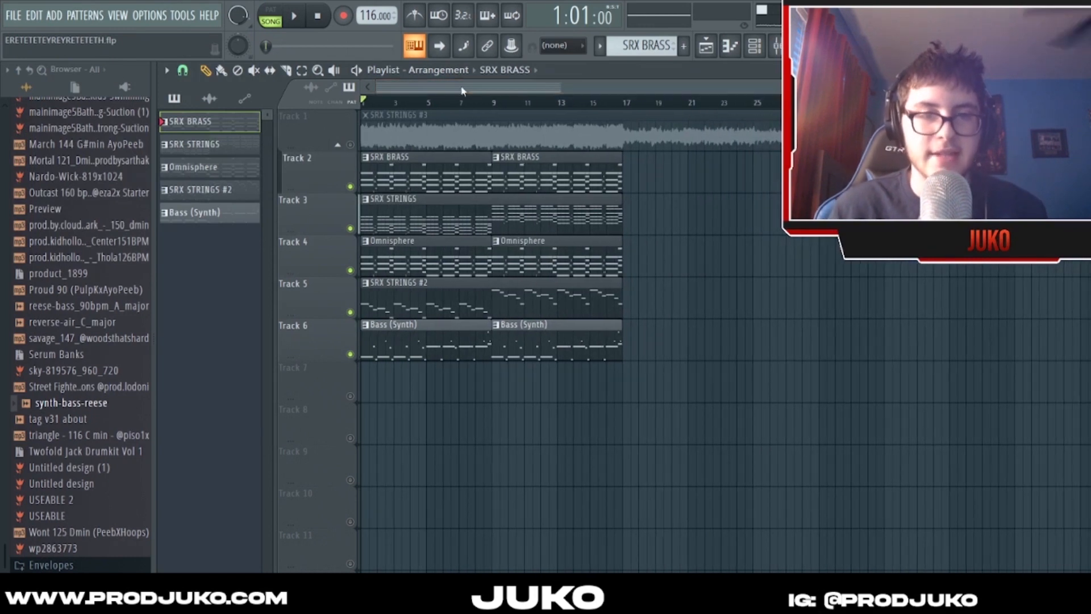
pyautogui.scroll(-1, 462, 87)
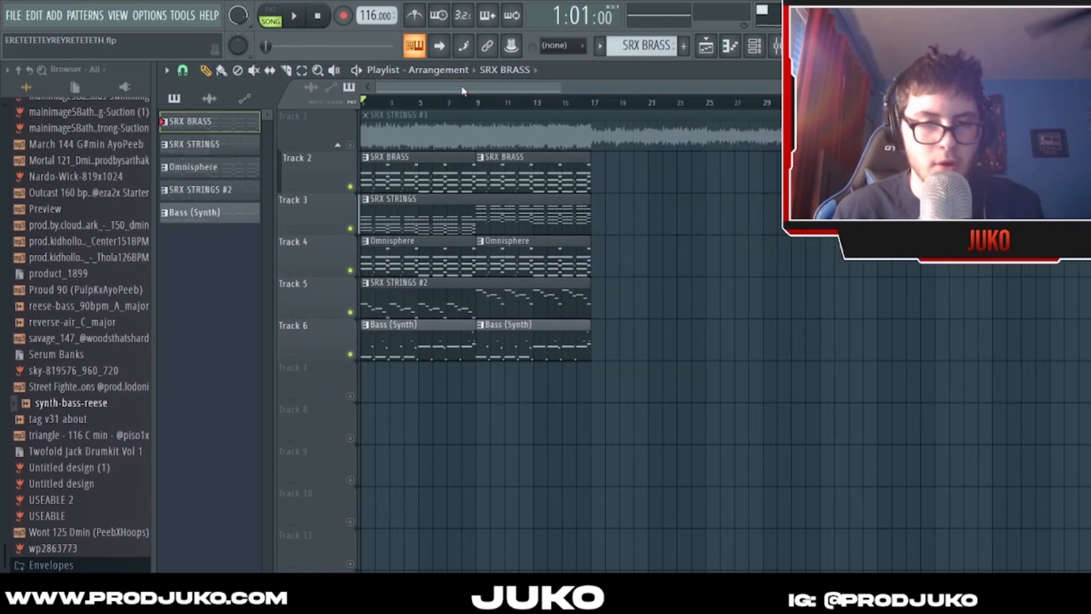
pyautogui.scroll(-2, 462, 86)
pyautogui.press('space')
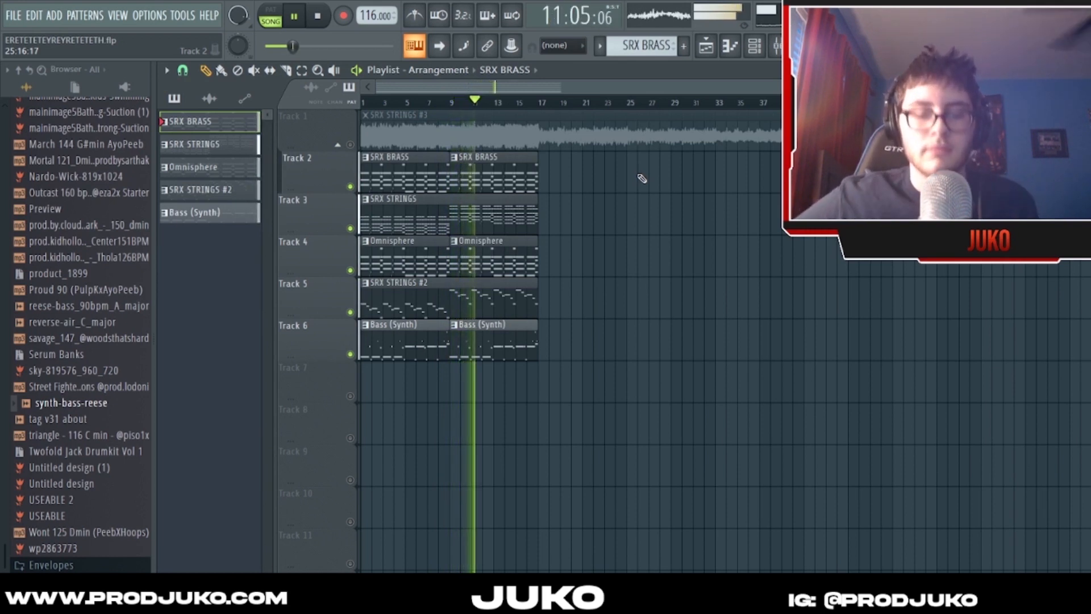
pyautogui.press('space')
pyautogui.scroll(3, 557, 90)
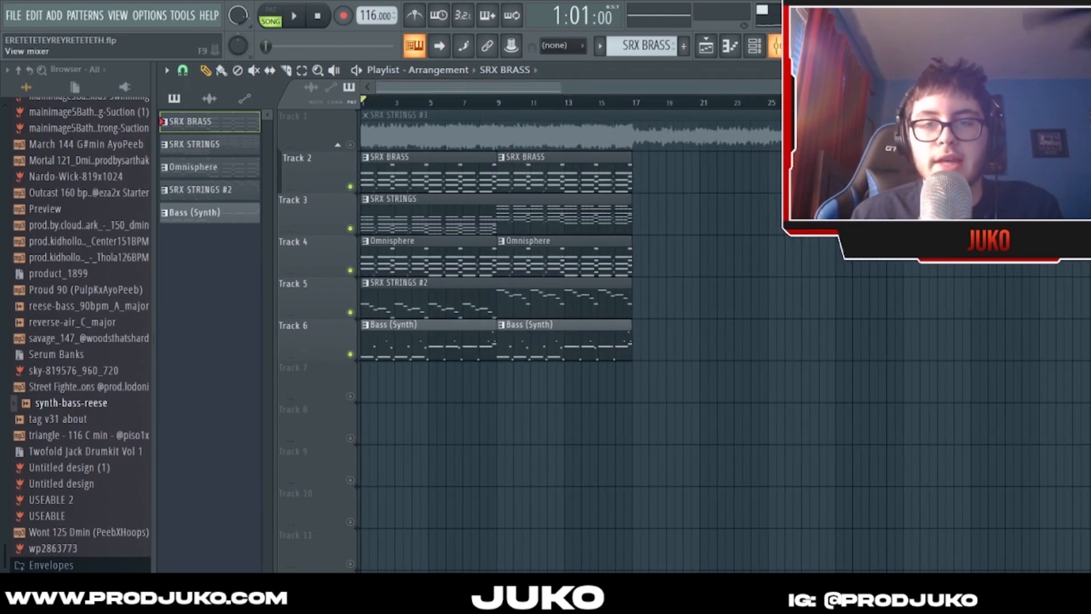
# - Open the mixer, select Insert 1, and play the SRX BRASS pattern in pattern mode
pyautogui.press('F9')
pyautogui.click(257, 239)
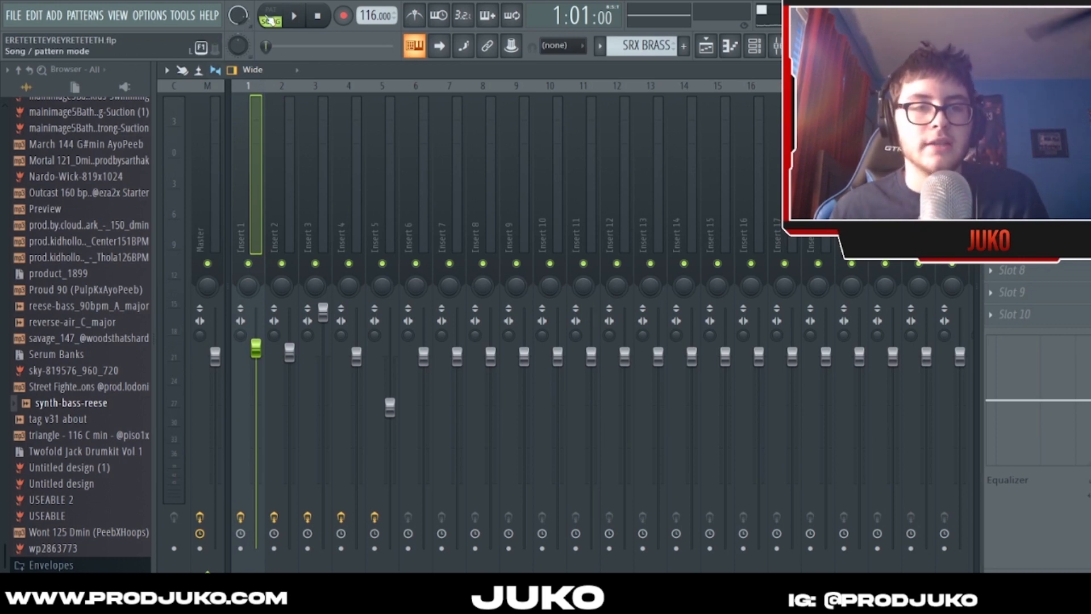
pyautogui.press('space')
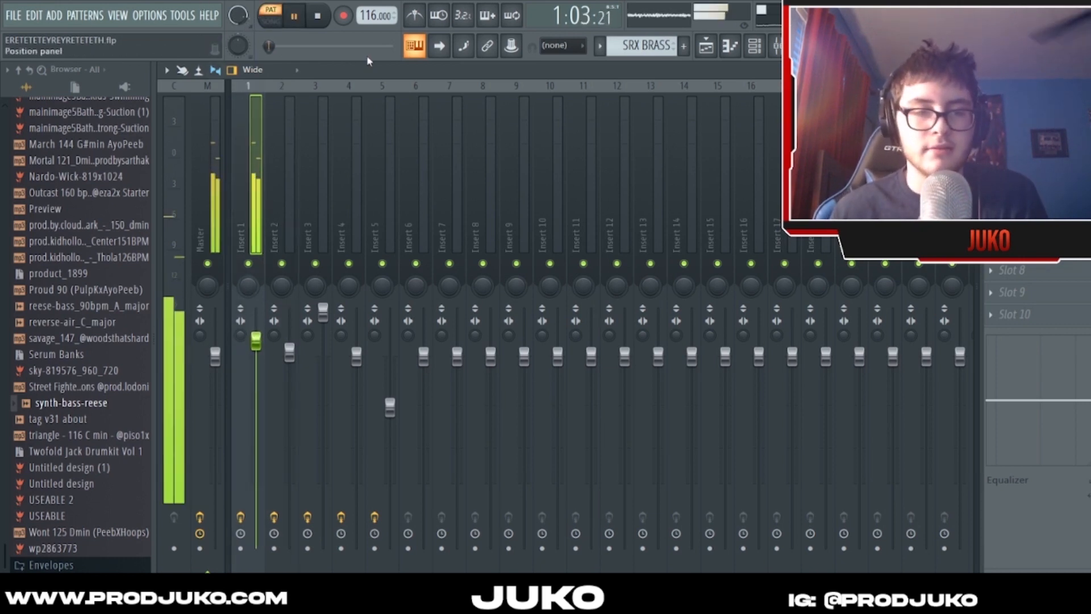
# - Examine the Parametric EQ 2 curve on Insert 1 while the brass plays, and check the insert's Reeverb 2 wet level
pyautogui.click(1014, 114)
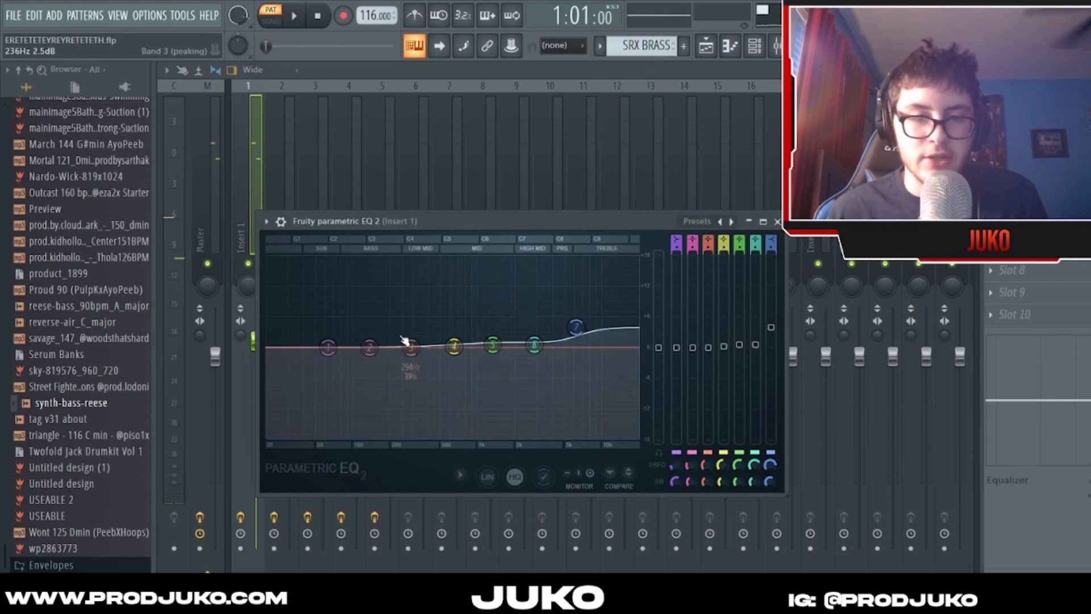
pyautogui.press('space')
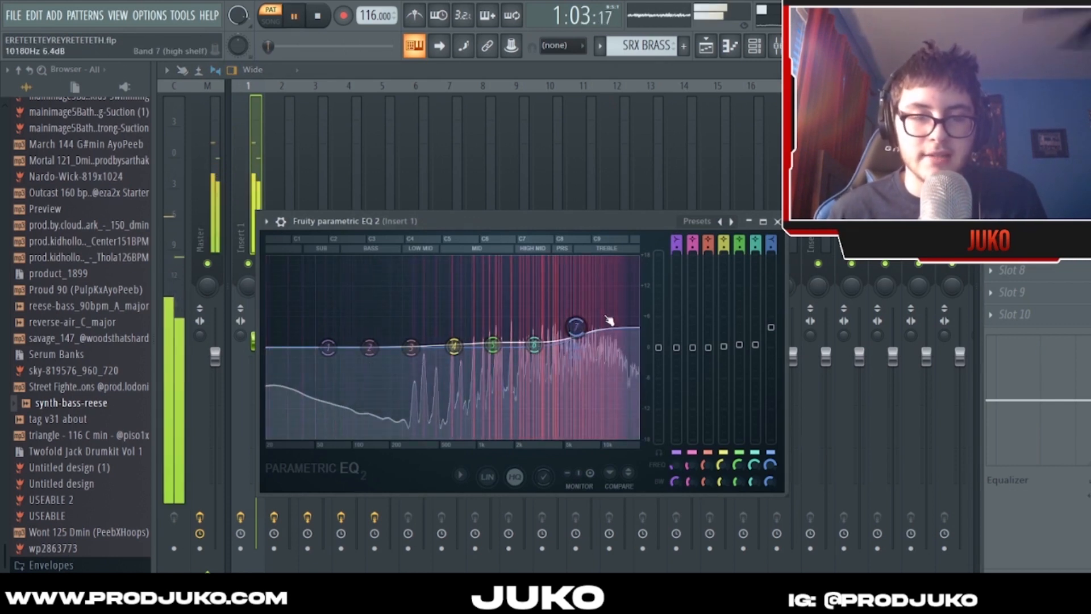
pyautogui.press('space')
pyautogui.click(1014, 115)
pyautogui.click(1014, 137)
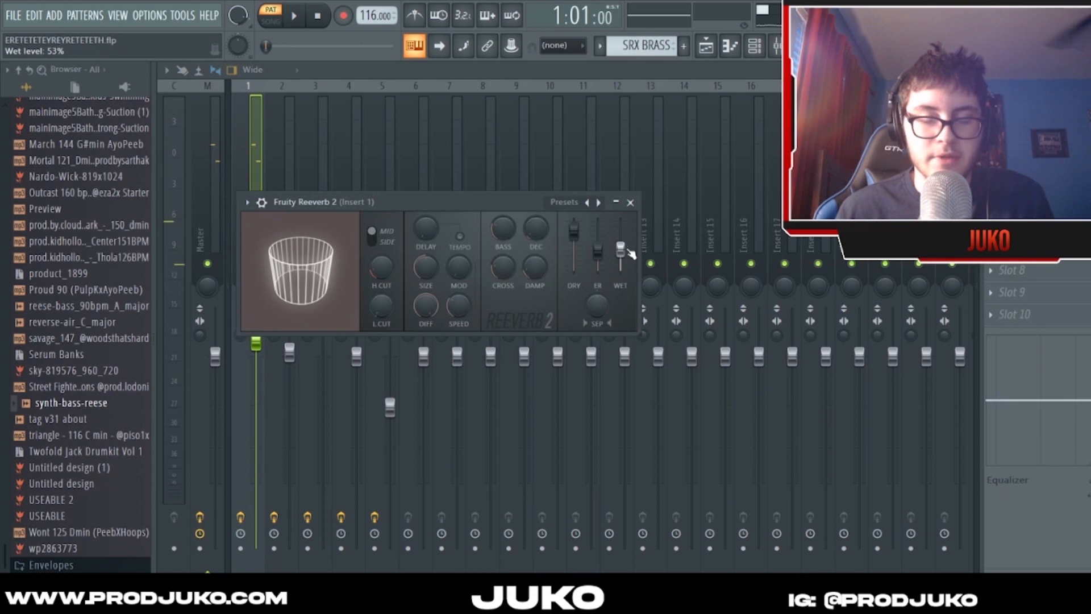
pyautogui.click(629, 202)
# - Play the SRX STRINGS pattern through Insert 2 and examine the insert's Parametric EQ 2 and Reeverb 2 settings
pyautogui.click(288, 200)
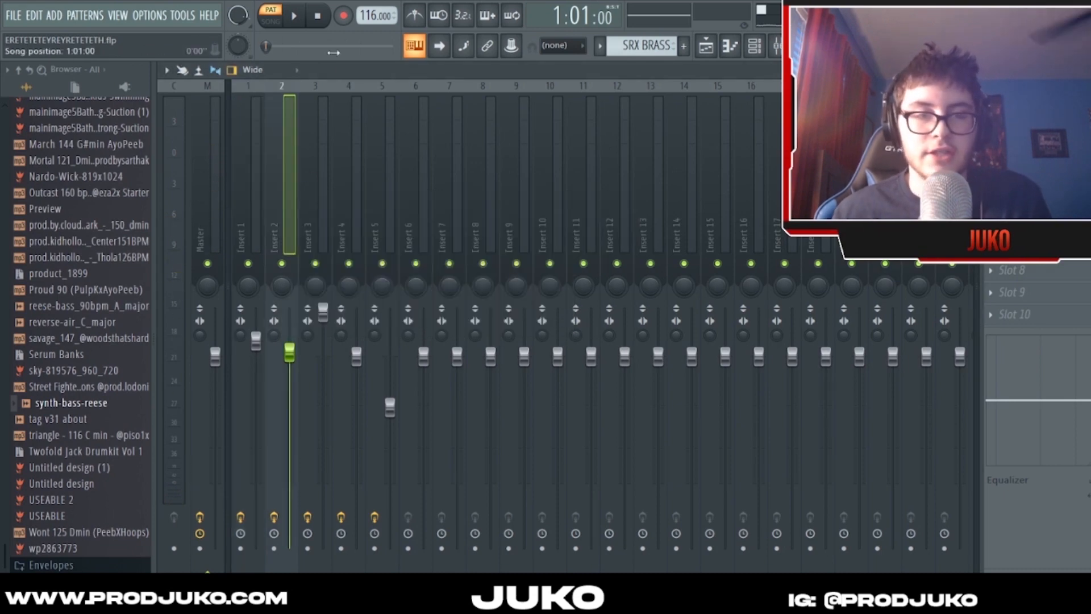
pyautogui.press('space')
pyautogui.click(755, 45)
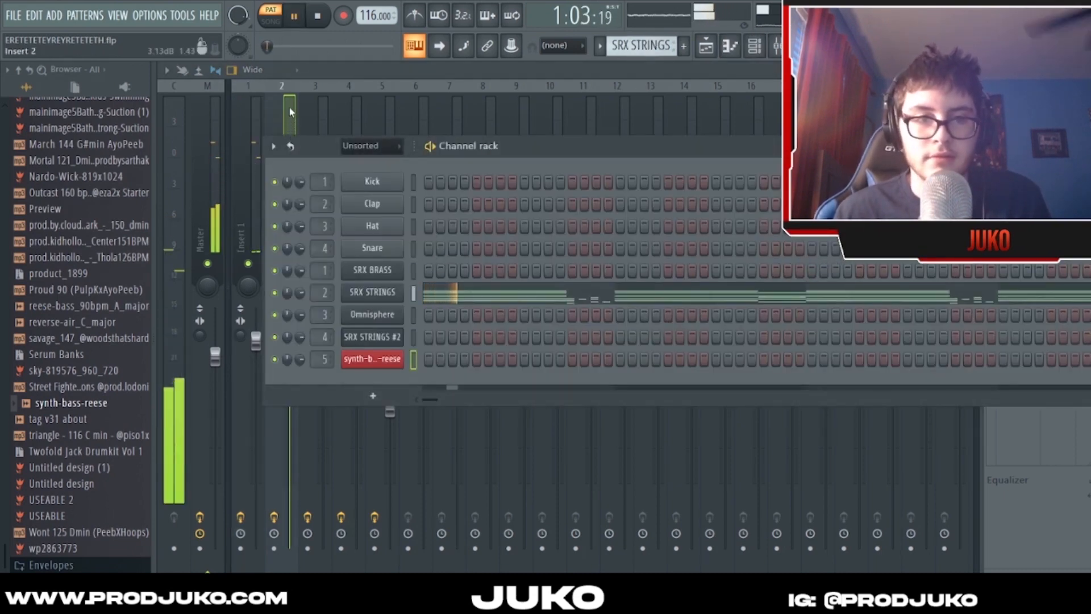
pyautogui.click(290, 112)
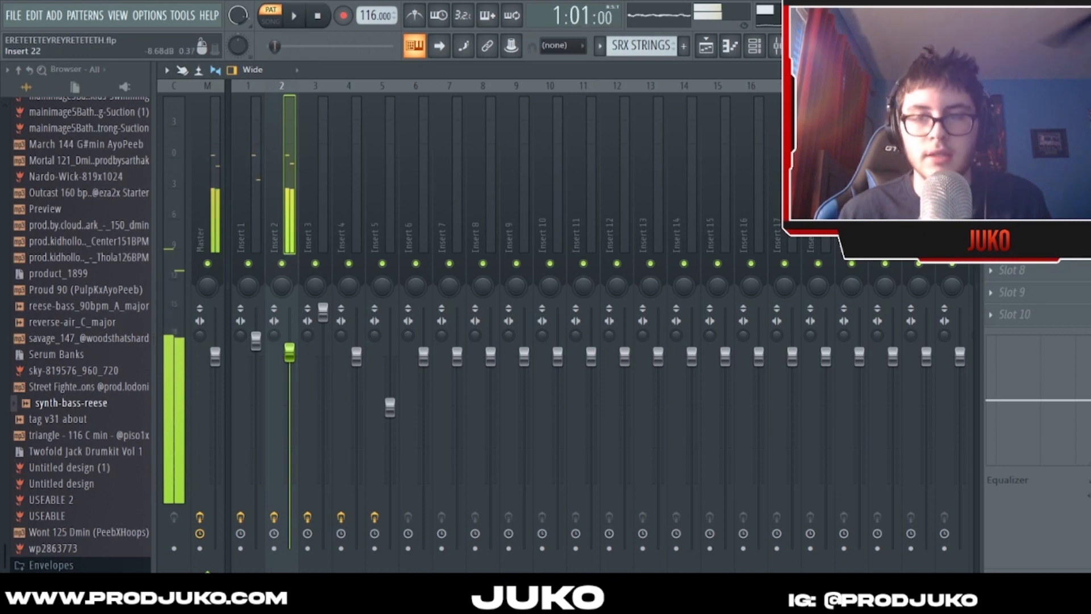
pyautogui.click(1023, 114)
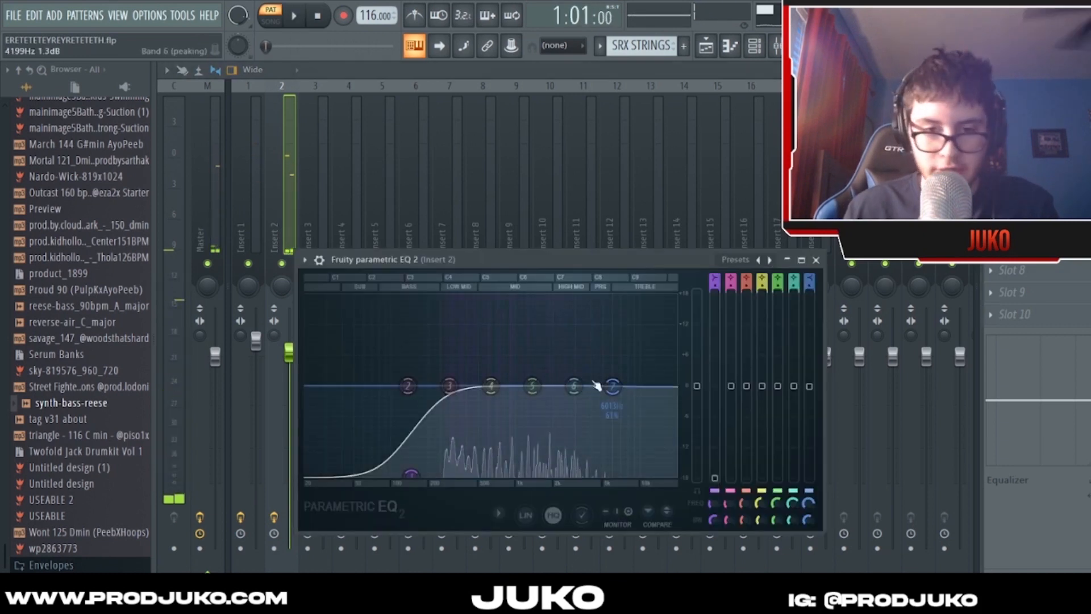
pyautogui.click(816, 261)
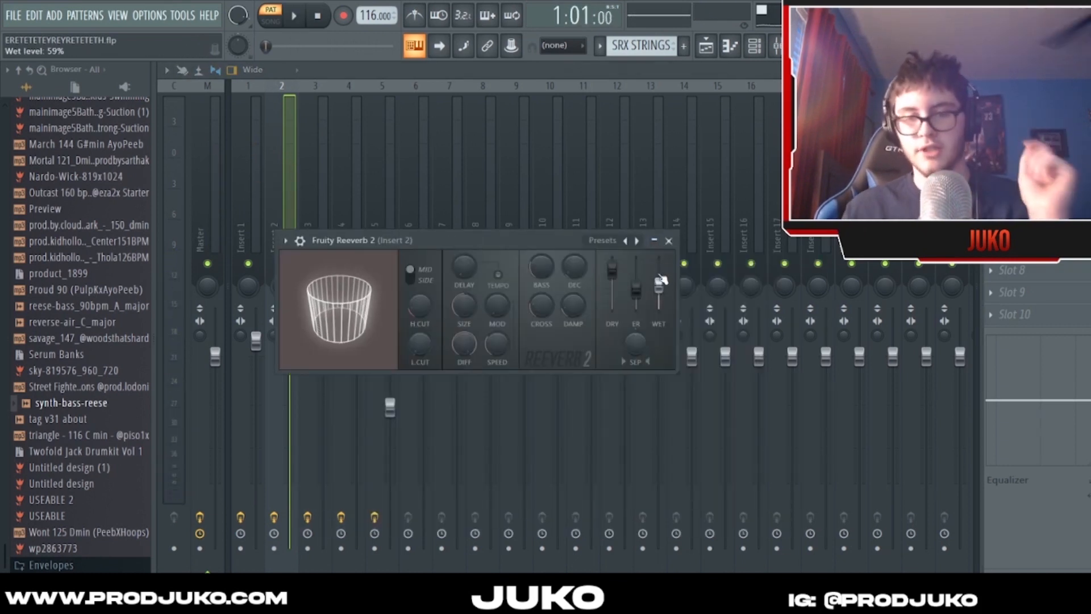
pyautogui.click(668, 240)
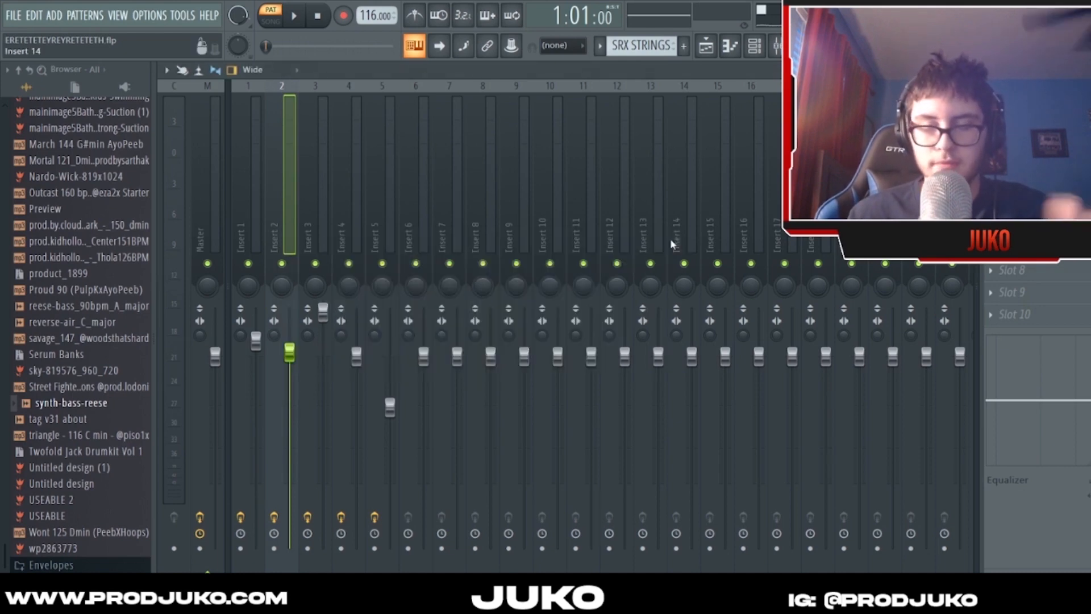
# - Switch to the Omnisphere pattern, select Insert 3, play the pattern briefly and stop playback
pyautogui.click(756, 46)
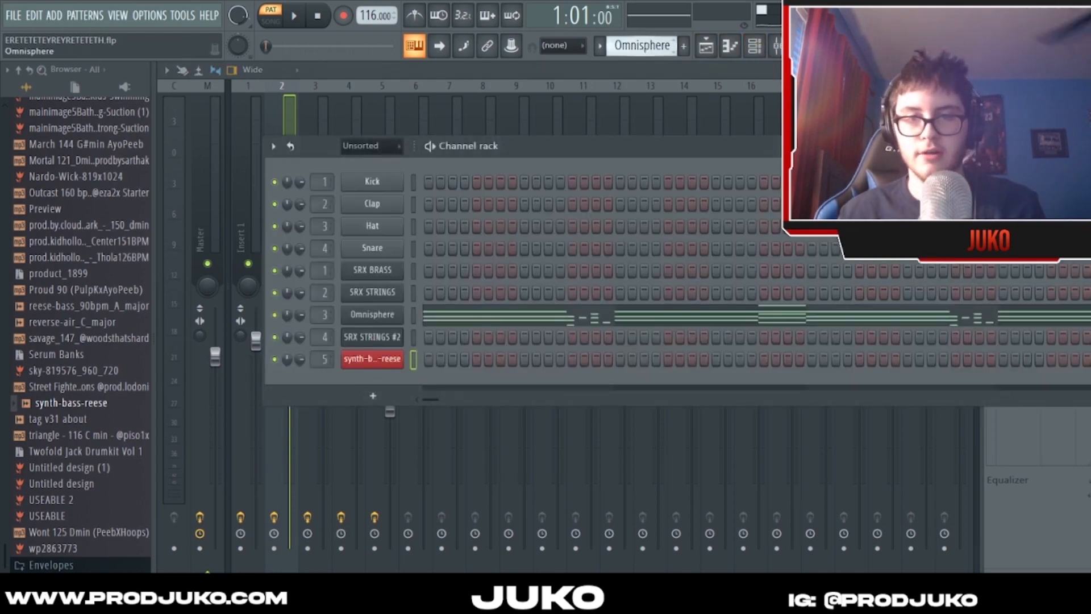
pyautogui.click(313, 106)
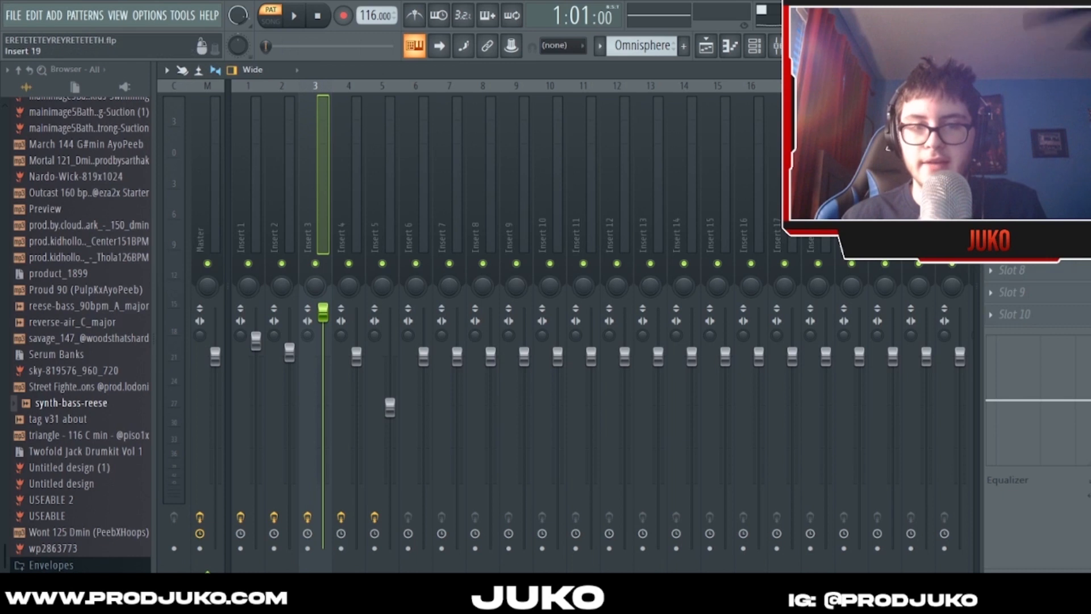
pyautogui.press('space')
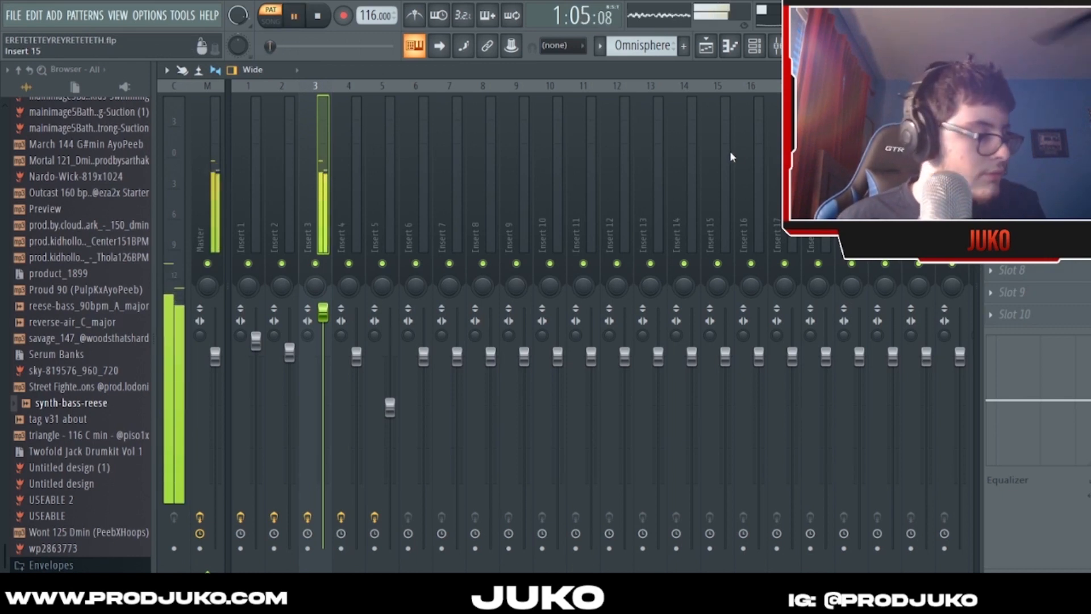
pyautogui.press('space')
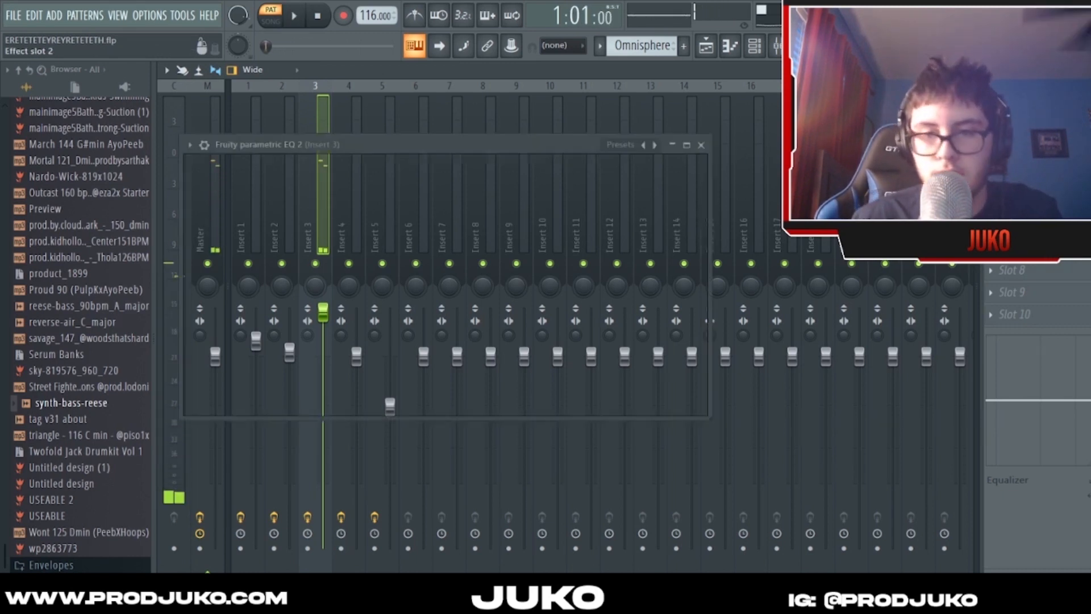
# - Examine the Parametric EQ 2 curve and the other effect on Insert 3, and close both plugin windows
pyautogui.click(1023, 137)
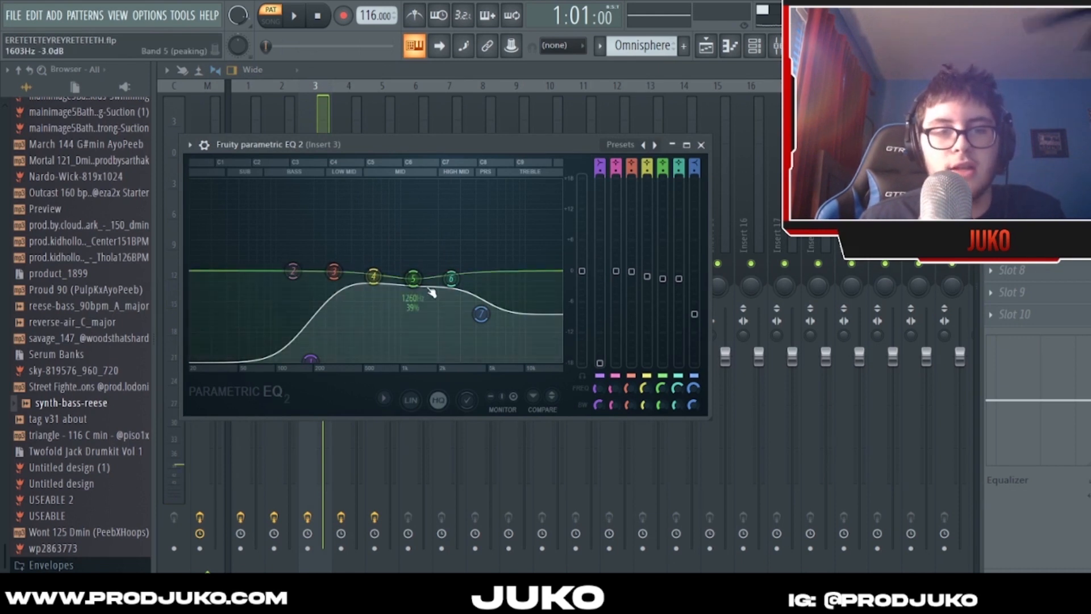
pyautogui.moveTo(430, 144)
pyautogui.mouseDown()
pyautogui.moveTo(459, 143)
pyautogui.moveTo(443, 152)
pyautogui.mouseUp()
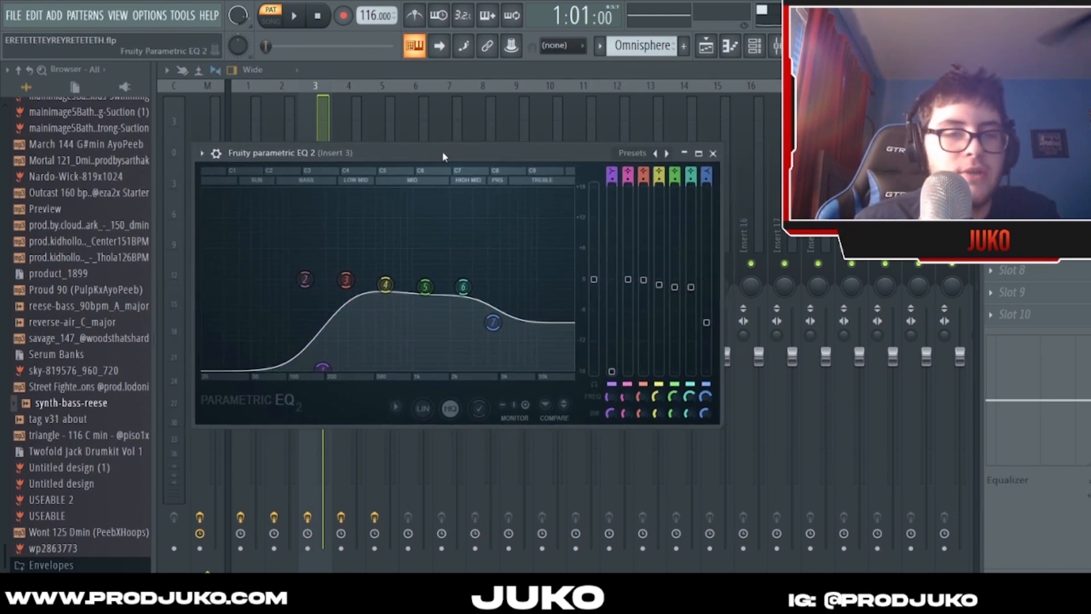
pyautogui.click(713, 154)
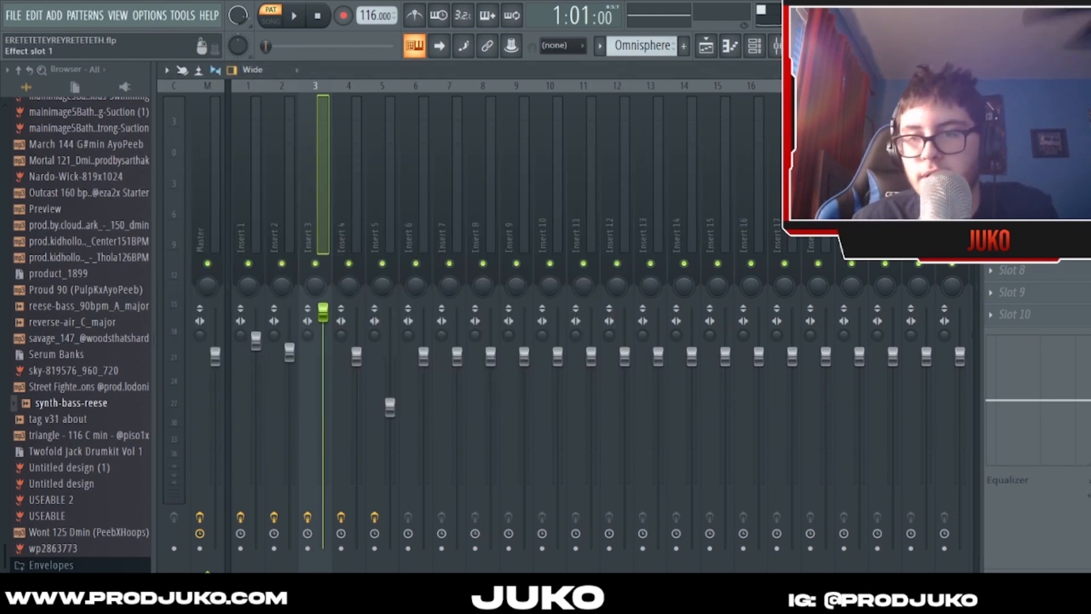
pyautogui.click(1023, 114)
pyautogui.click(553, 125)
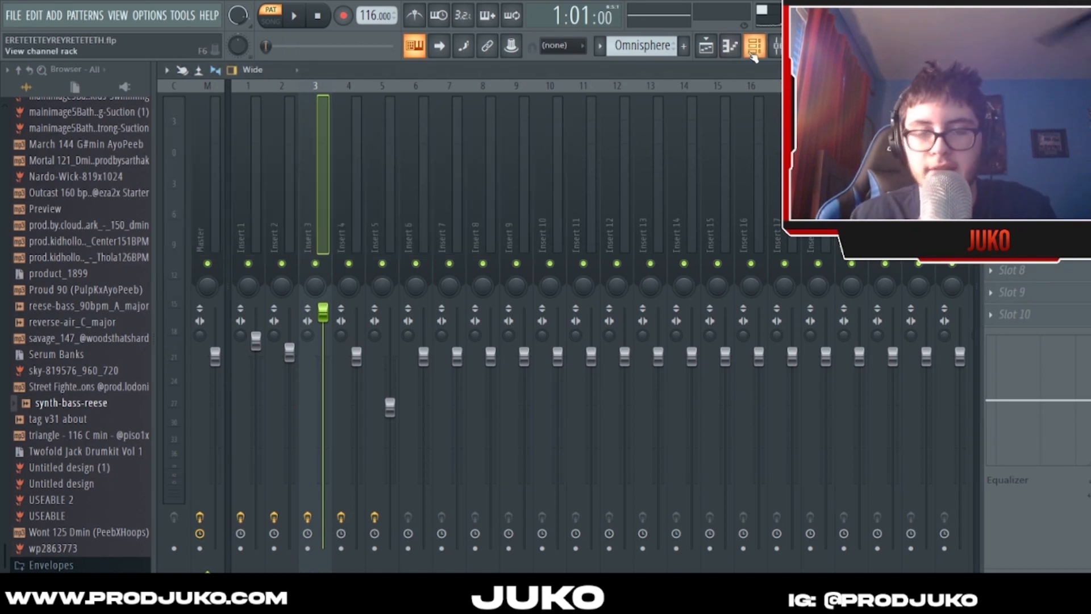
# - Switch to the SRX STRINGS #2 pattern, select Insert 4, play it into bar 2 and stop playback
pyautogui.click(358, 174)
pyautogui.click(291, 162)
pyautogui.click(336, 151)
pyautogui.press('space')
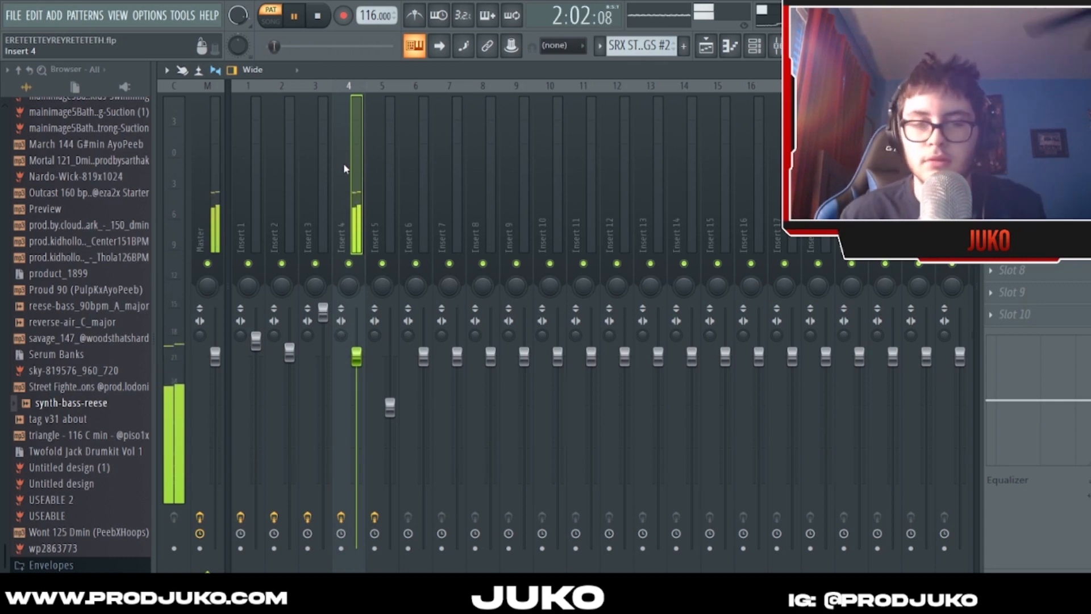
pyautogui.press('space')
# - Examine the Reeverb 2 and the effect in slot 2 on Insert 4, and close both plugin windows
pyautogui.click(1023, 115)
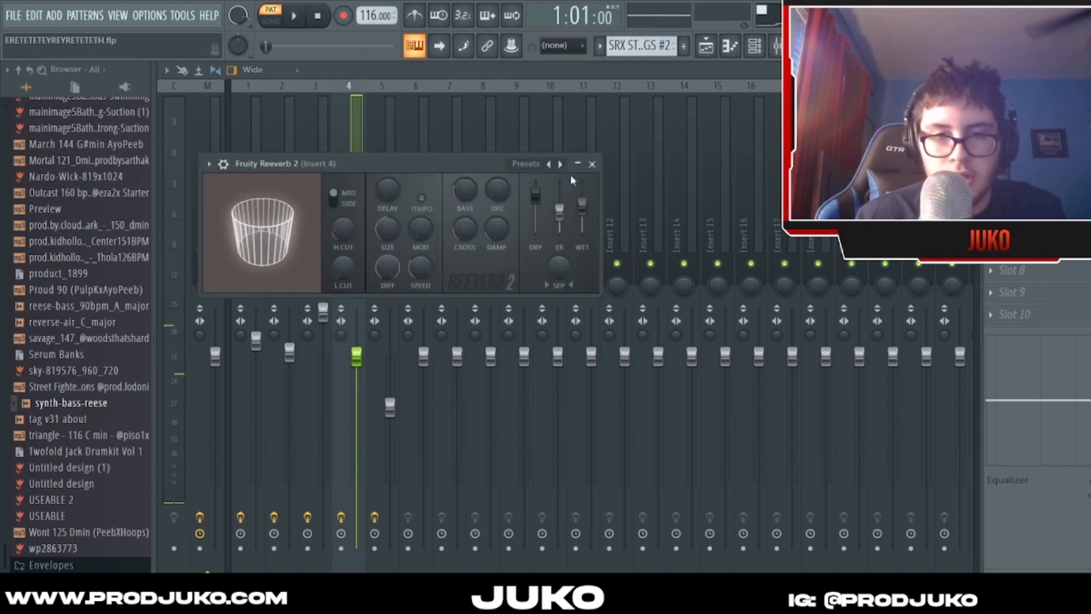
pyautogui.click(592, 164)
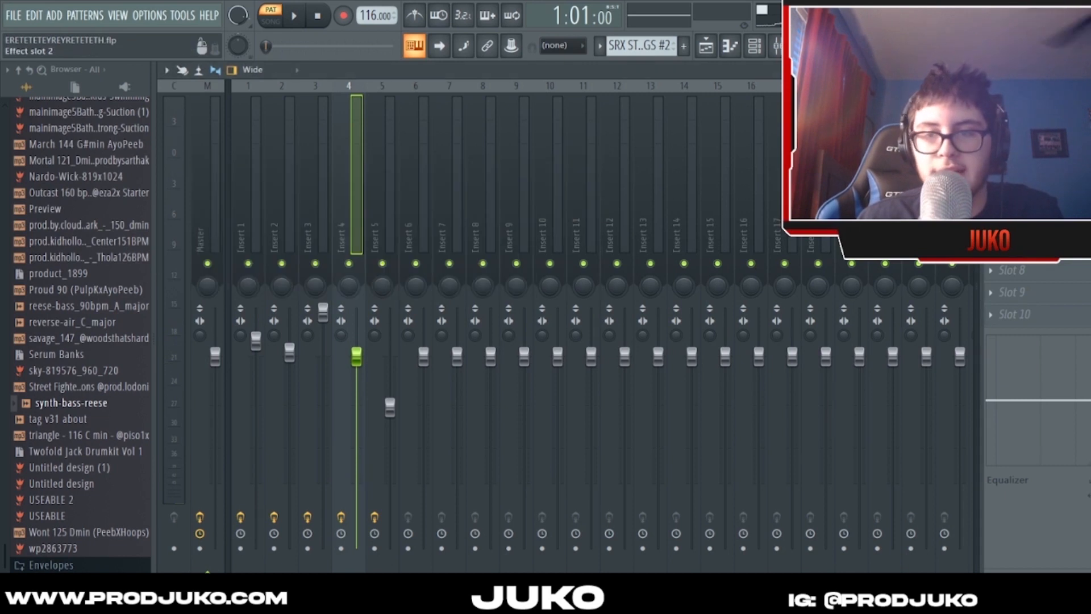
pyautogui.click(1023, 137)
pyautogui.click(741, 183)
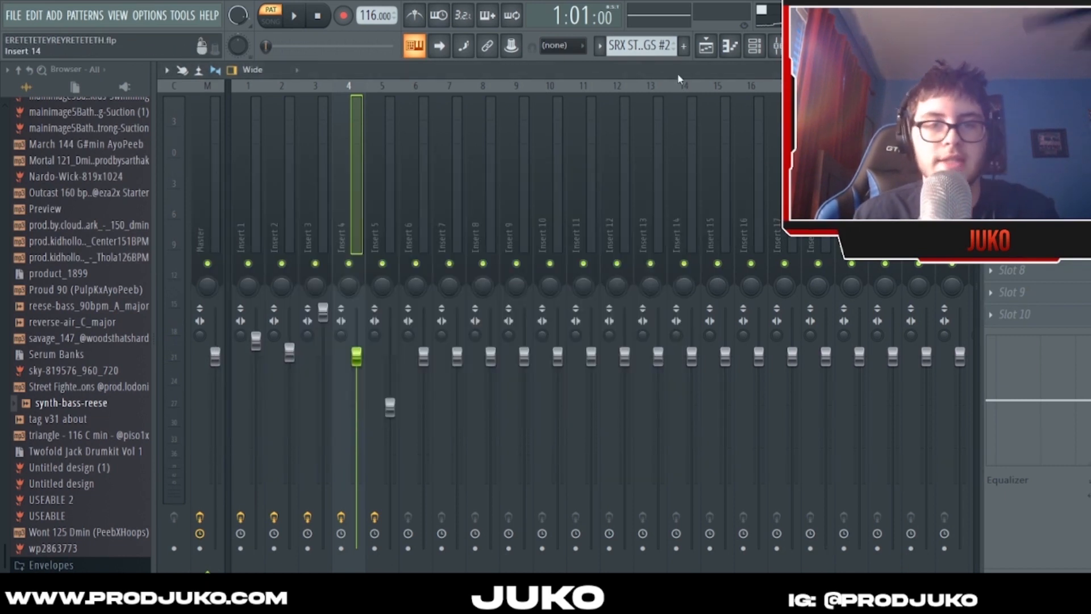
# - Play the Bass (Synth) pattern through Insert 5 and examine the insert's Parametric EQ 2 curve
pyautogui.moveTo(642, 46); pyautogui.dragTo(642, 39)
pyautogui.click(386, 151)
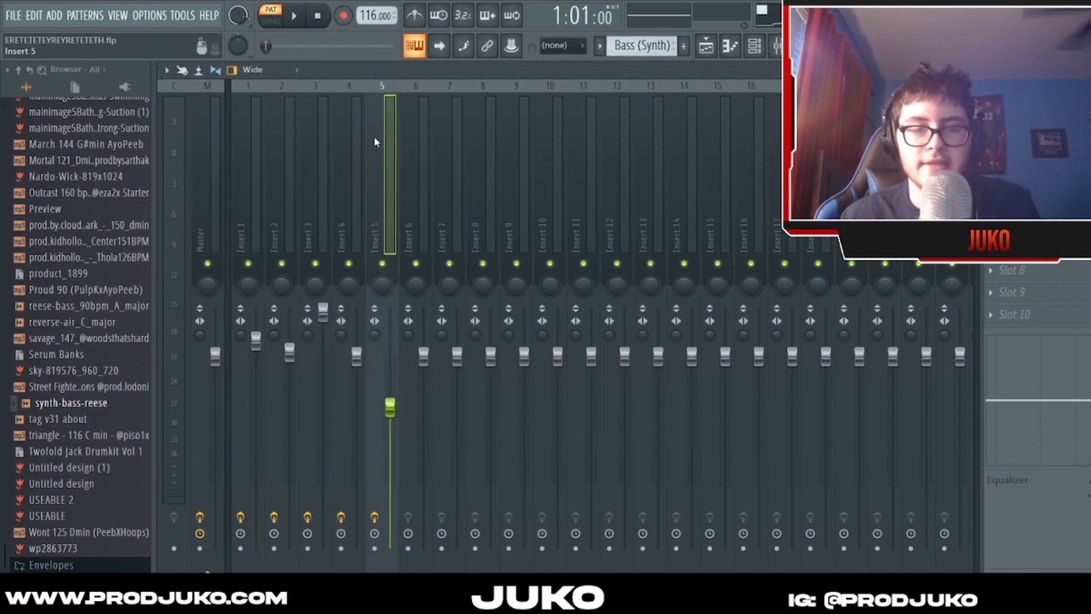
pyautogui.press('space')
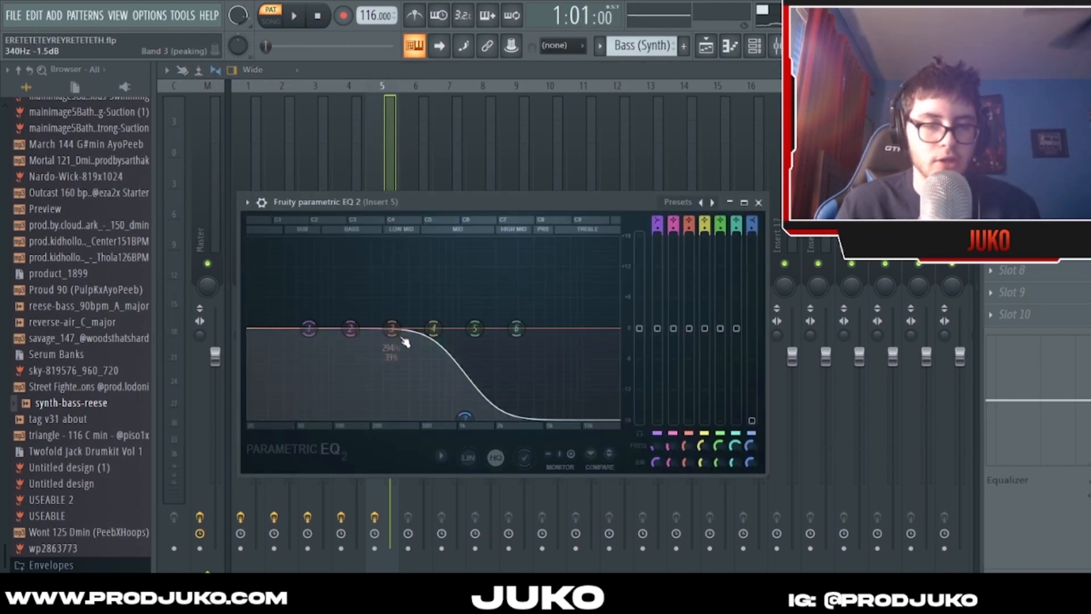
pyautogui.click(758, 203)
# - Open the playlist and solo Track 1 with the SRX STRINGS #3 audio clip
pyautogui.click(706, 46)
pyautogui.scroll(-2, 631, 173)
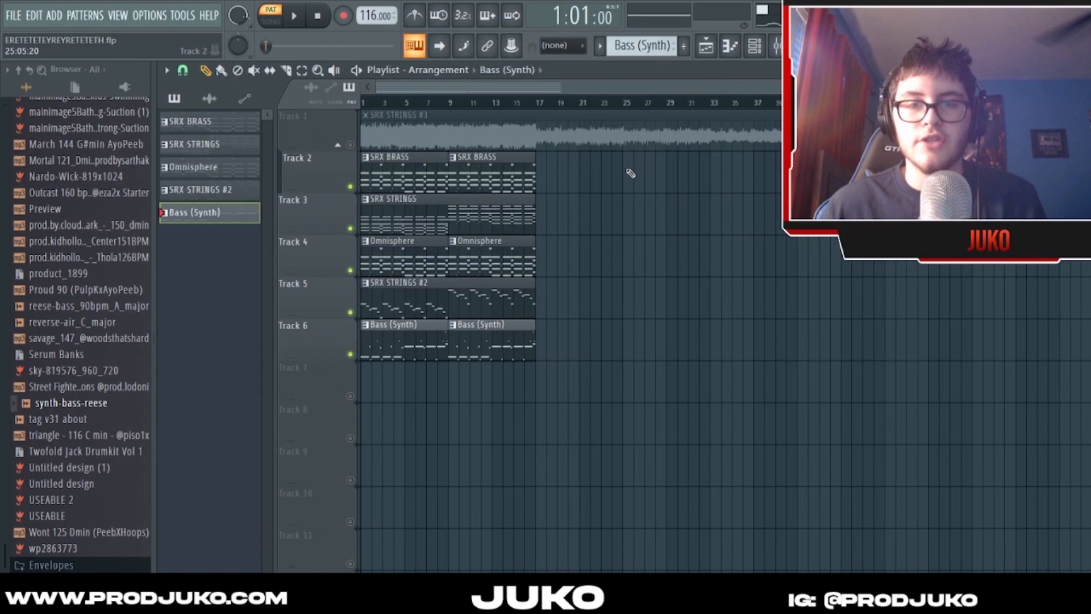
pyautogui.moveTo(366, 175); pyautogui.dragTo(568, 344)
pyautogui.keyDown('ctrl'); pyautogui.click(568, 343); pyautogui.keyUp('ctrl')
pyautogui.rightClick(350, 145)
# - Check the SRX STRINGS #3 sample settings, play the soloed clip in song mode into bar 12, and stop playback
pyautogui.doubleClick(441, 120)
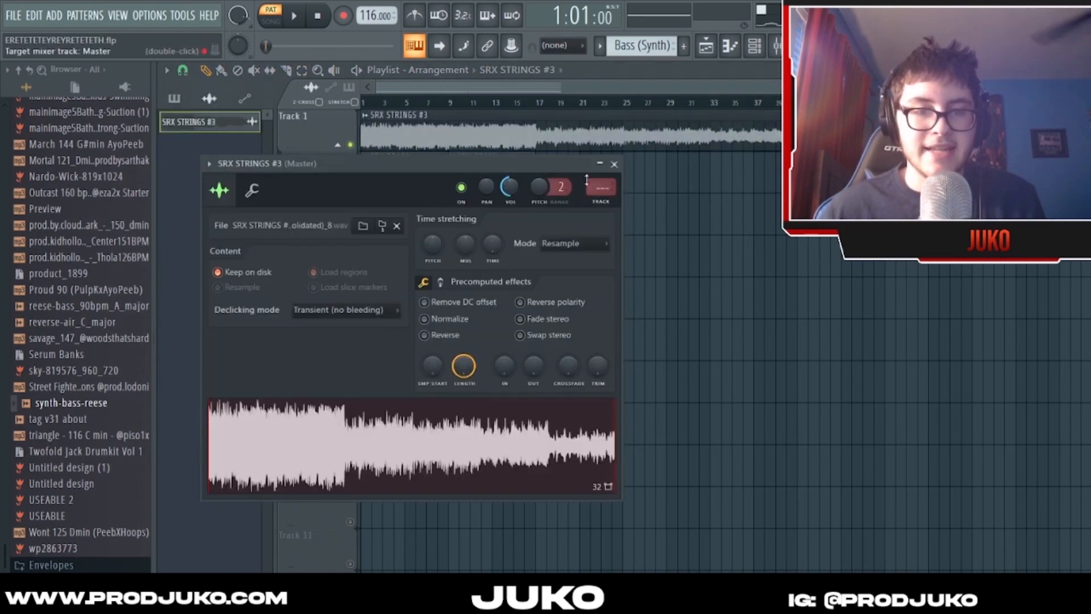
pyautogui.click(613, 165)
pyautogui.click(703, 175)
pyautogui.rightClick(702, 175)
pyautogui.doubleClick(571, 134)
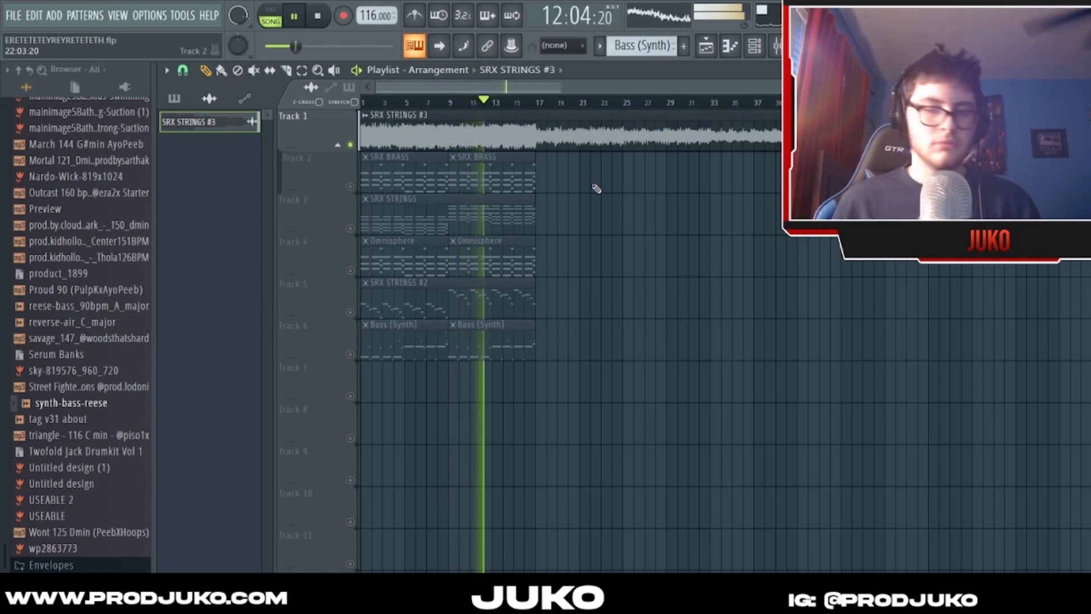
pyautogui.press('space')
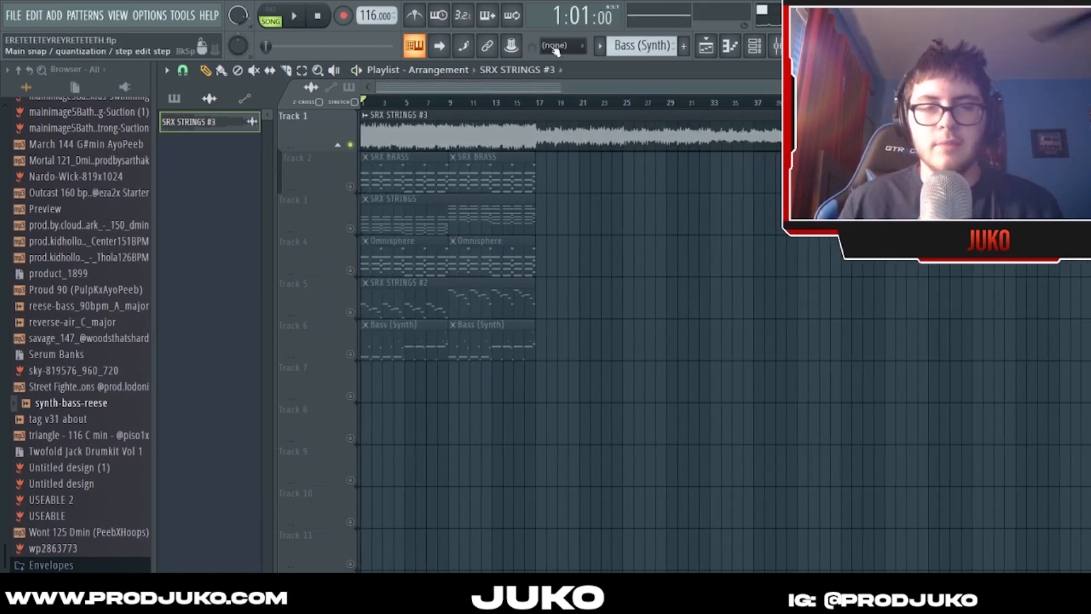
# - Play the SRX STRINGS #3 clip from bar 17 and from bar 43, and stop playback
pyautogui.moveTo(564, 108); pyautogui.dragTo(549, 108)
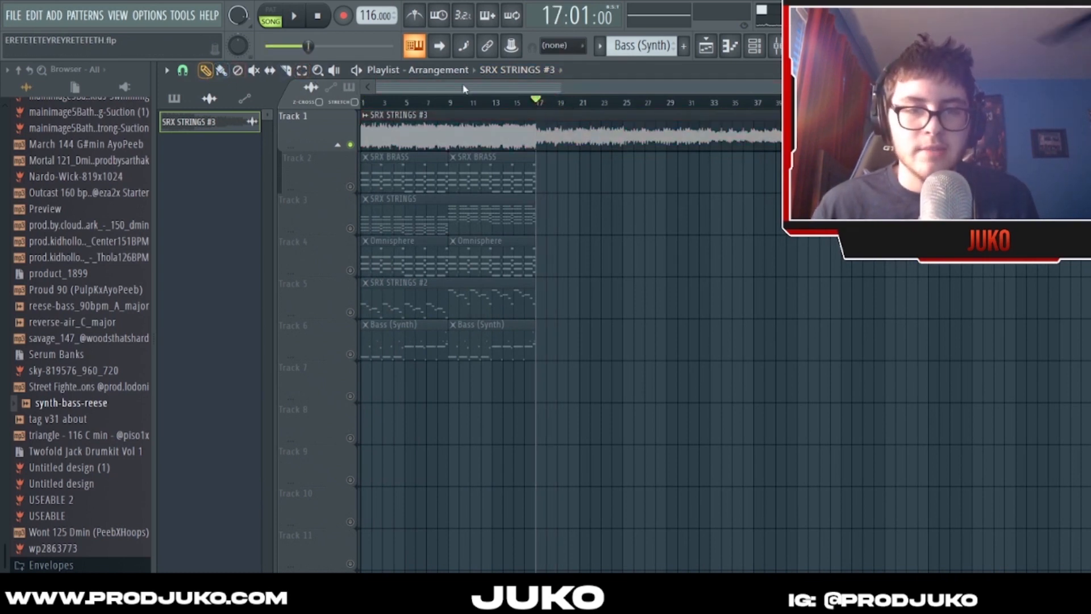
pyautogui.moveTo(536, 100)
pyautogui.mouseDown()
pyautogui.moveTo(625, 108)
pyautogui.moveTo(545, 105)
pyautogui.mouseUp()
pyautogui.press('space')
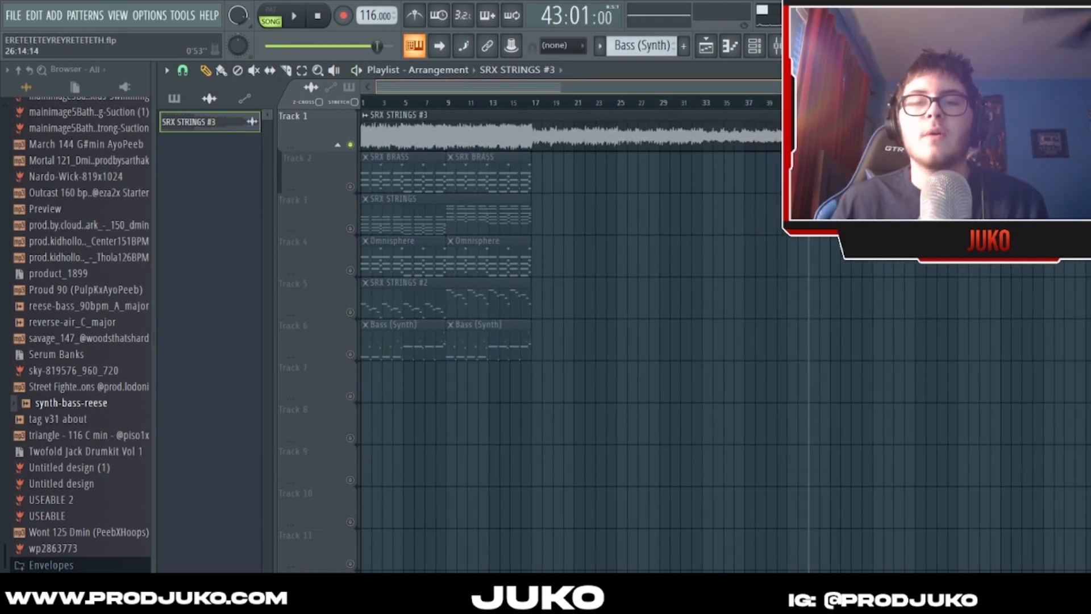
pyautogui.scroll(-2, 641, 87)
pyautogui.press('space')
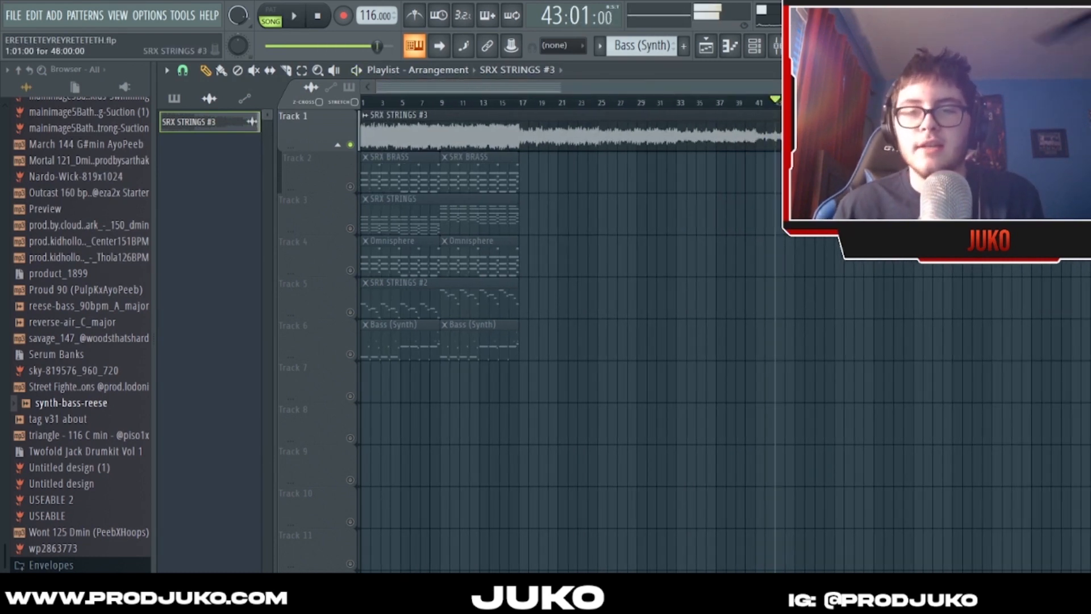
# - Examine the full length of the SRX STRINGS #3 audio clip on Track 1 and its successive sections
pyautogui.scroll(-2, 640, 87)
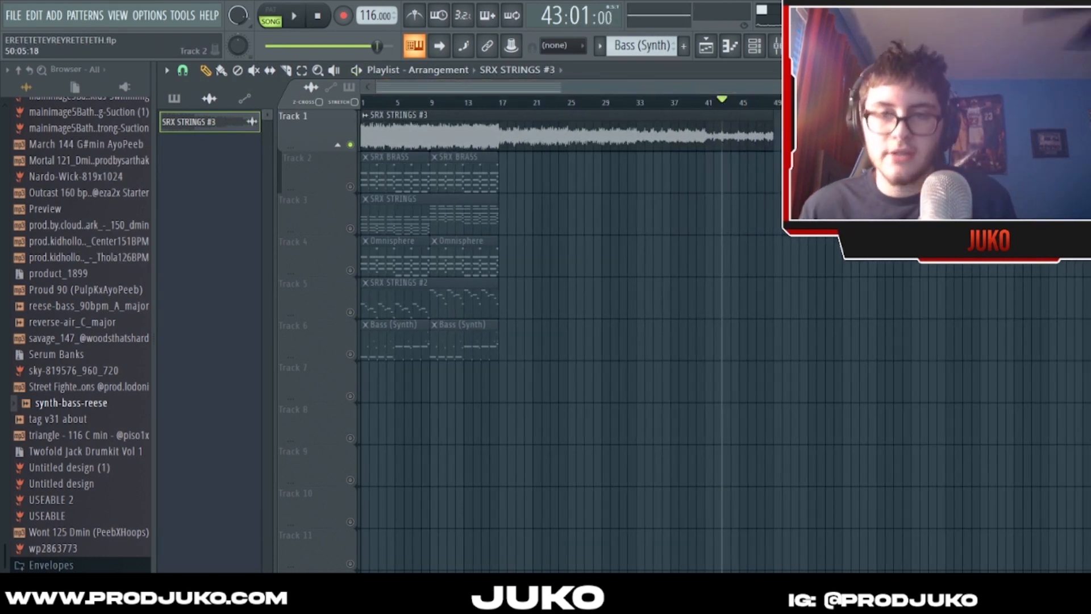
pyautogui.scroll(-1, 640, 87)
pyautogui.scroll(-1, 640, 87)
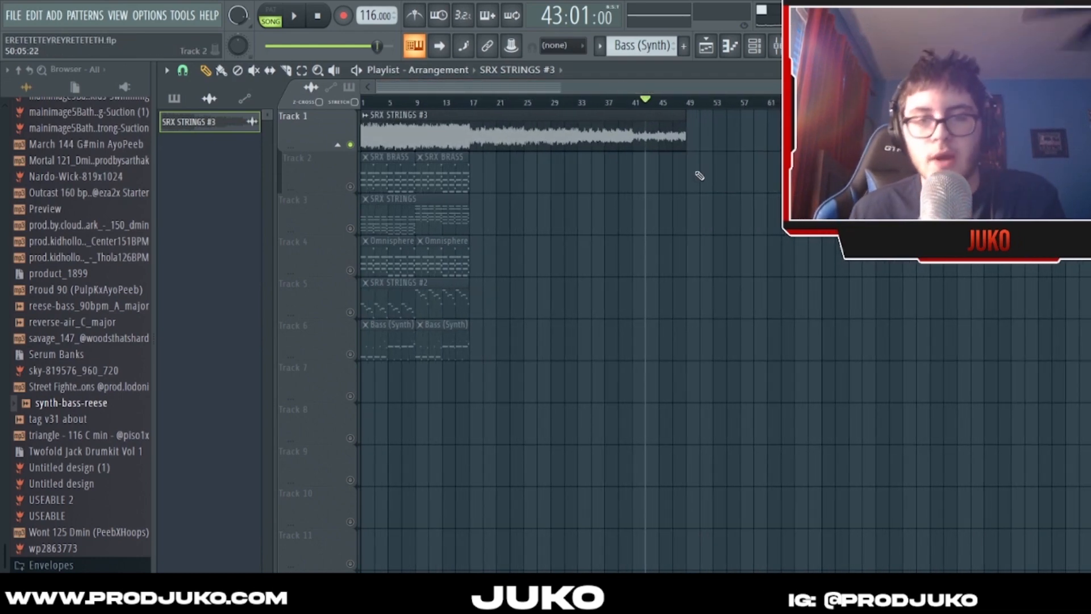
pyautogui.scroll(1, 581, 87)
pyautogui.scroll(1, 584, 107)
pyautogui.scroll(1, 600, 110)
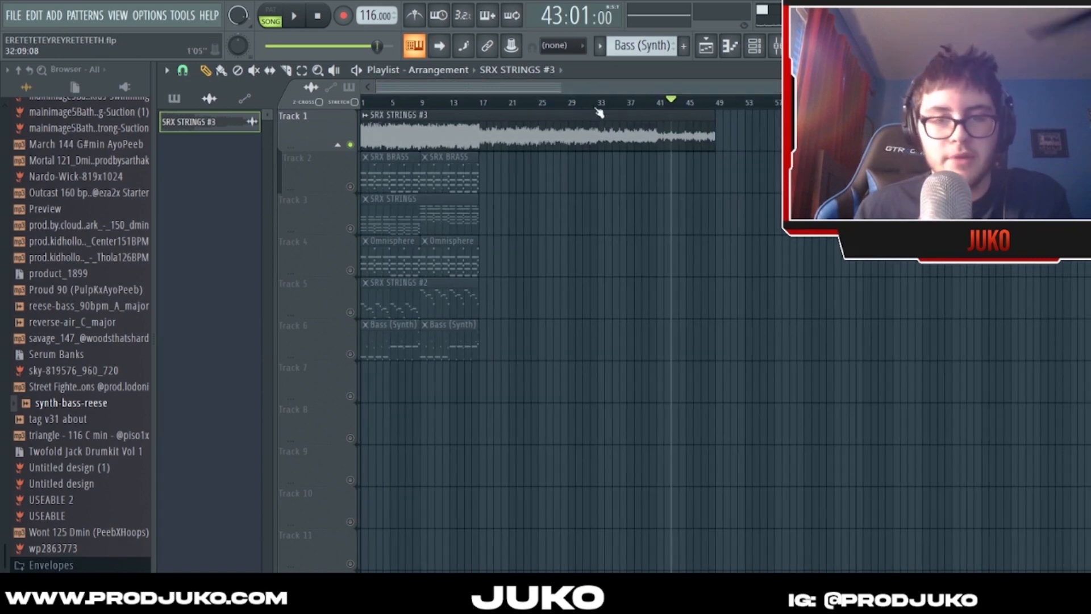
pyautogui.scroll(3, 635, 104)
pyautogui.scroll(-3, 637, 103)
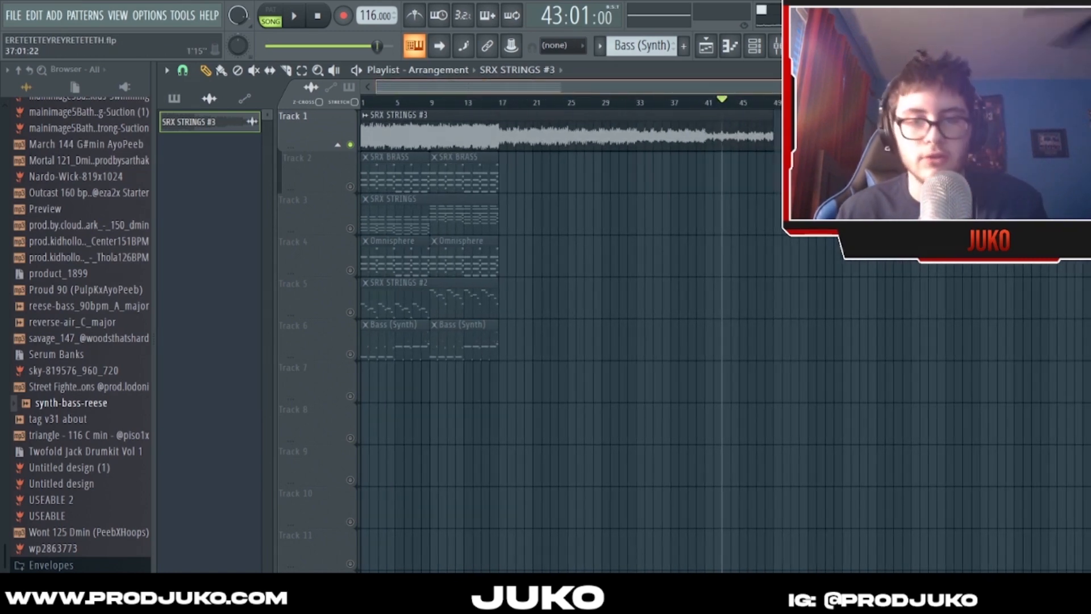
pyautogui.scroll(1, 640, 103)
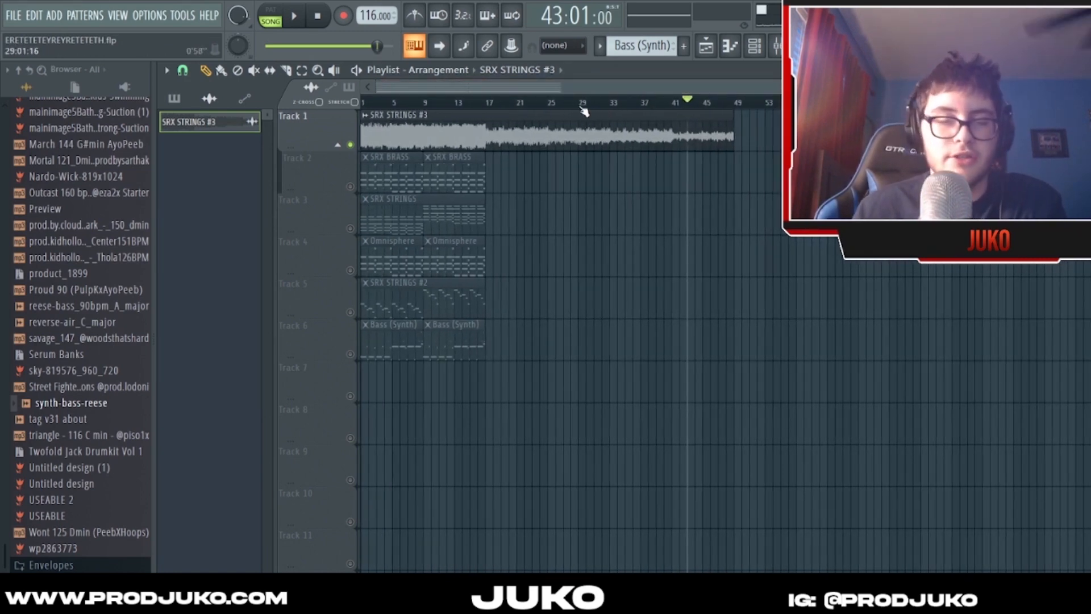
pyautogui.scroll(-1, 737, 164)
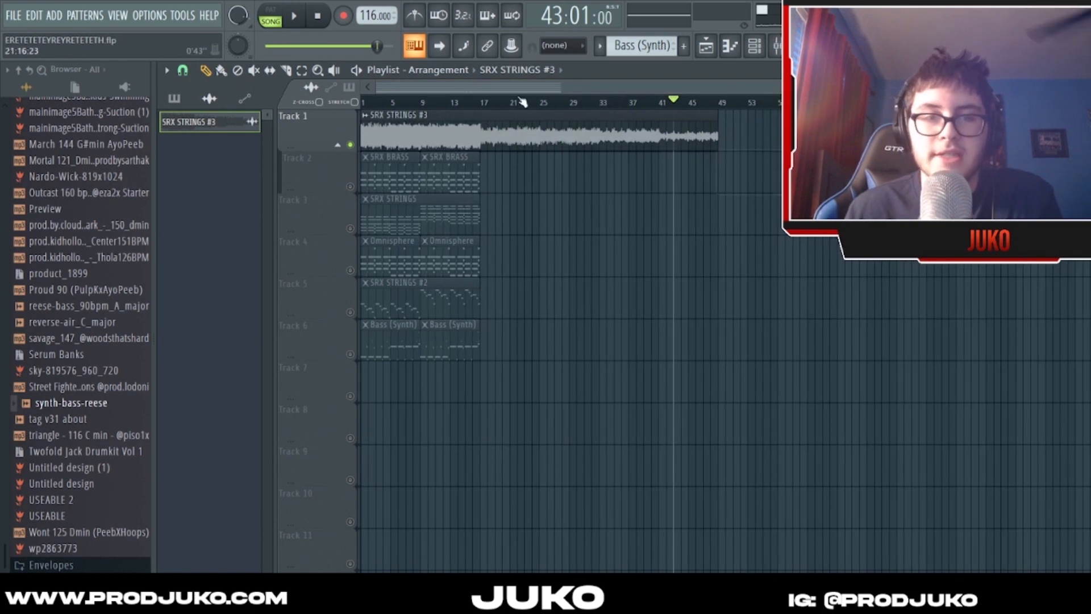
pyautogui.moveTo(716, 125); pyautogui.dragTo(736, 140)
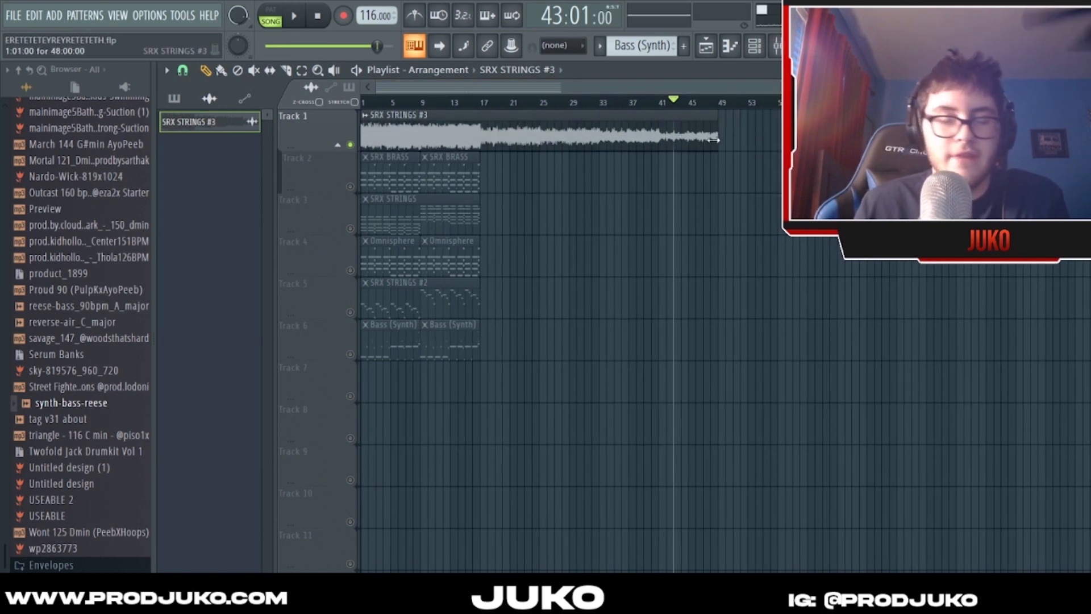
pyautogui.scroll(-1, 717, 149)
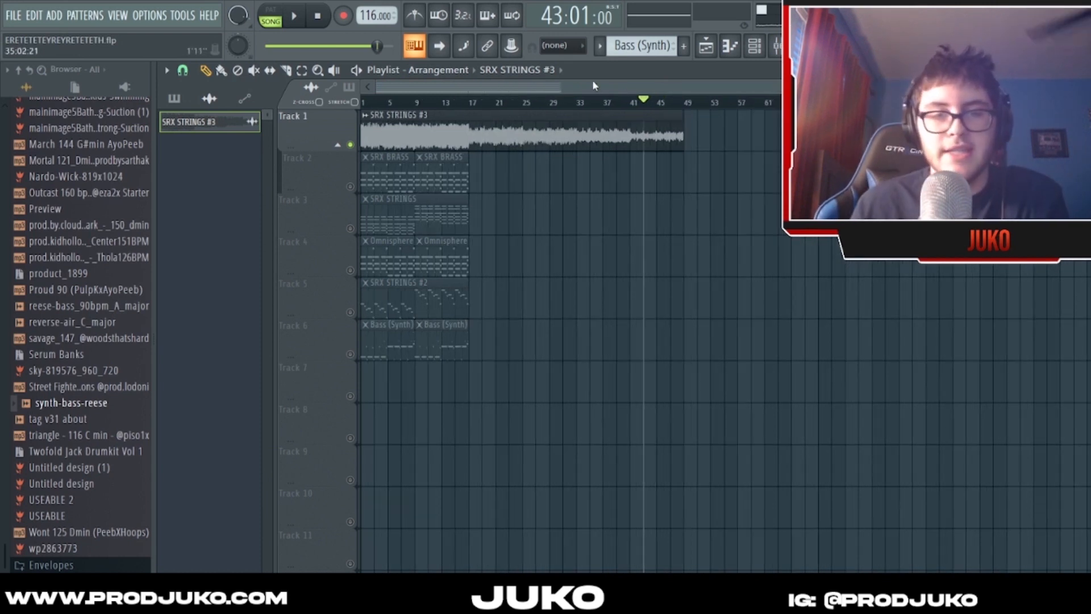
pyautogui.scroll(-2, 594, 85)
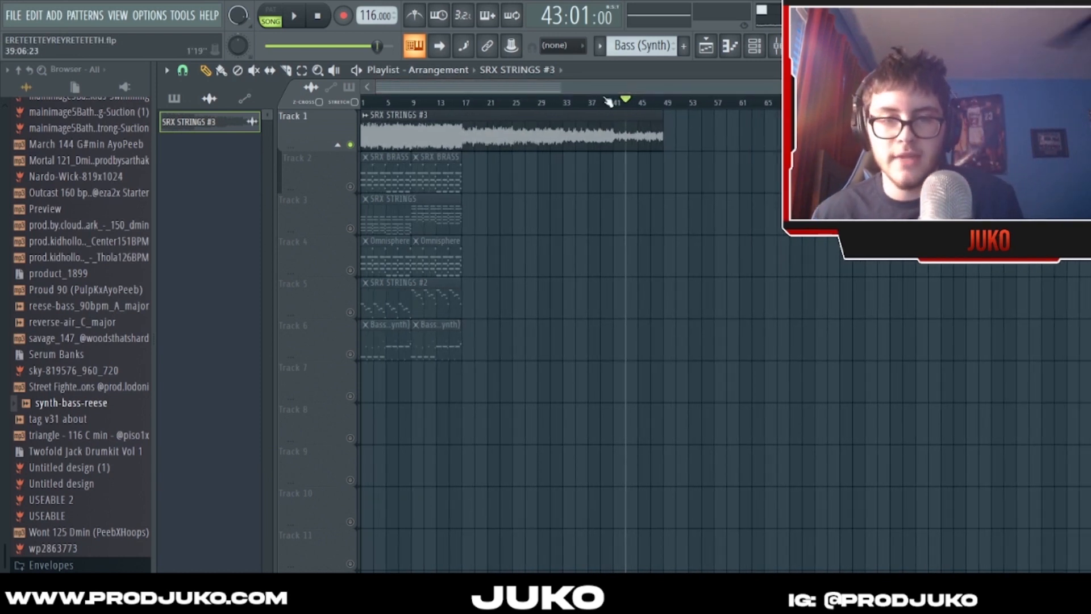
# - Try placing SRX STRINGS #3 at bar 49 on Track 2, and remove both that clip and the second SRX BRASS clip
pyautogui.click(666, 173)
pyautogui.rightClick(670, 174)
pyautogui.moveTo(377, 47); pyautogui.dragTo(265, 46)
pyautogui.click(665, 177)
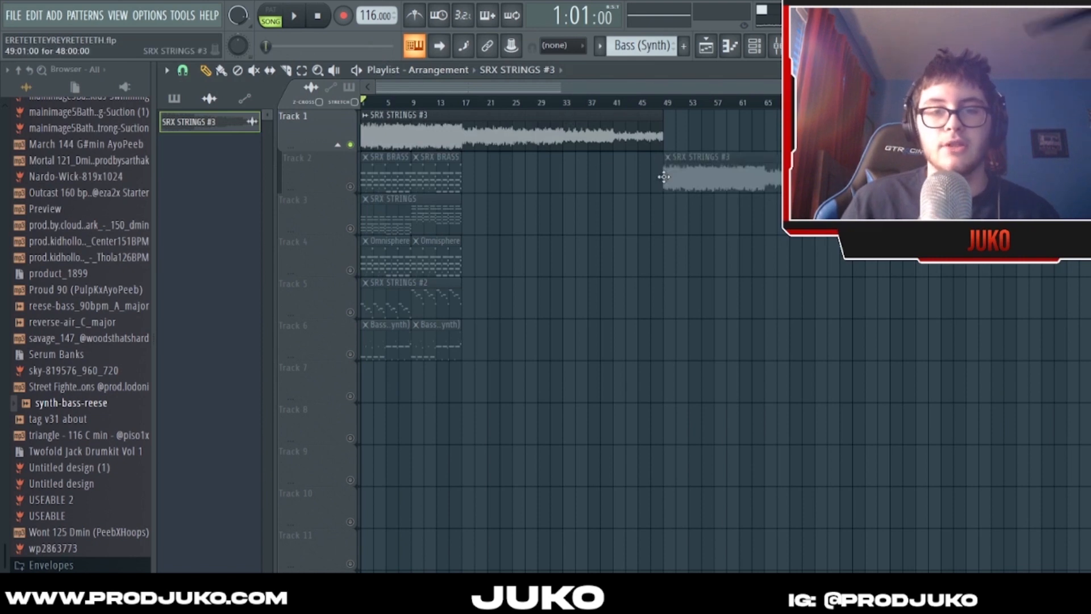
pyautogui.rightClick(666, 178)
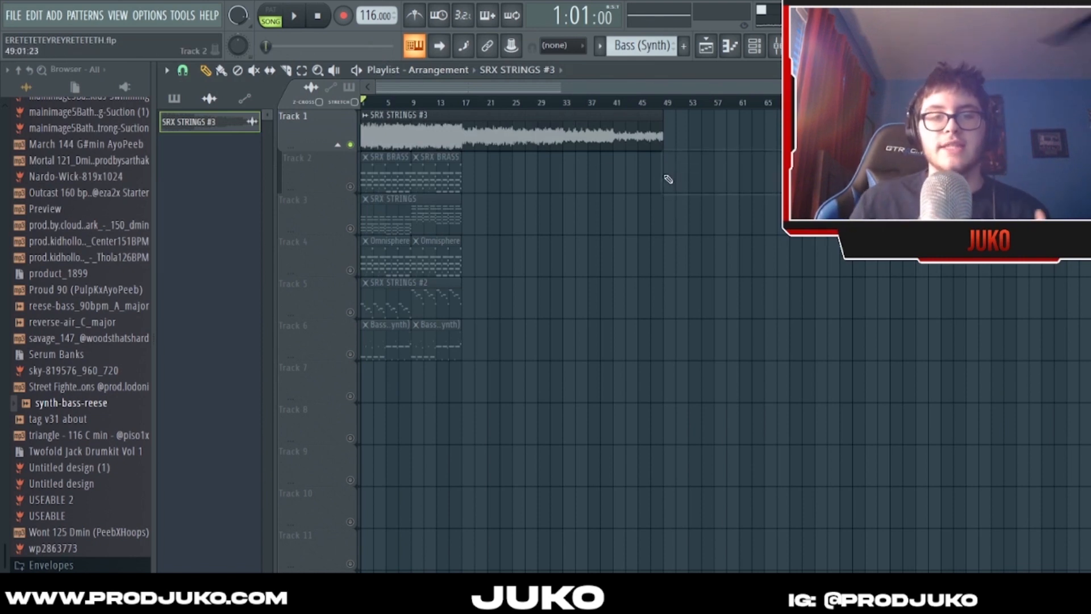
pyautogui.rightClick(430, 175)
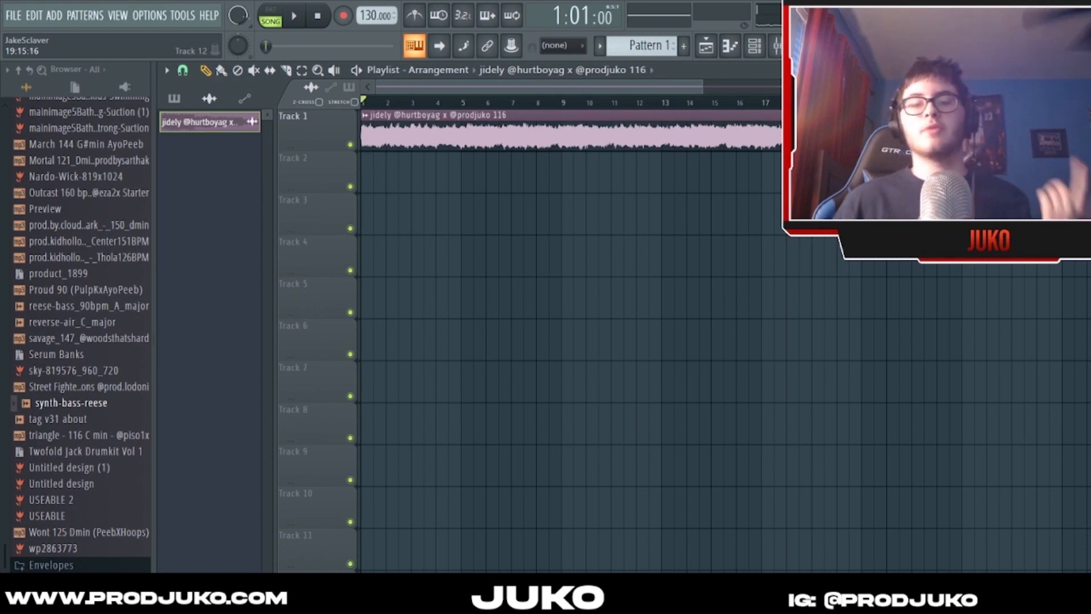
pyautogui.moveTo(702, 87); pyautogui.dragTo(898, 87)
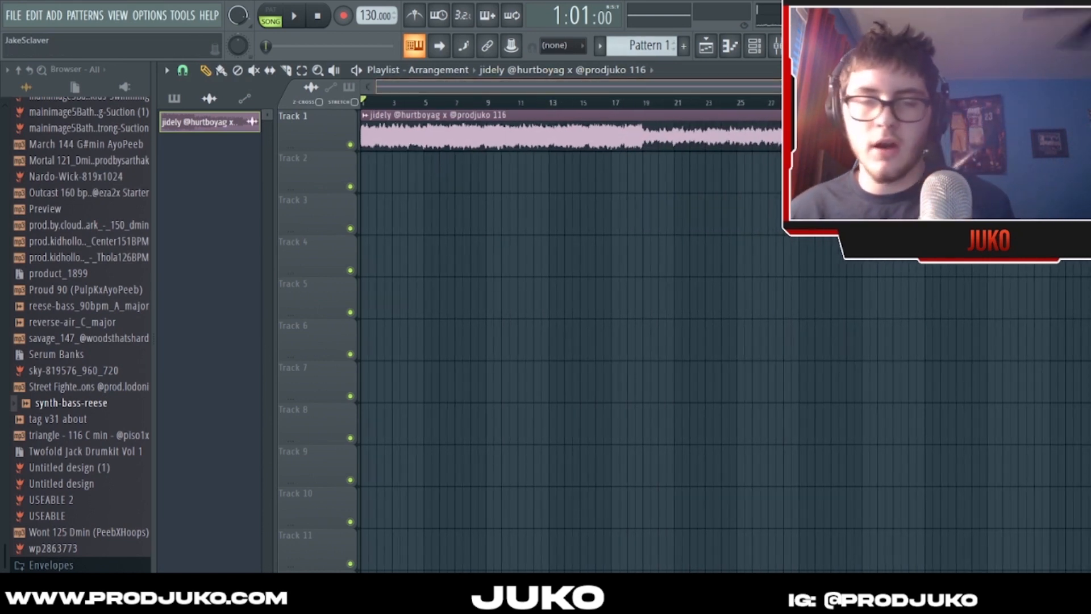
pyautogui.scroll(-1, 606, 91)
pyautogui.click(600, 171)
pyautogui.rightClick(600, 170)
pyautogui.scroll(-1, 568, 91)
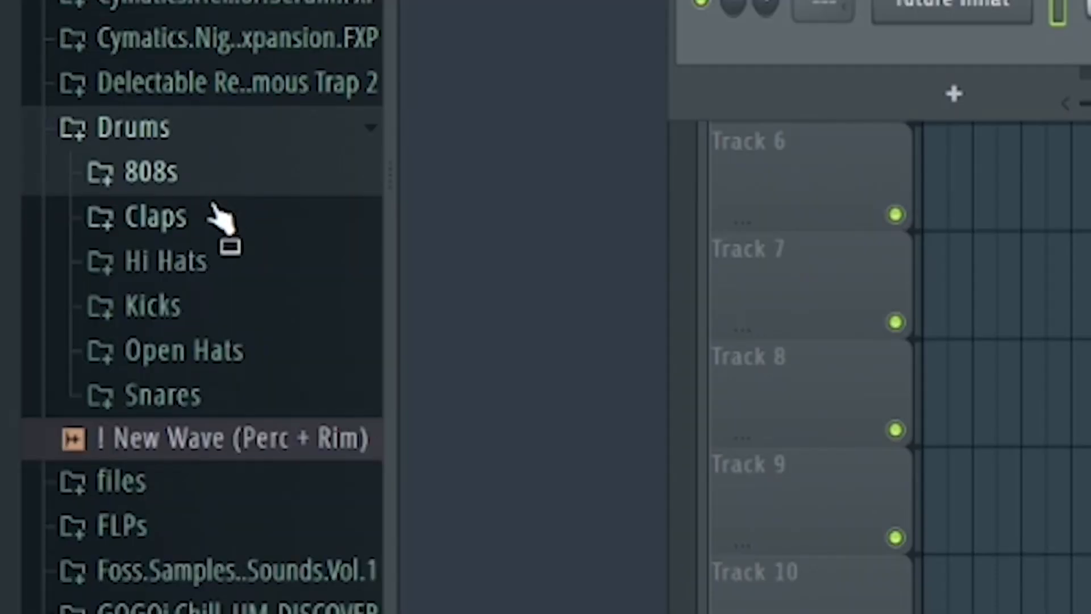
# - Audition hi-hat samples in the Drums folder and add the Zay Osama Hi Hat as a new channel
pyautogui.click(87, 351)
pyautogui.click(89, 372)
pyautogui.click(234, 301)
pyautogui.click(235, 327)
pyautogui.moveTo(233, 305); pyautogui.dragTo(739, 162)
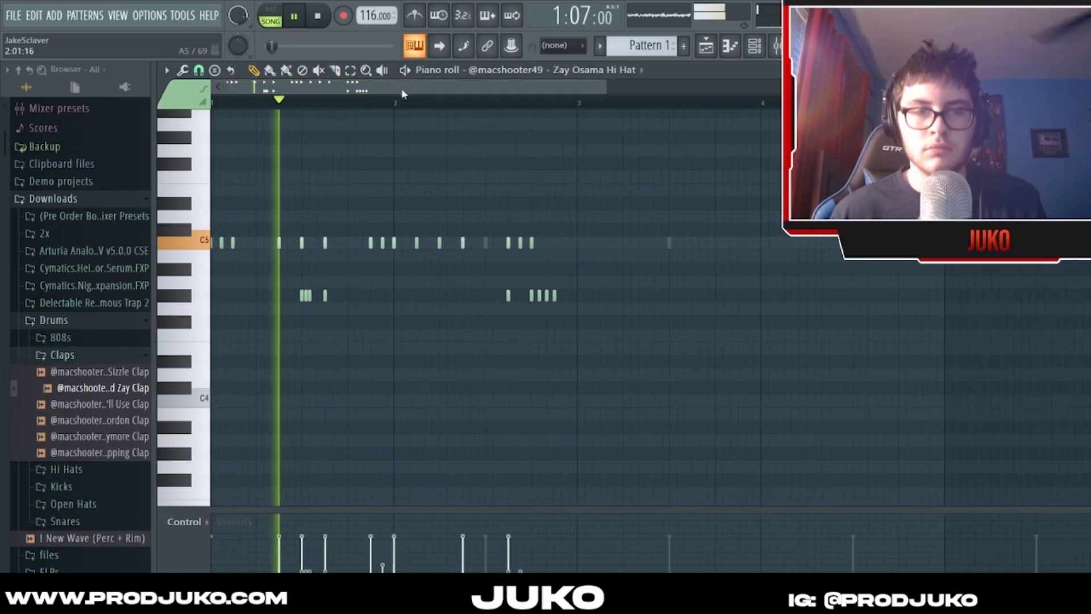
# - Select and play back the Zay Osama Hi Hat notes, and duplicate the two-bar pattern into bars 3 and 4
pyautogui.click(351, 70)
pyautogui.moveTo(727, 185); pyautogui.dragTo(48, 341)
pyautogui.click(254, 71)
pyautogui.press('space')
pyautogui.press('space')
pyautogui.scroll(-1, 283, 244)
pyautogui.hotkey('ctrl', 'b')
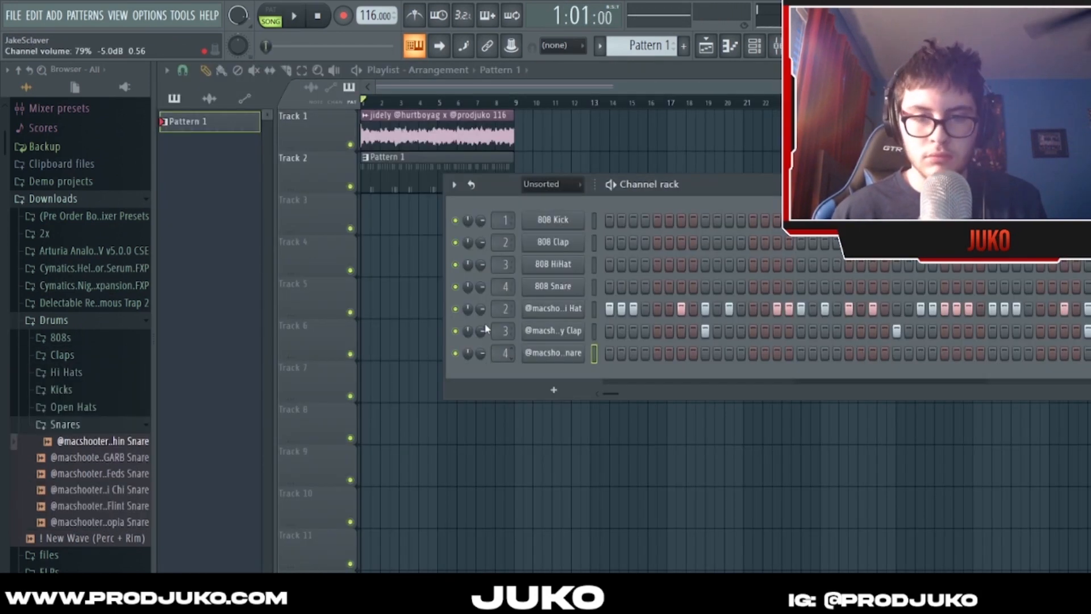
pyautogui.press('space')
# - Add two hits to the Cashin Snare channel's step sequence and play the song to hear them
pyautogui.click(705, 353)
pyautogui.click(777, 353)
pyautogui.press('space')
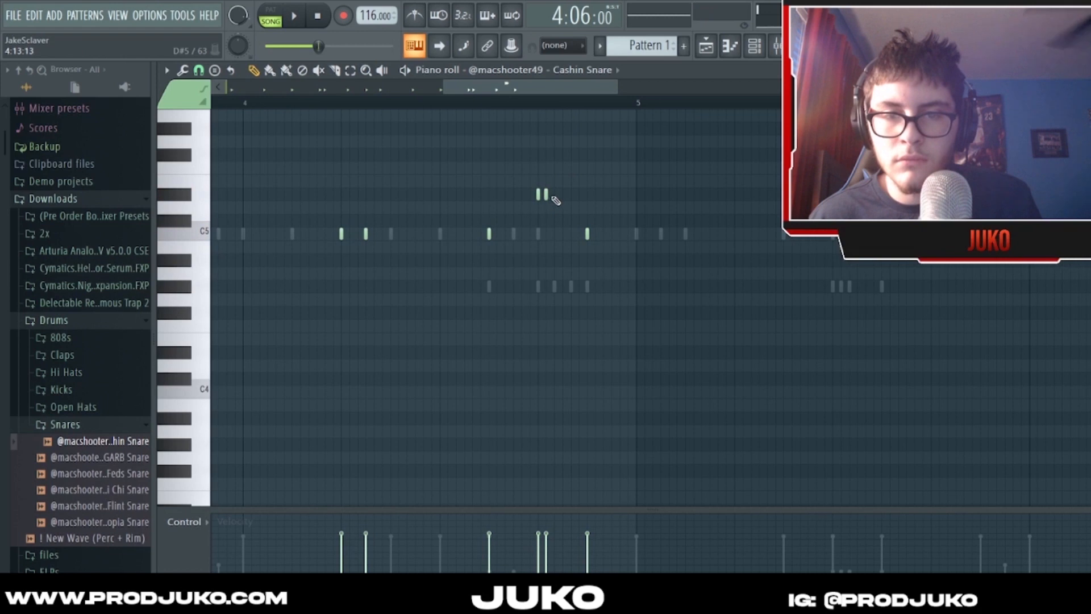
pyautogui.press('space')
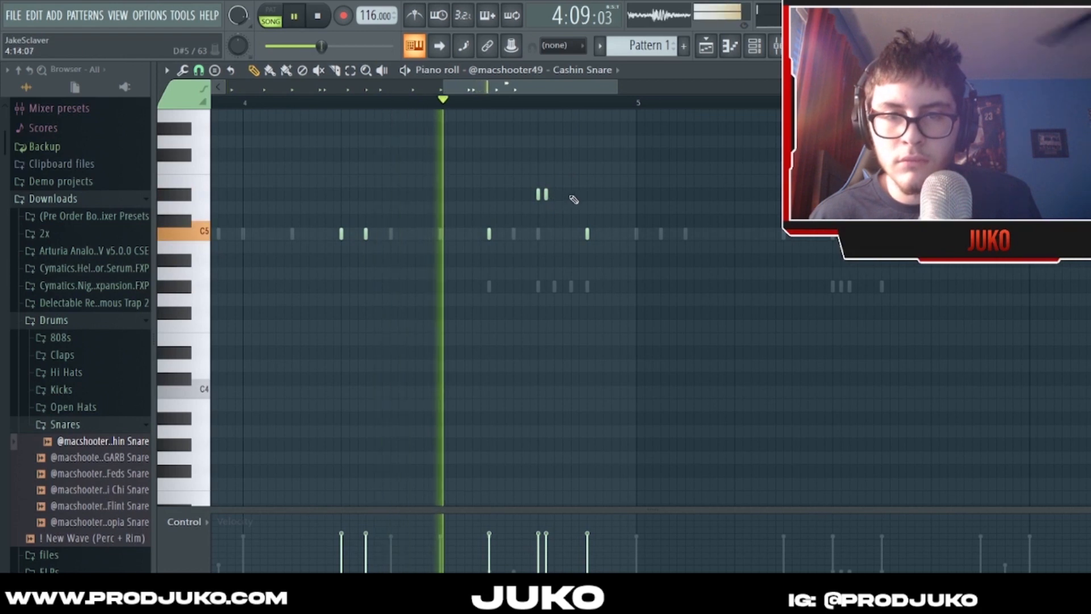
# - Try a third D#5 note after the two Cashin Snare notes in bar 4, play it back, and remove it
pyautogui.click(572, 195)
pyautogui.rightClick(571, 195)
pyautogui.click(579, 195)
pyautogui.press('space')
pyautogui.press('space')
pyautogui.scroll(1, 587, 104)
pyautogui.press('space')
pyautogui.rightClick(730, 194)
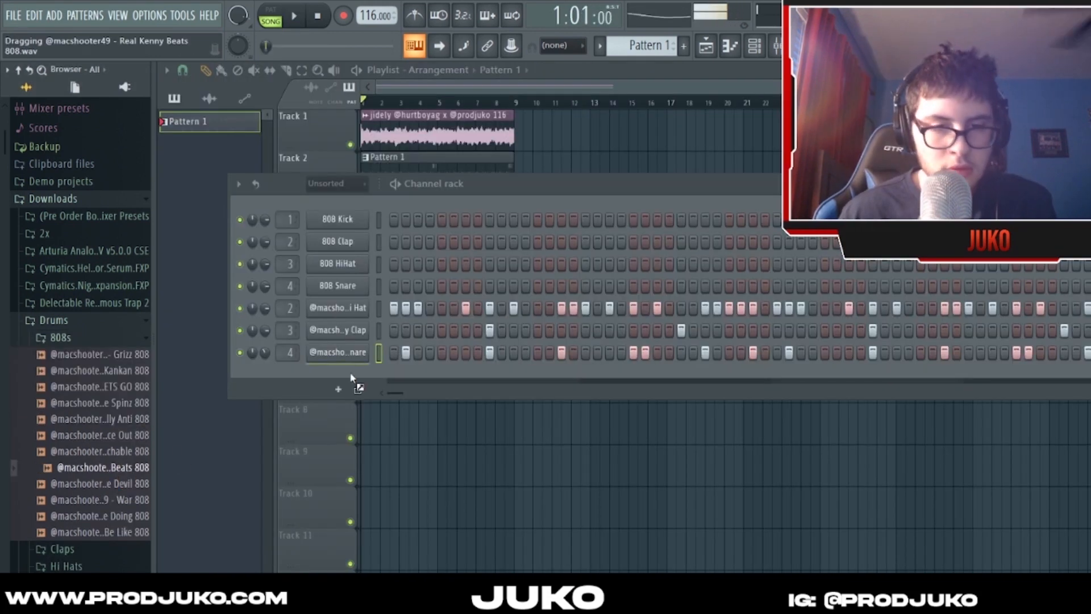
# - Add the Real Kenny Beats 808 as a channel, open its piano roll, and try an E5 note in bar 1 against the beat
pyautogui.moveTo(353, 377); pyautogui.dragTo(353, 377)
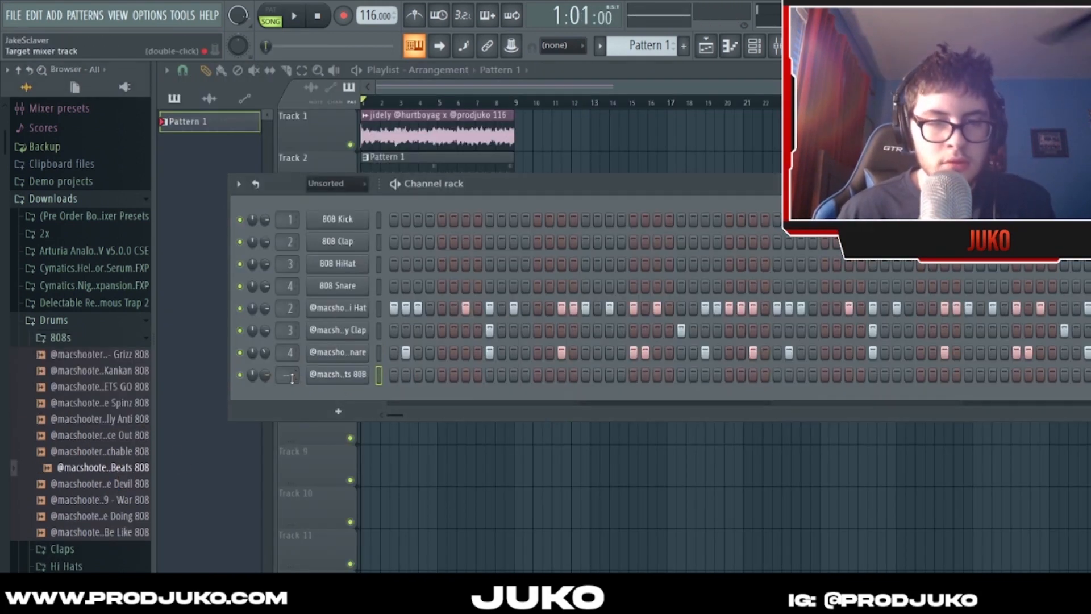
pyautogui.press('F7')
pyautogui.press('space')
pyautogui.click(269, 189)
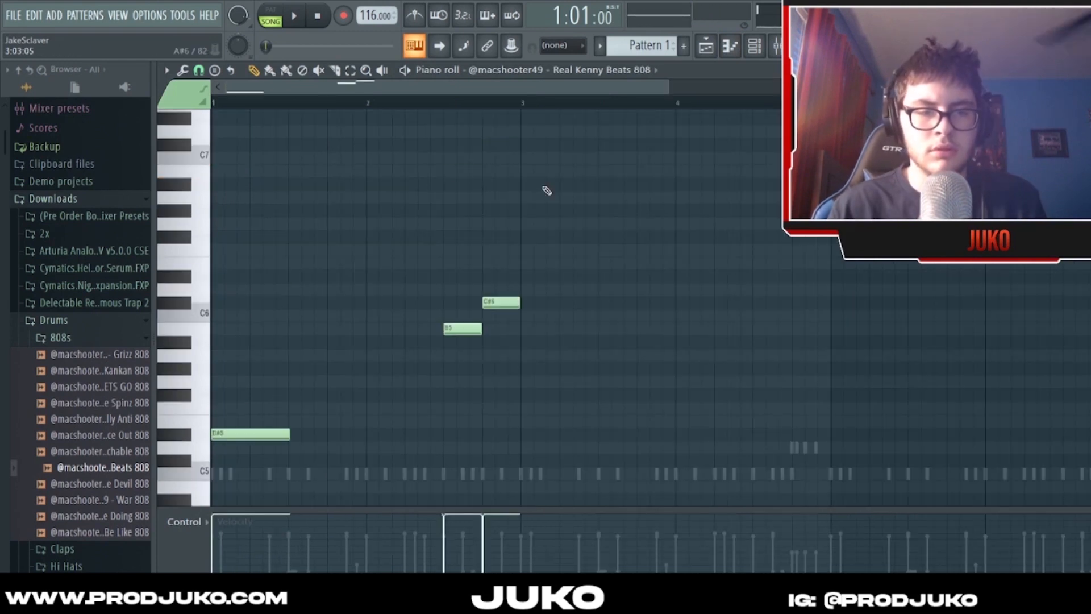
pyautogui.press('space')
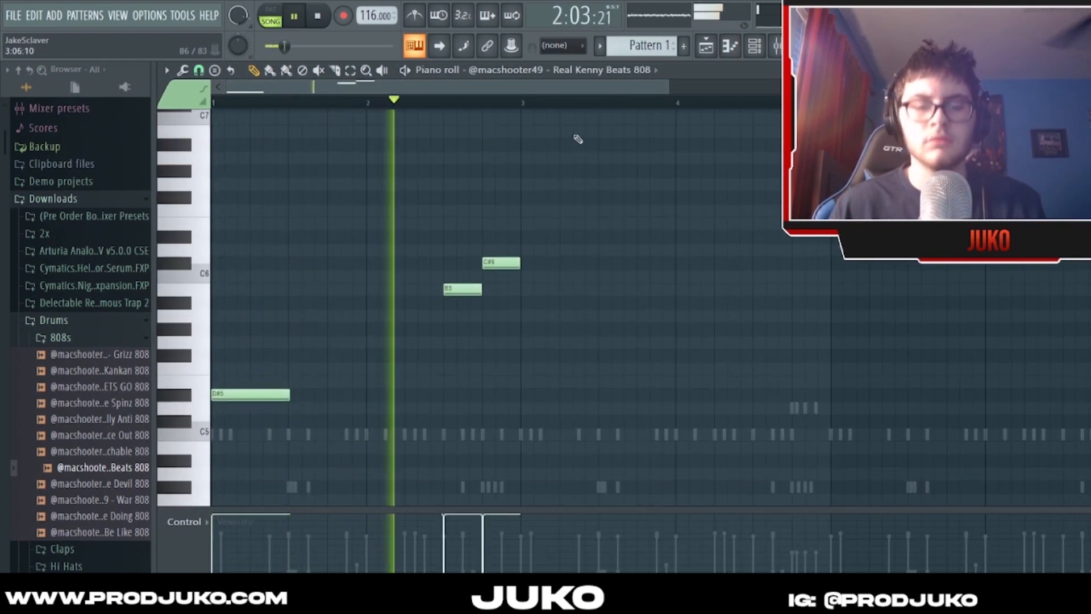
# - Duplicate the 808's two-bar phrase of D#5, B5 and C#6 notes into bars 3 and 4
pyautogui.hotkey('ctrl', 'b')
pyautogui.scroll(-1, 574, 139)
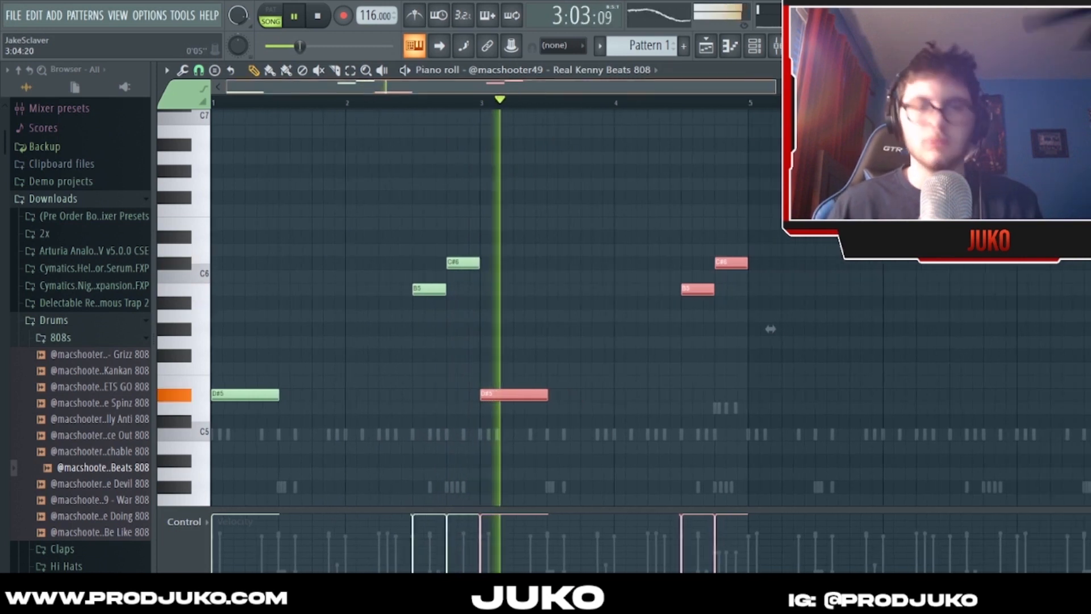
pyautogui.keyDown('ctrl'); pyautogui.click(693, 171); pyautogui.keyUp('ctrl')
pyautogui.scroll(2, 692, 171)
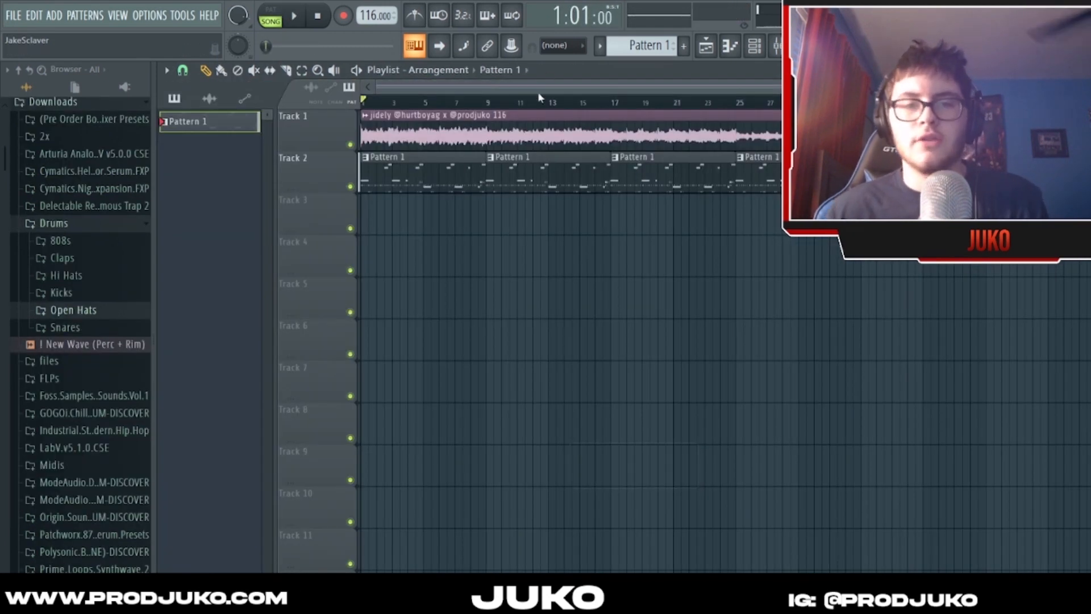
pyautogui.scroll(-1, 586, 206)
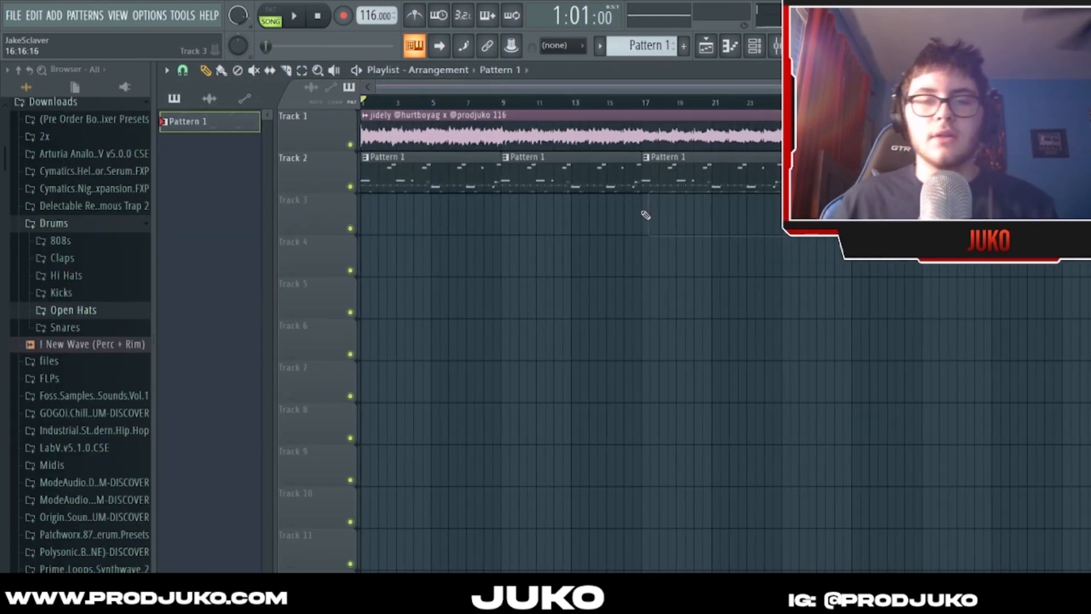
pyautogui.scroll(-1, 583, 90)
pyautogui.click(623, 215)
pyautogui.rightClick(631, 209)
pyautogui.scroll(-1, 533, 92)
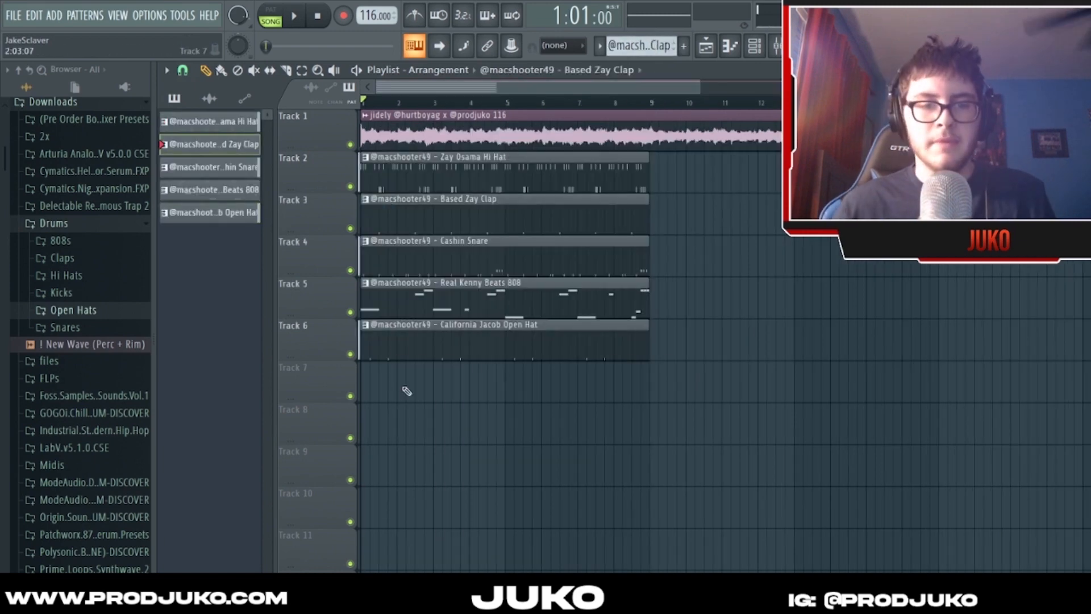
# - Place and mute the Based Zay Clap pattern at bar 1 on Track 7, and add another hit to the Based Zay Clap #2 pattern
pyautogui.moveTo(404, 389); pyautogui.dragTo(363, 389)
pyautogui.keyDown('ctrl'); pyautogui.click(350, 396); pyautogui.keyUp('ctrl')
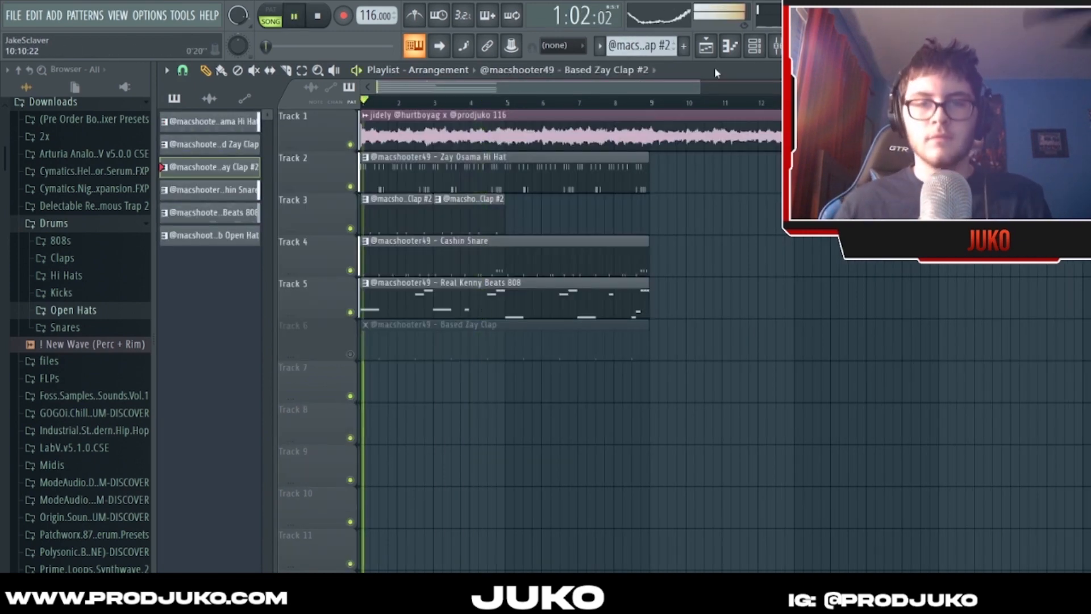
pyautogui.press('F6')
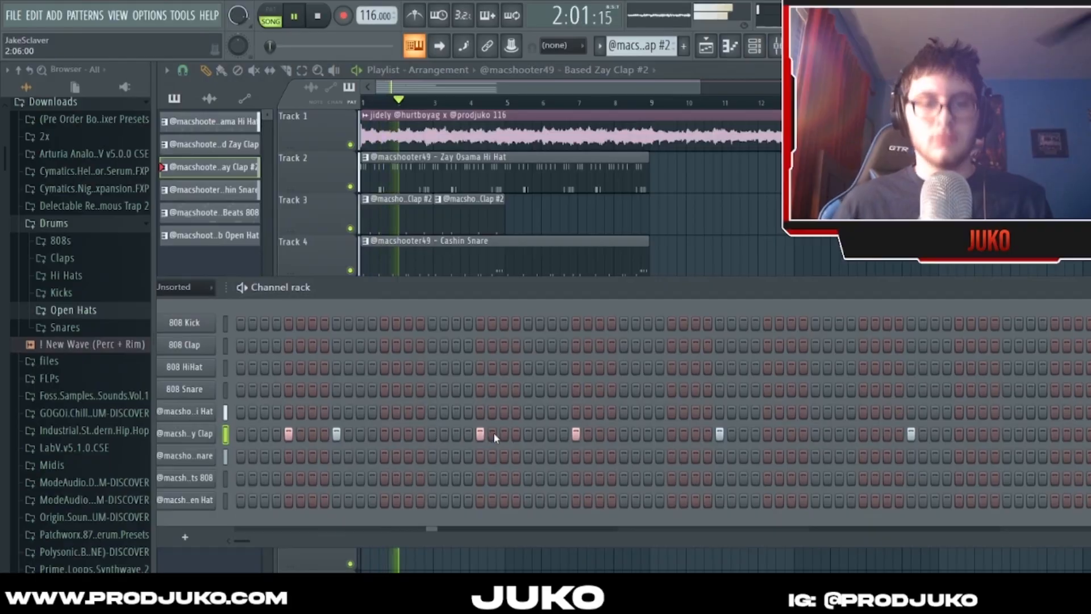
pyautogui.click(504, 434)
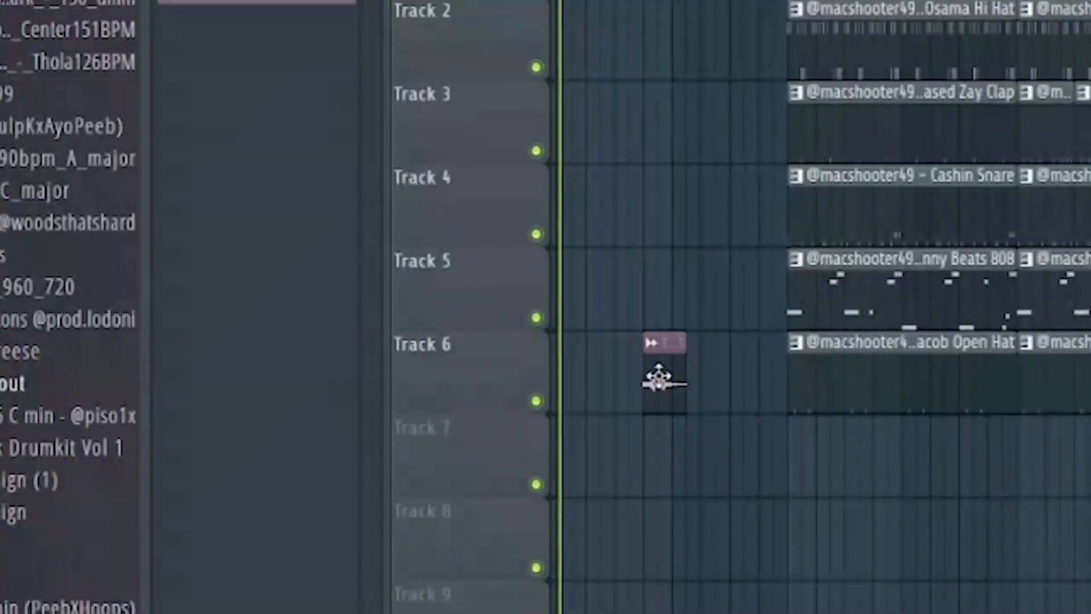
# - Check the sample settings of the tag v31 about clip, and move the clip from Track 6 to Track 7
pyautogui.doubleClick(673, 376)
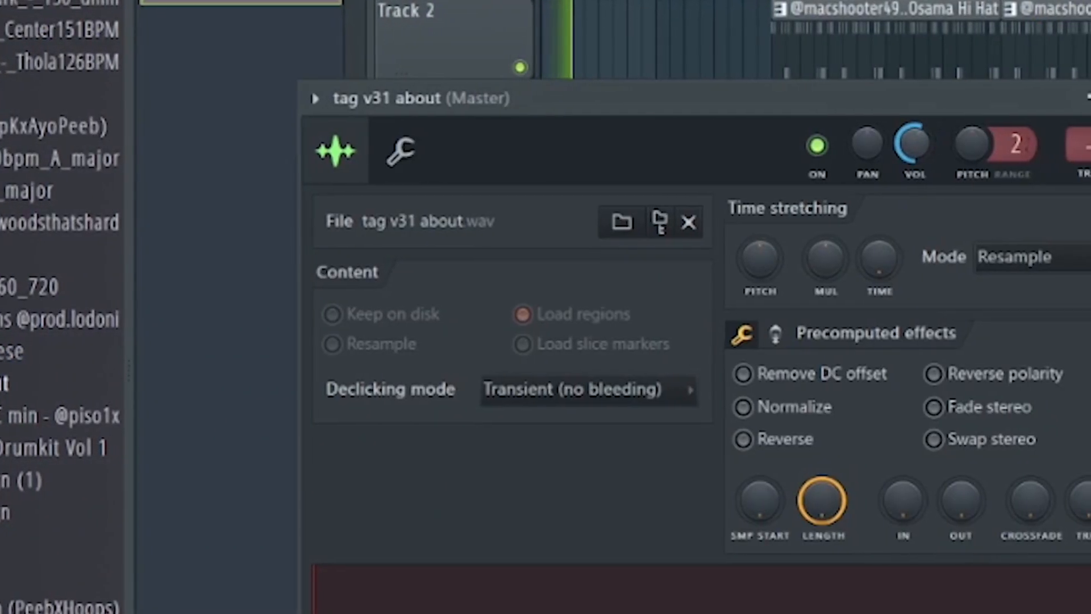
pyautogui.click(1089, 97)
pyautogui.scroll(5, 1035, 61)
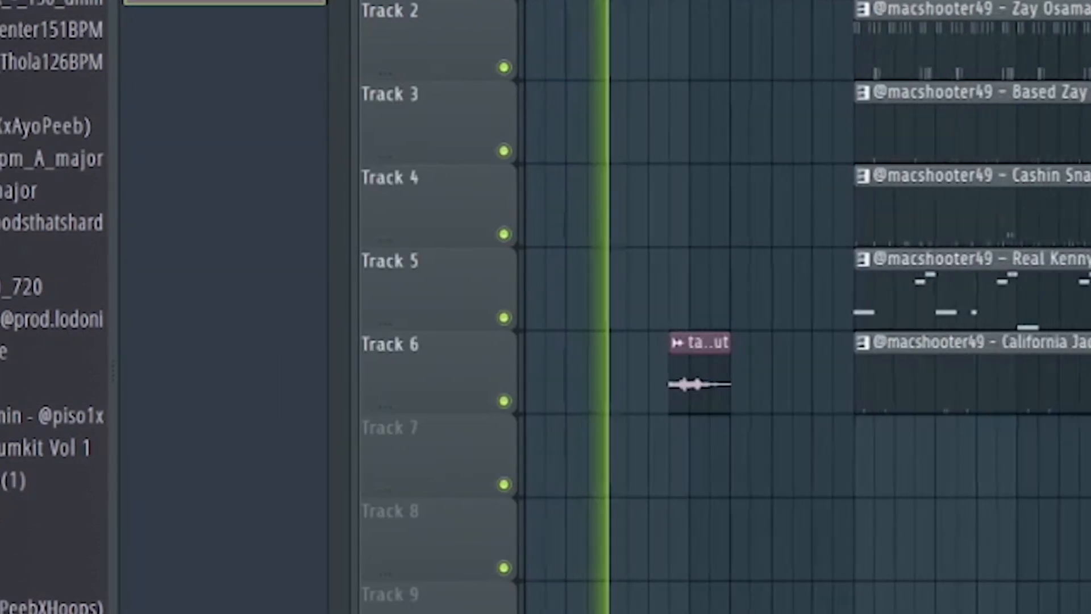
pyautogui.moveTo(901, 335); pyautogui.dragTo(881, 466)
pyautogui.scroll(-4, 795, 307)
pyautogui.click(961, 479)
pyautogui.rightClick(948, 479)
pyautogui.scroll(-5, 948, 479)
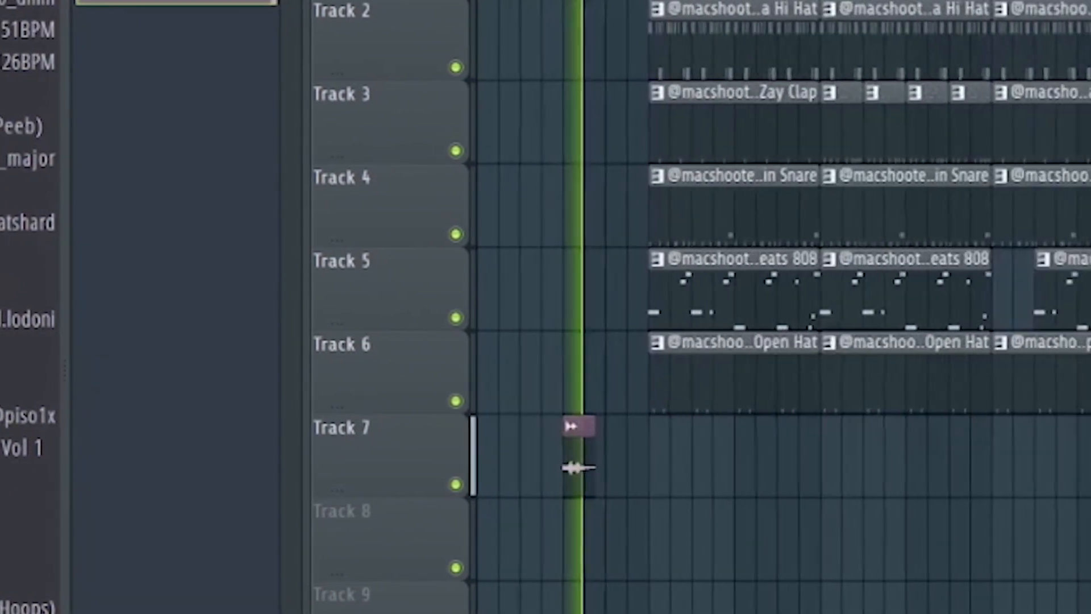
# - Examine how the drum sections on Tracks 2 to 6 are spaced along the melody in the full arrangement
pyautogui.scroll(-1, 778, 307)
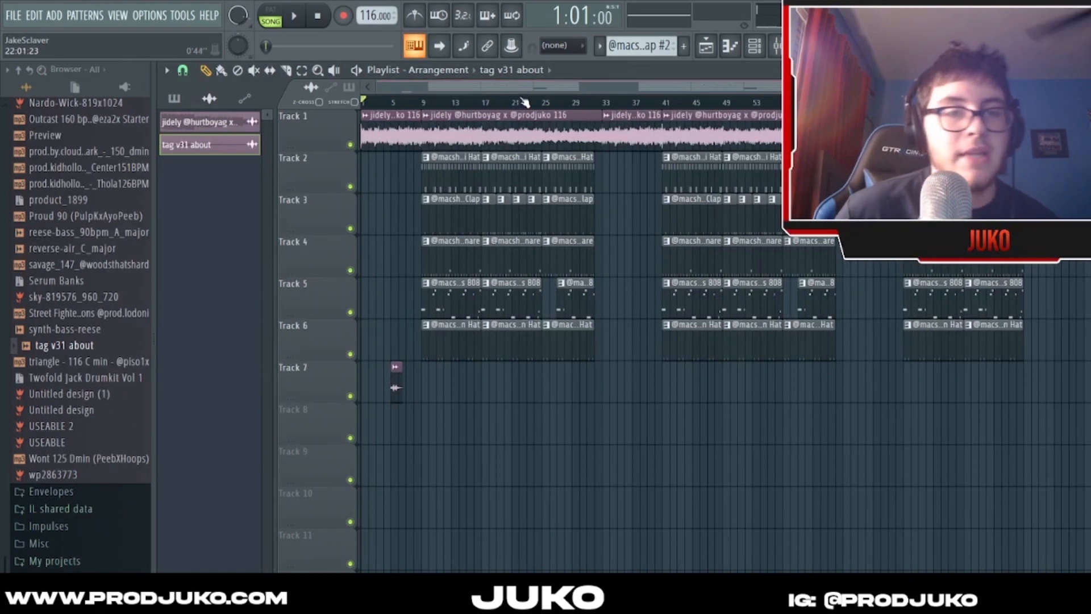
pyautogui.scroll(1, 649, 318)
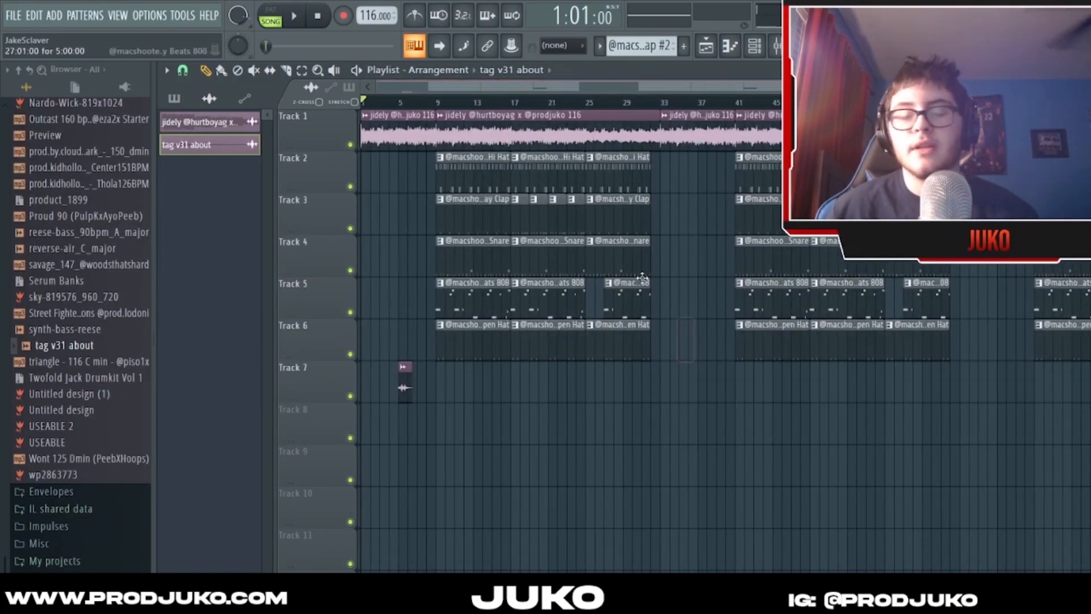
pyautogui.scroll(1, 528, 98)
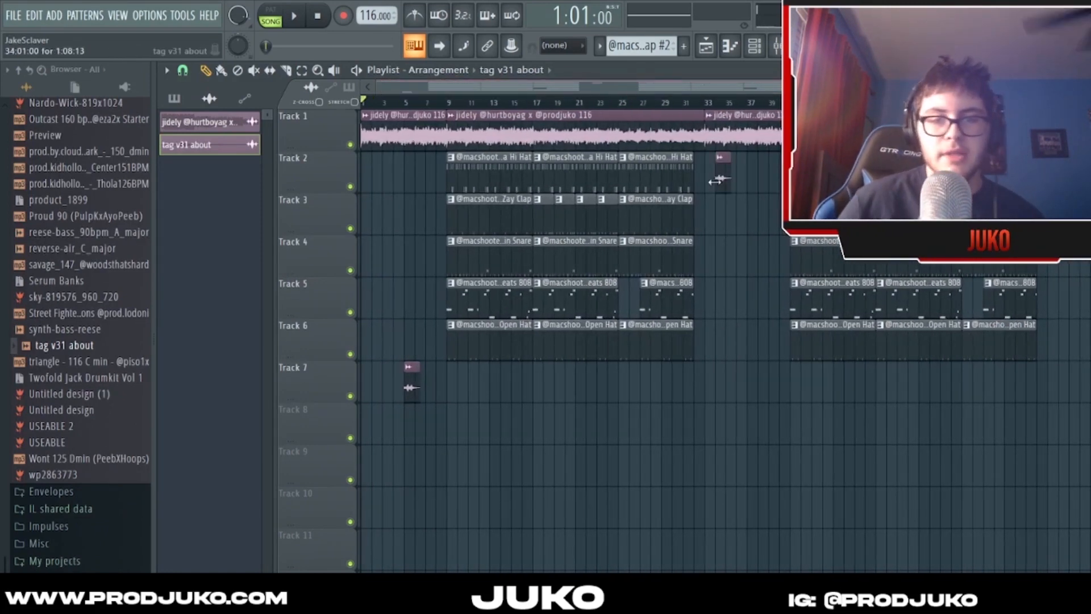
pyautogui.scroll(-1, 669, 91)
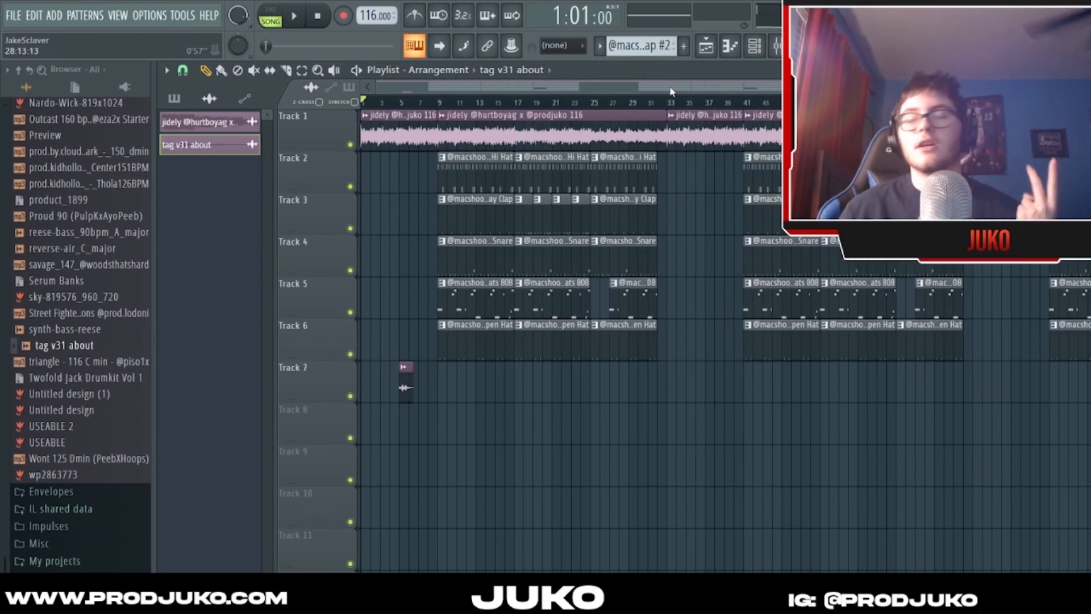